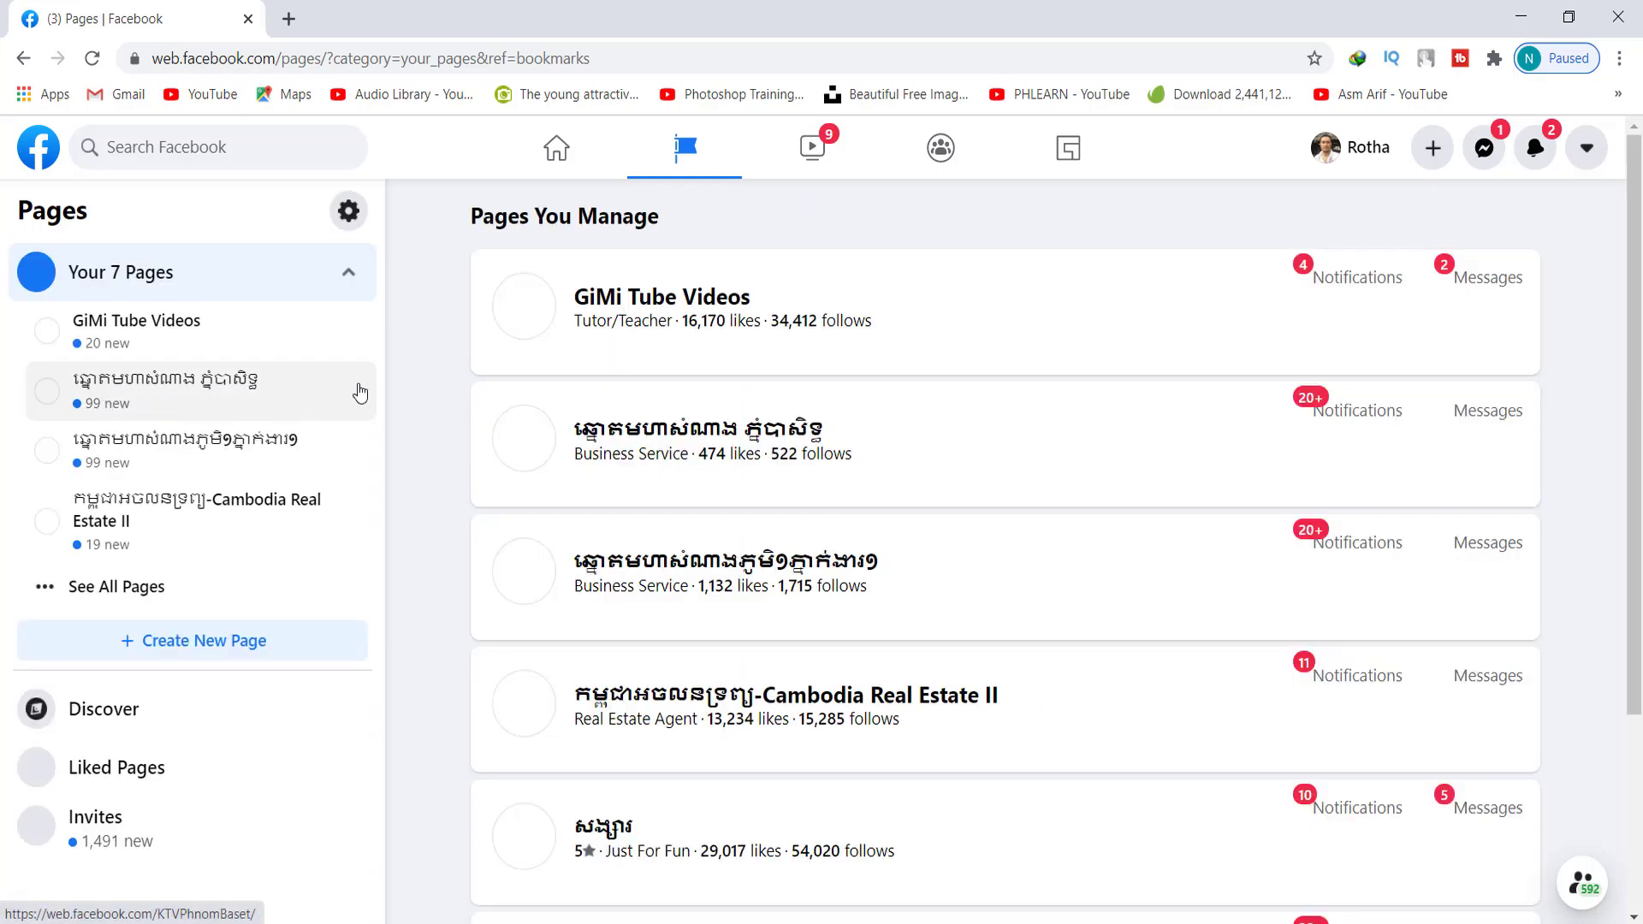
Open the GiMi Tube Videos page in a new tab and look through its posts, photos, videos and transparency sections
{"action": "right_click", "coordinate": [666, 310]}
{"action": "left_click", "coordinate": [704, 323]}
{"action": "left_click", "coordinate": [409, 33]}
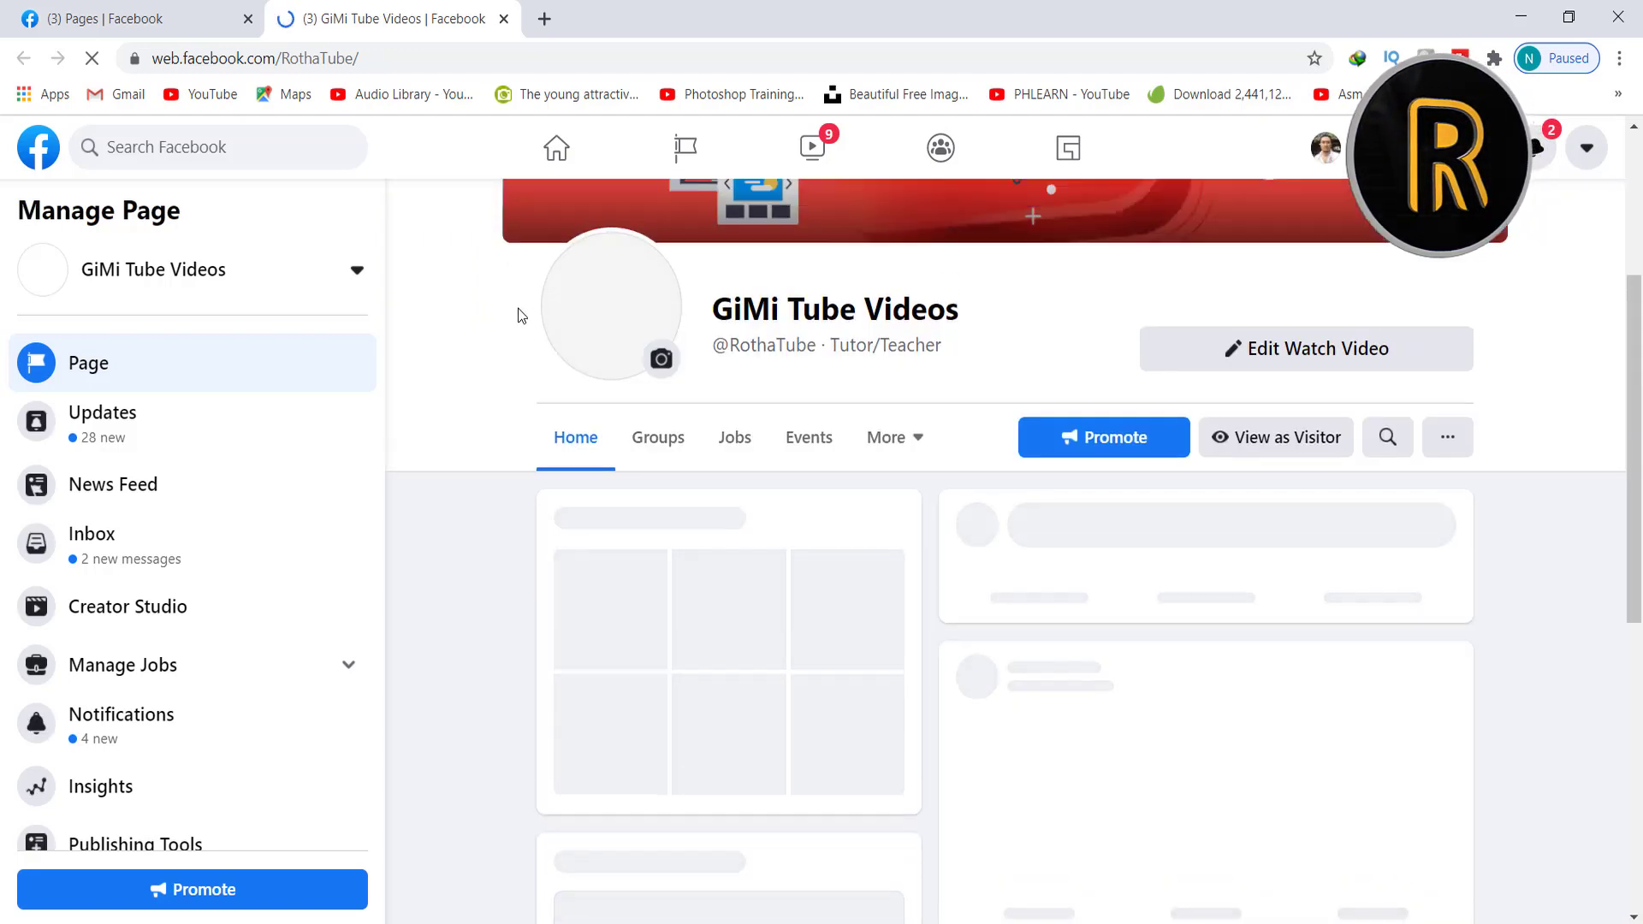
{"action": "scroll", "coordinate": [446, 342], "scroll_direction": "down", "scroll_amount": 8}
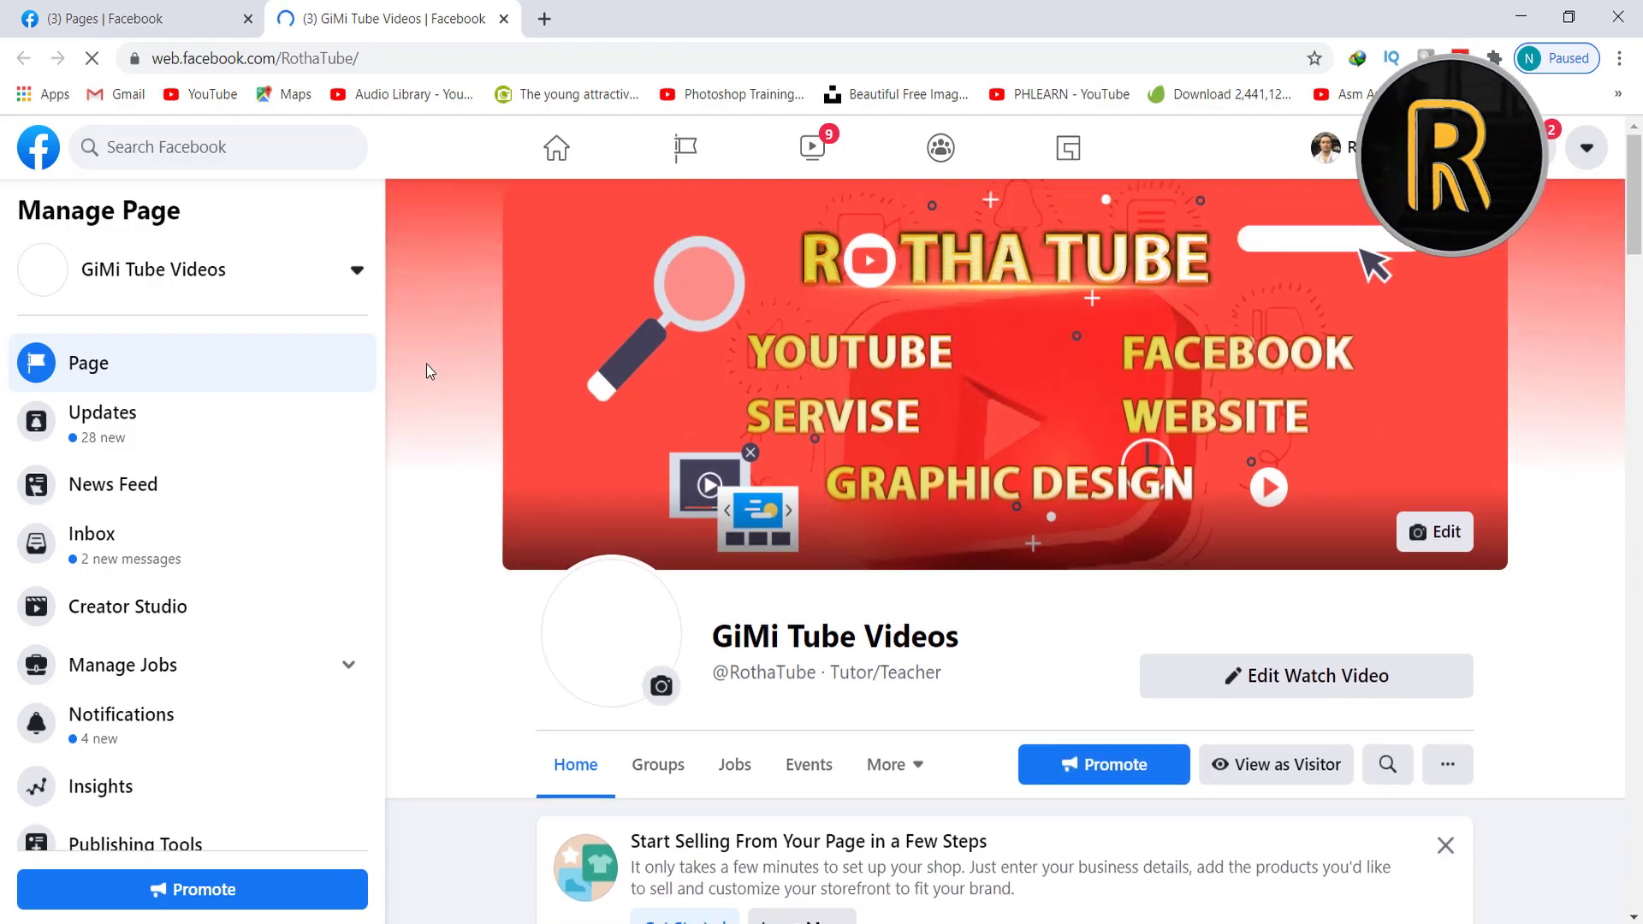
{"action": "scroll", "coordinate": [426, 363], "scroll_direction": "down", "scroll_amount": 3}
{"action": "scroll", "coordinate": [428, 366], "scroll_direction": "down", "scroll_amount": 15}
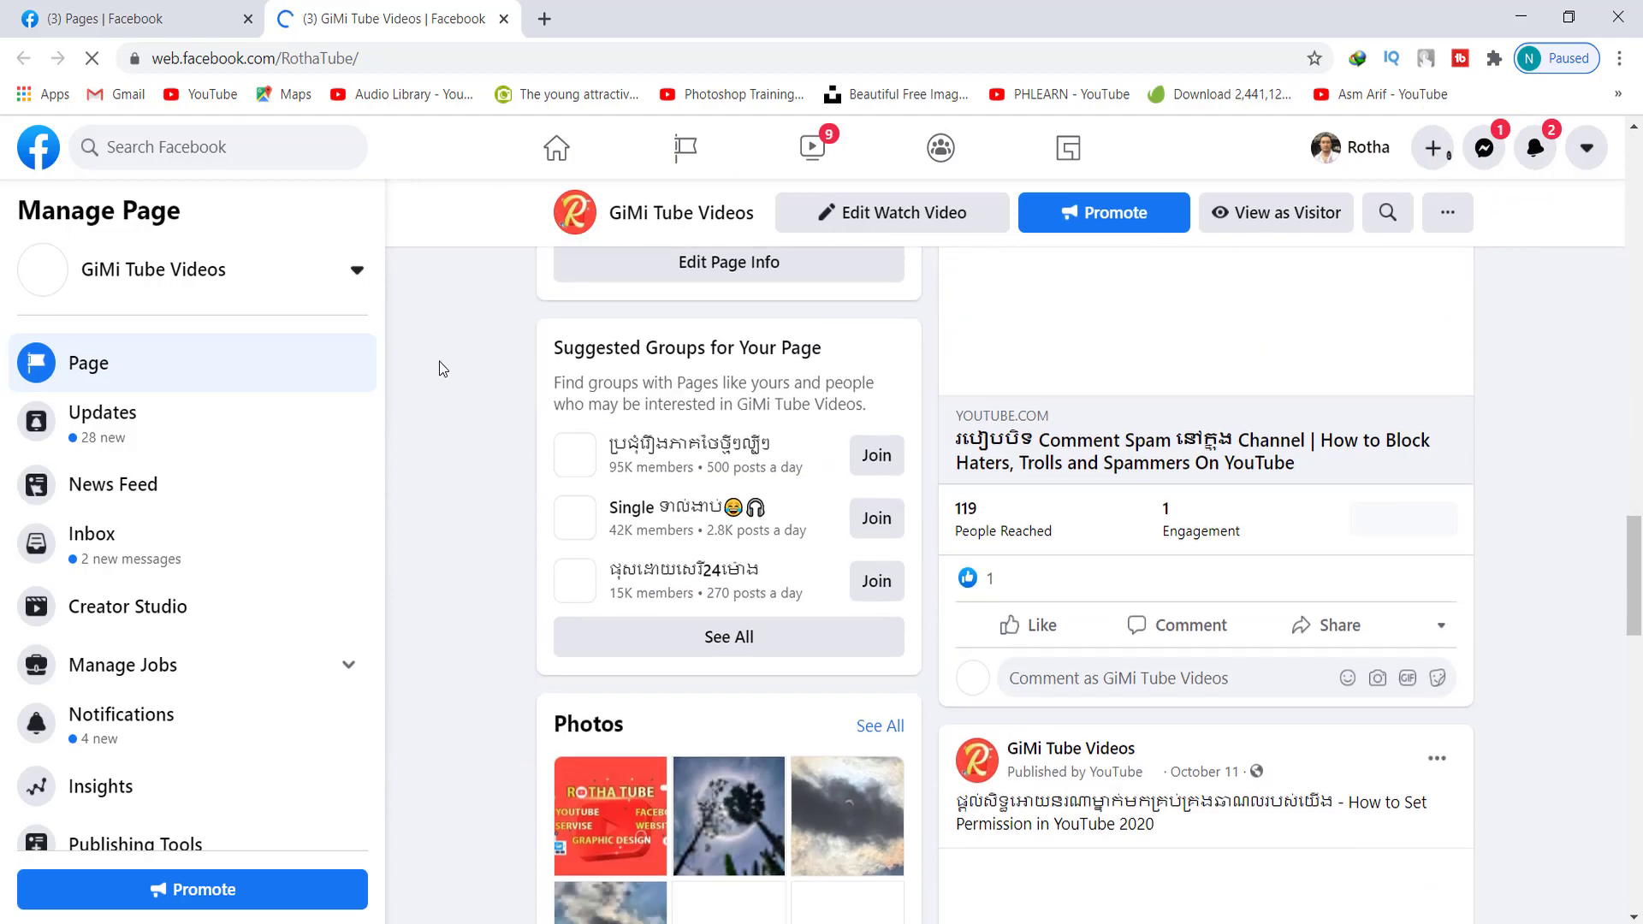
{"action": "scroll", "coordinate": [439, 361], "scroll_direction": "down", "scroll_amount": 8}
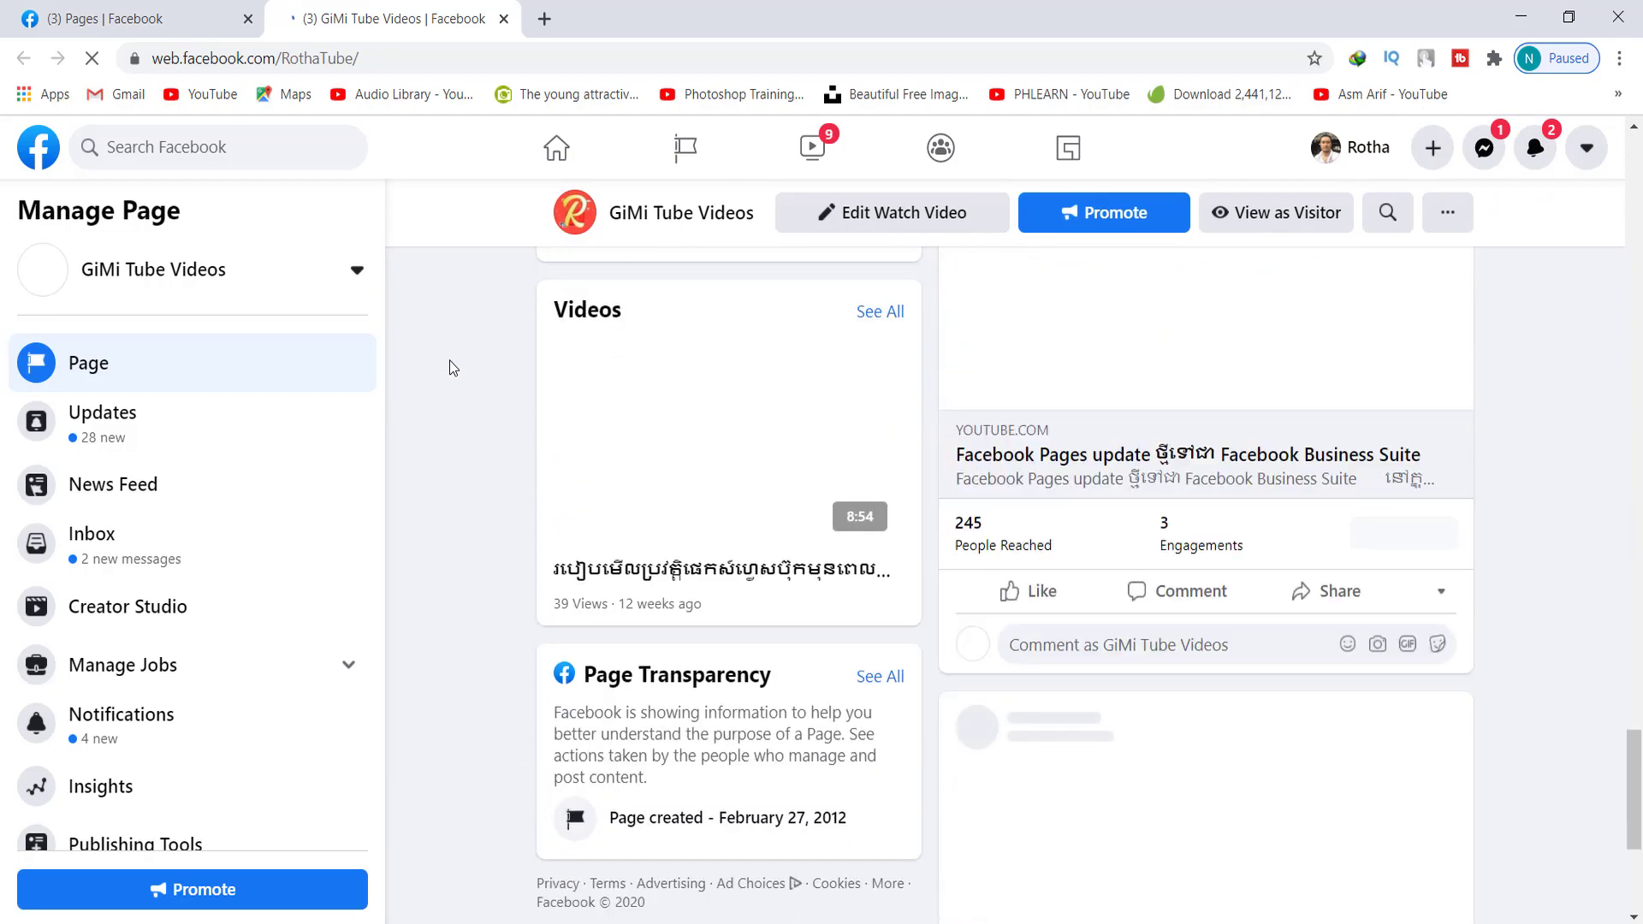
{"action": "scroll", "coordinate": [1146, 548], "scroll_direction": "up", "scroll_amount": 3}
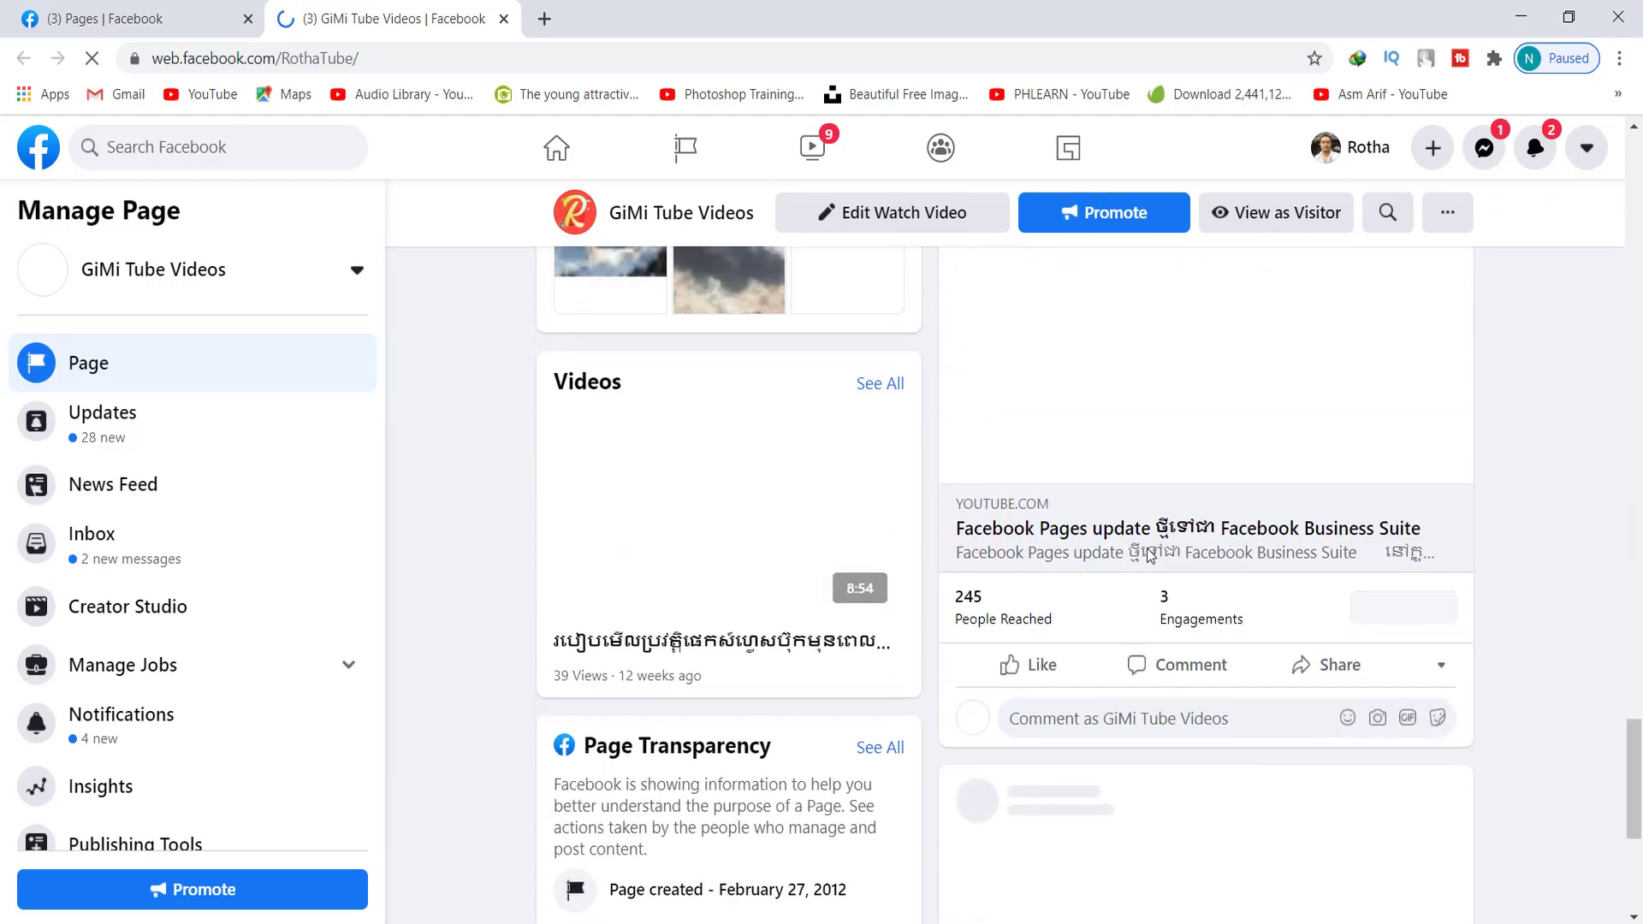
{"action": "scroll", "coordinate": [1147, 549], "scroll_direction": "up", "scroll_amount": 3}
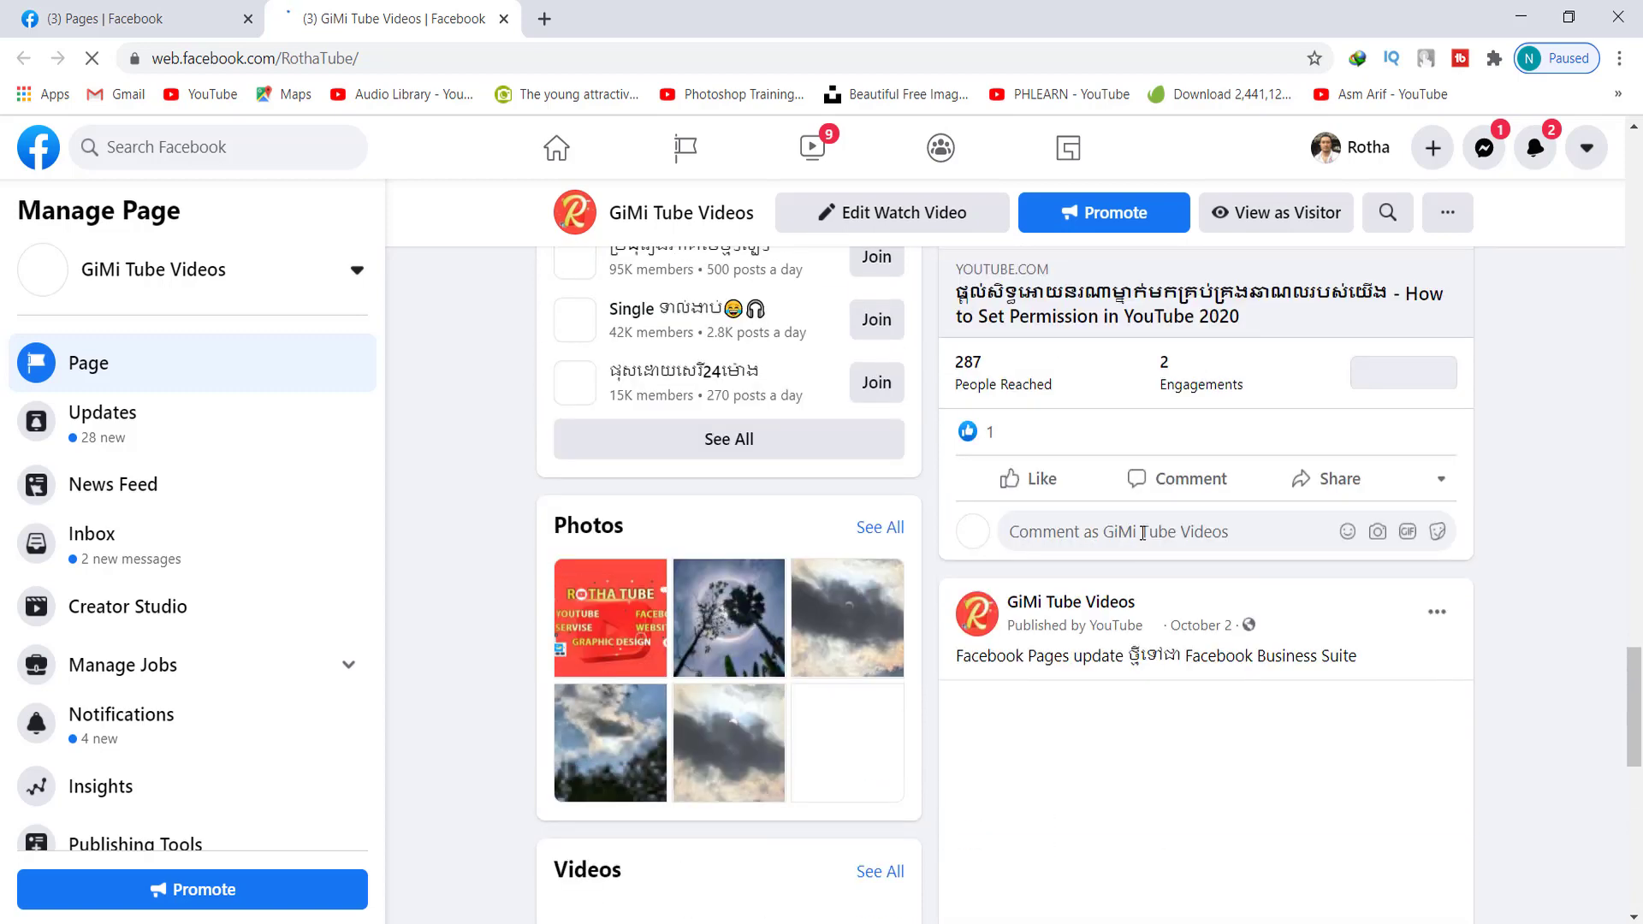
{"action": "scroll", "coordinate": [516, 505], "scroll_direction": "down", "scroll_amount": 6}
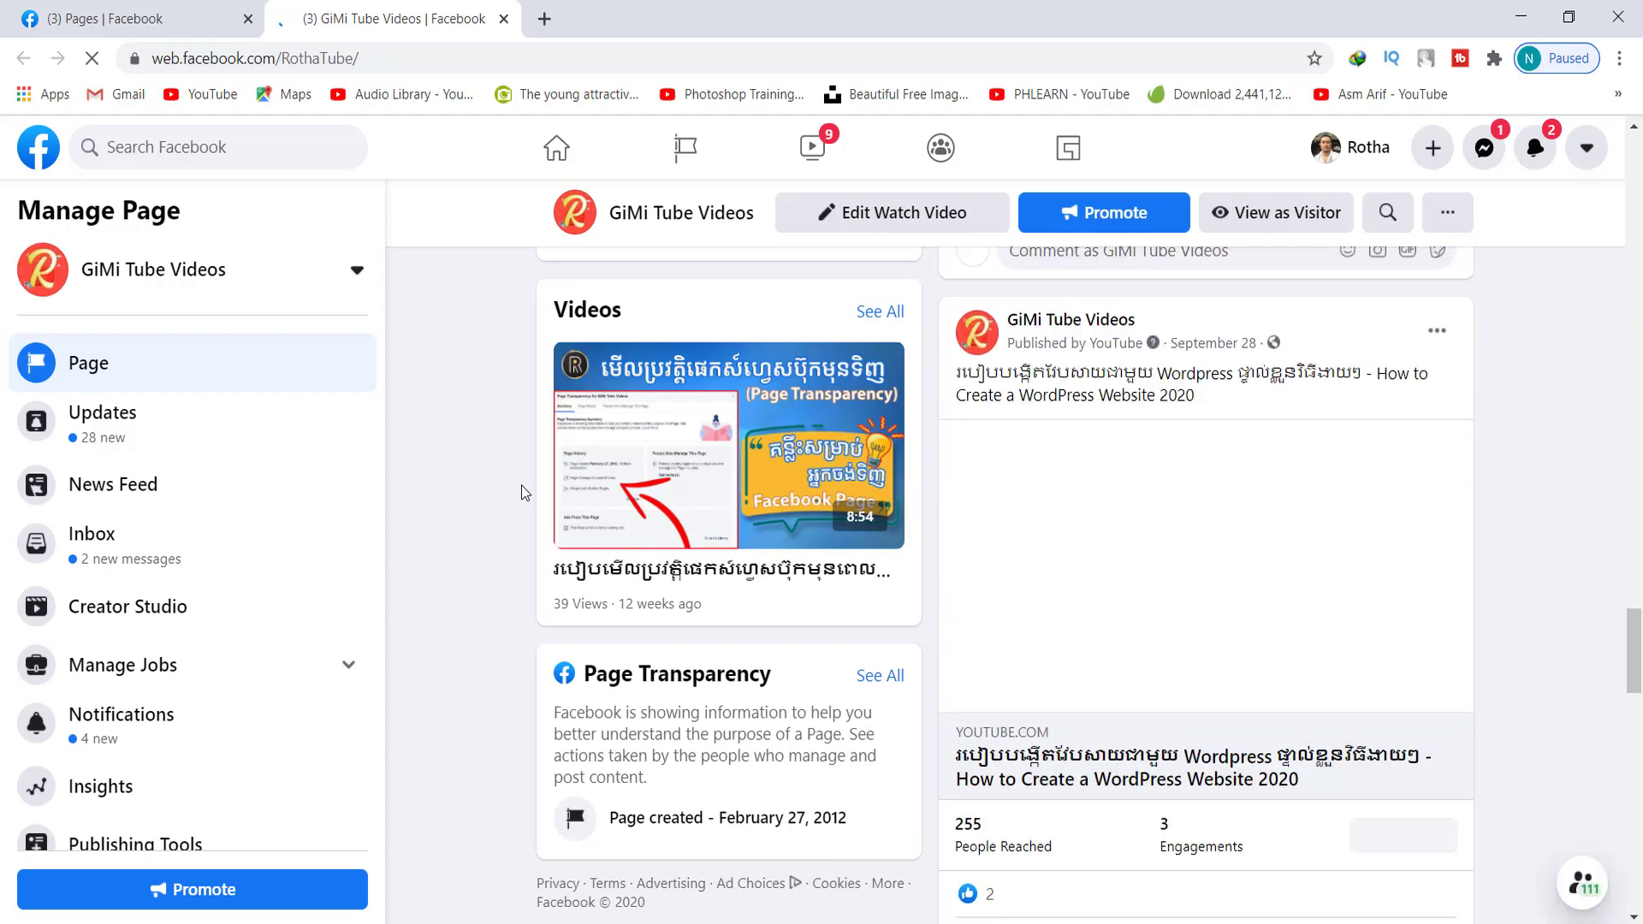
{"action": "scroll", "coordinate": [524, 492], "scroll_direction": "up", "scroll_amount": 15}
{"action": "scroll", "coordinate": [525, 492], "scroll_direction": "up", "scroll_amount": 5}
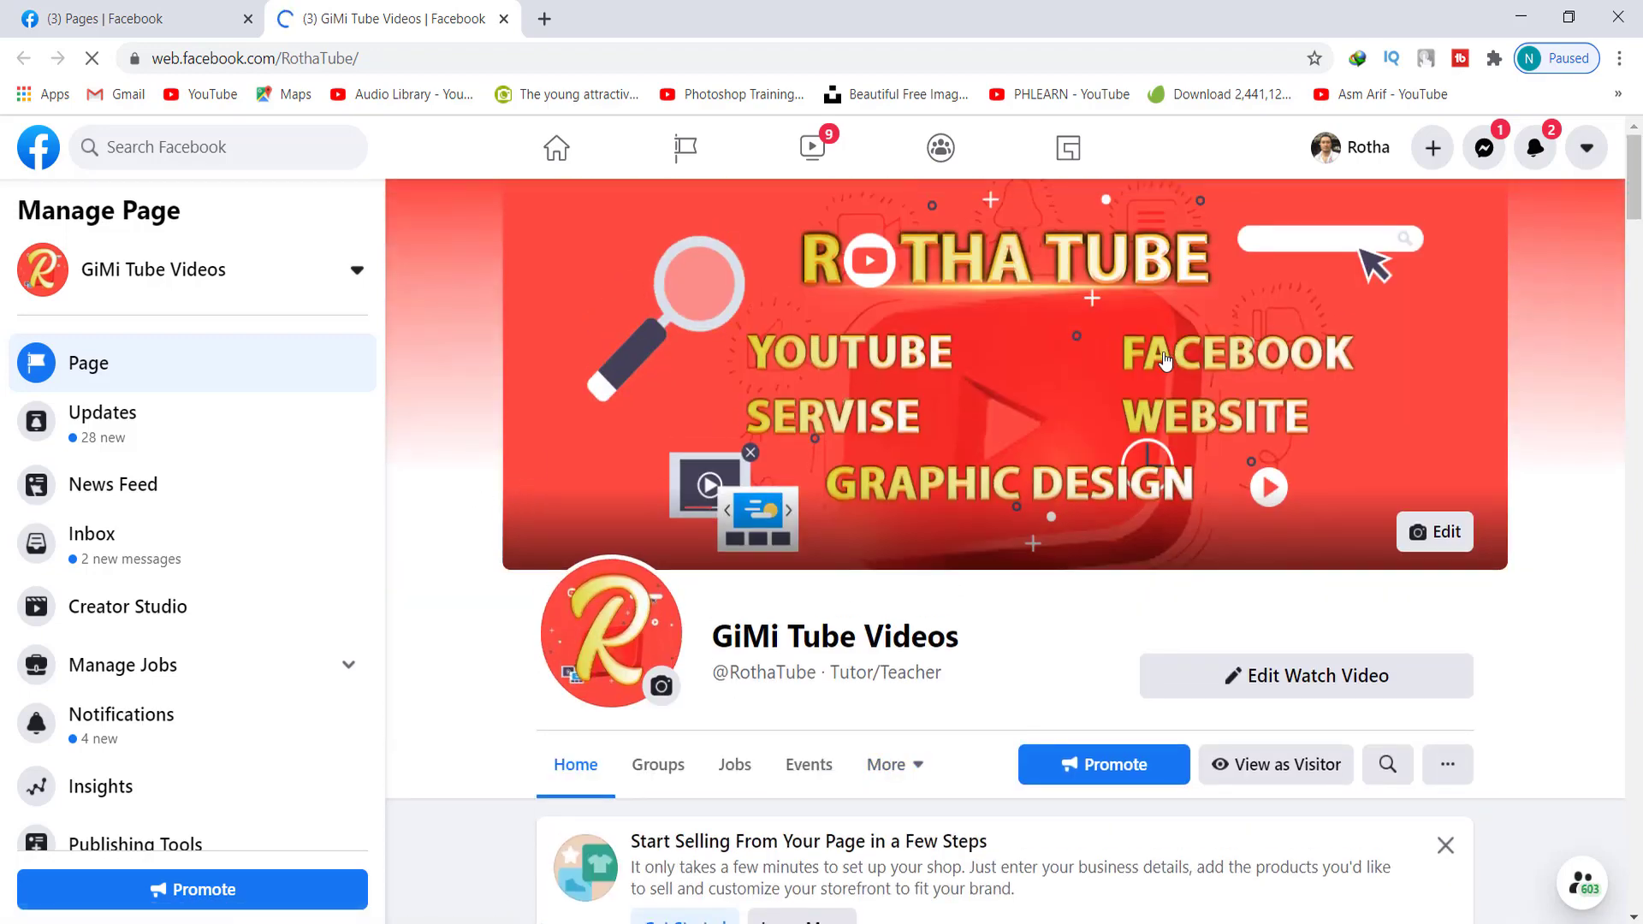
Start creating a new Facebook Page and bring up its page information form
{"action": "left_click", "coordinate": [1433, 151]}
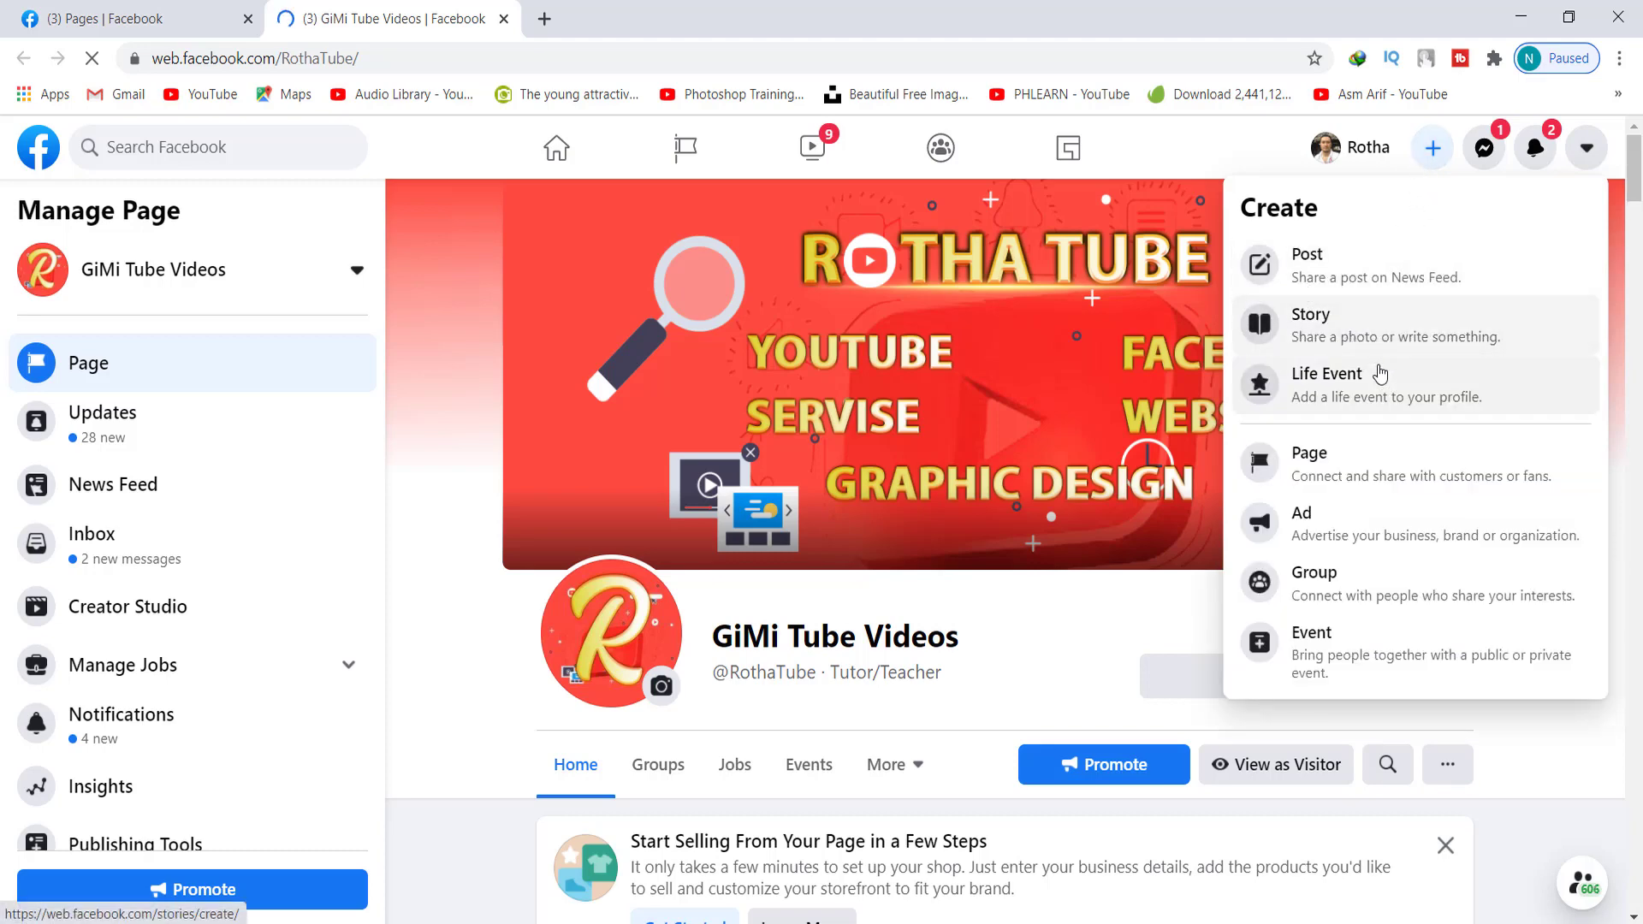
{"action": "left_click", "coordinate": [1352, 464]}
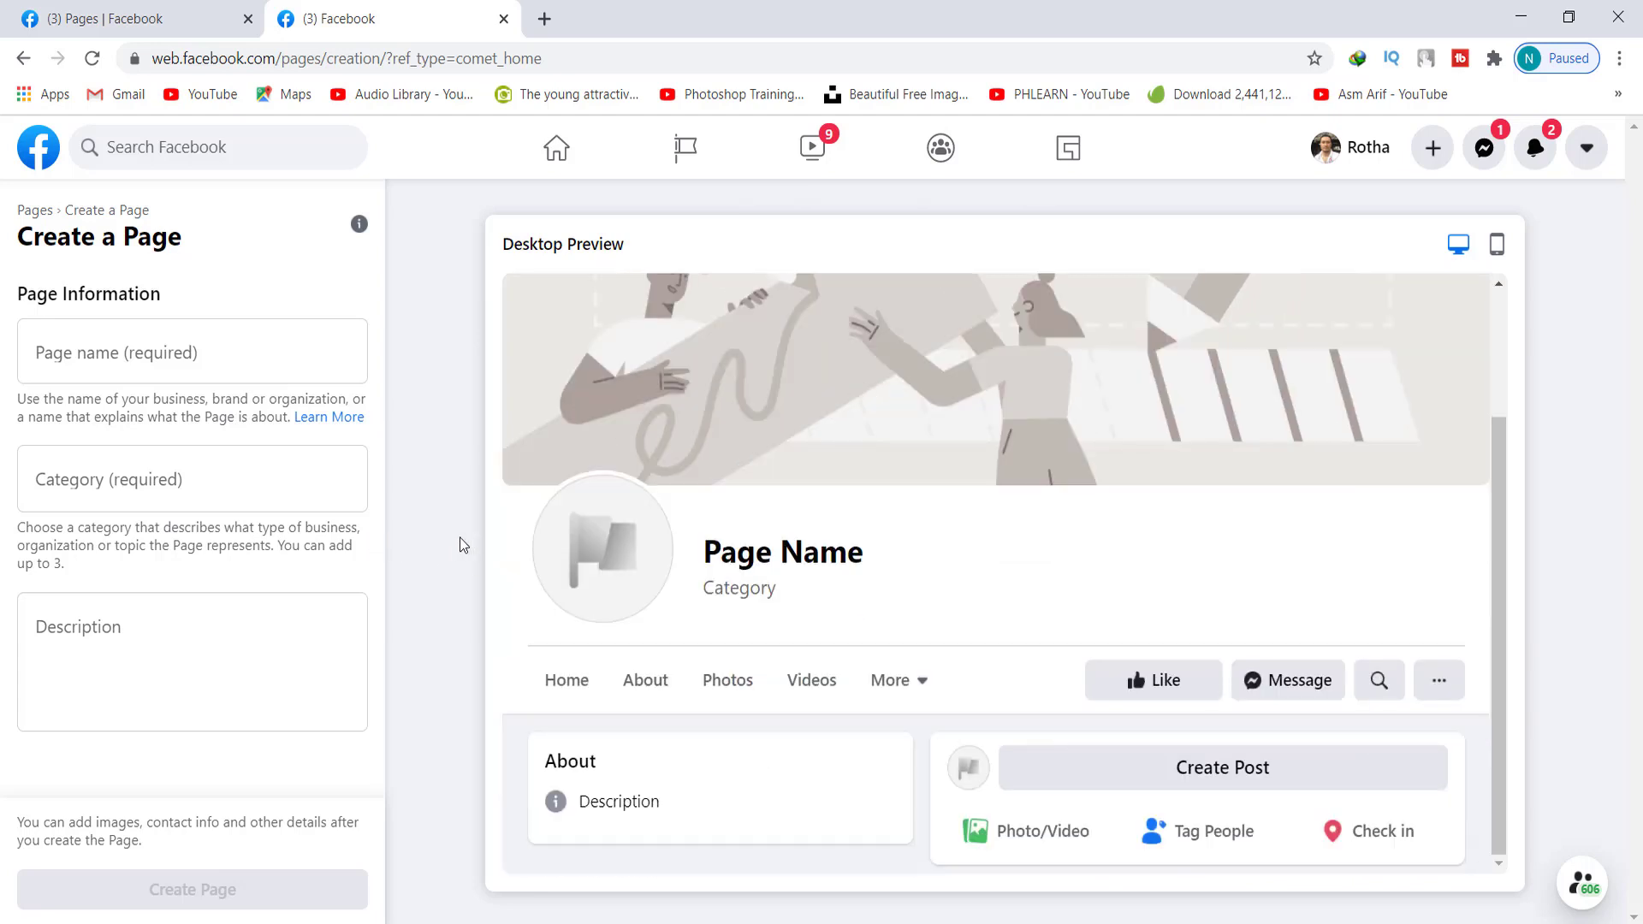
{"action": "scroll", "coordinate": [1005, 576], "scroll_direction": "up", "scroll_amount": 2}
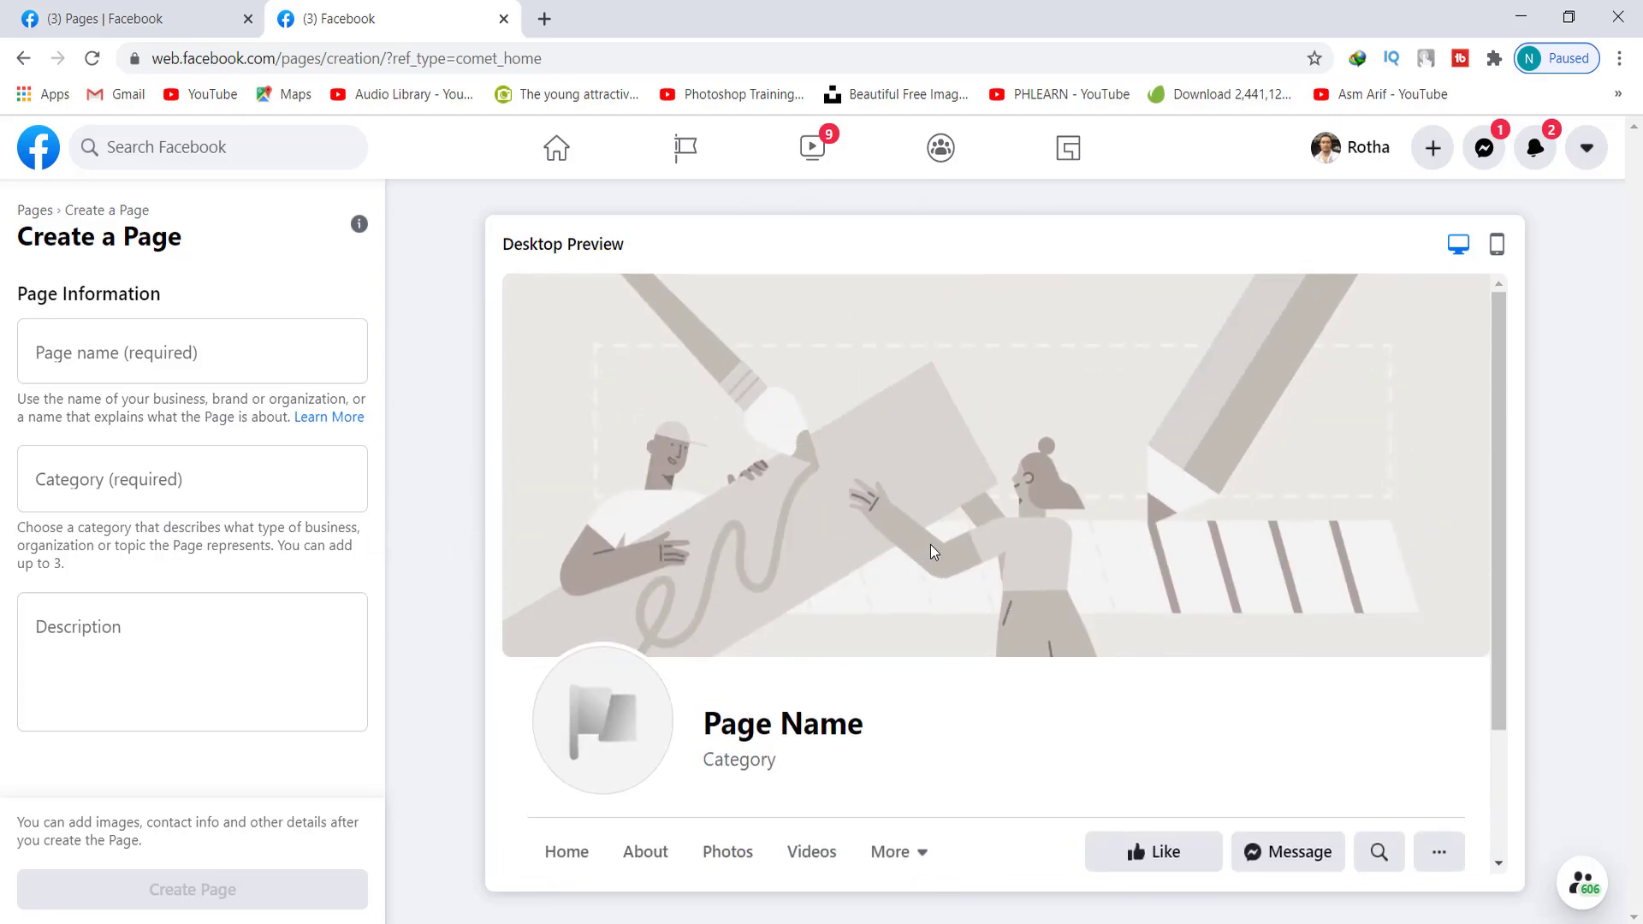
Enter Rotha Tube as the new page's name
{"action": "left_click", "coordinate": [223, 351]}
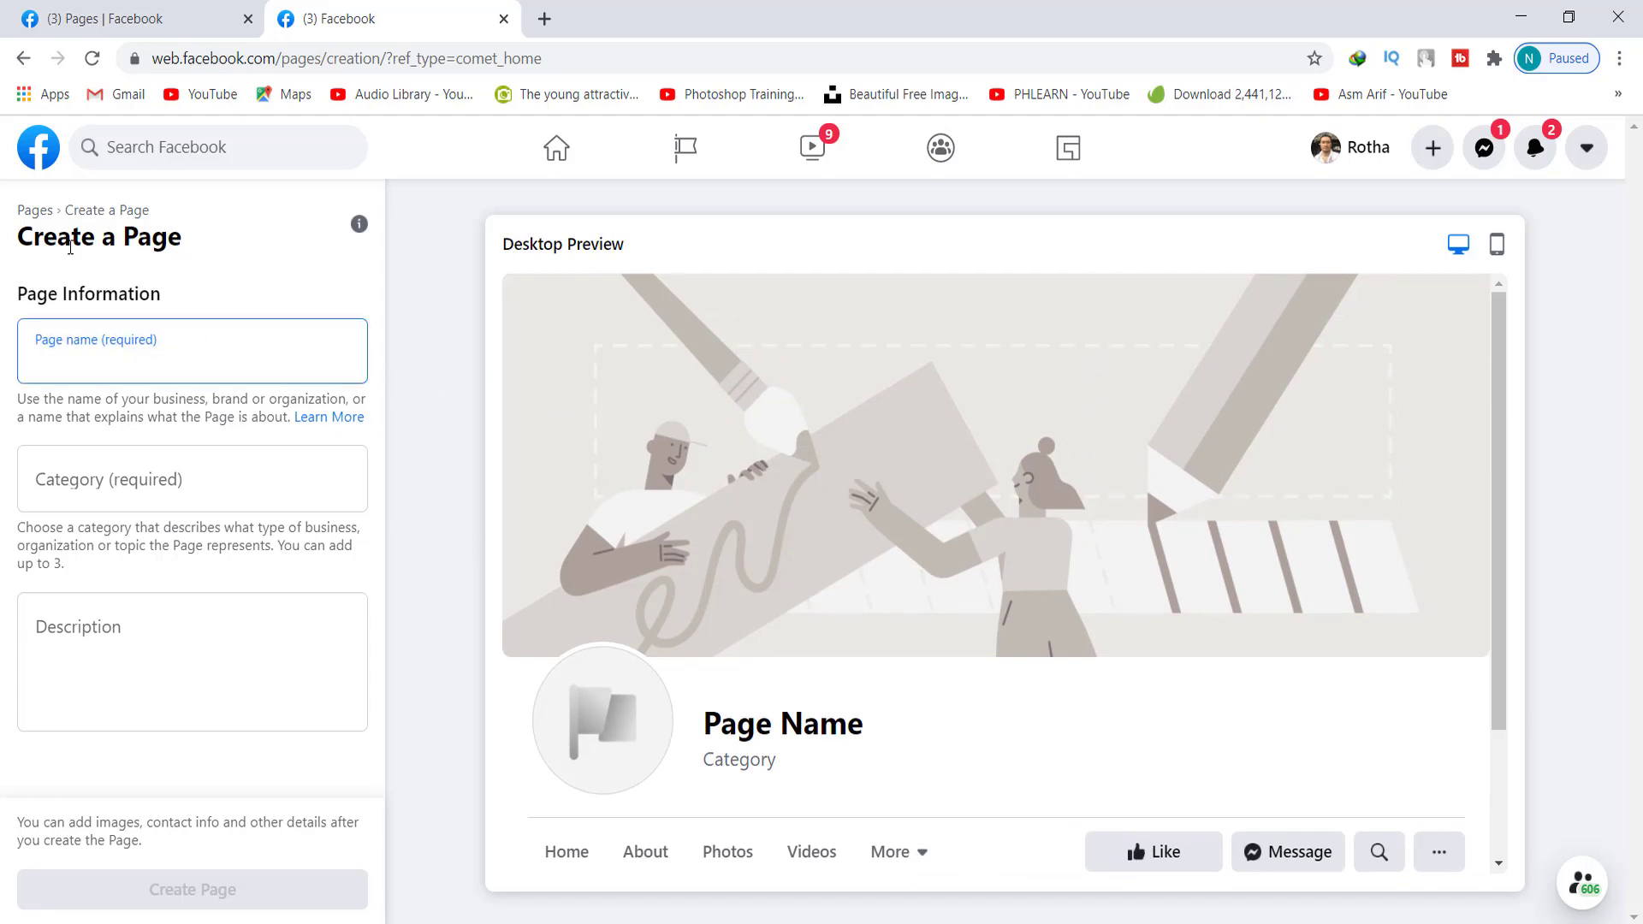
{"action": "left_click_drag", "start_coordinate": [71, 249], "coordinate": [148, 250]}
{"action": "left_click", "coordinate": [195, 264]}
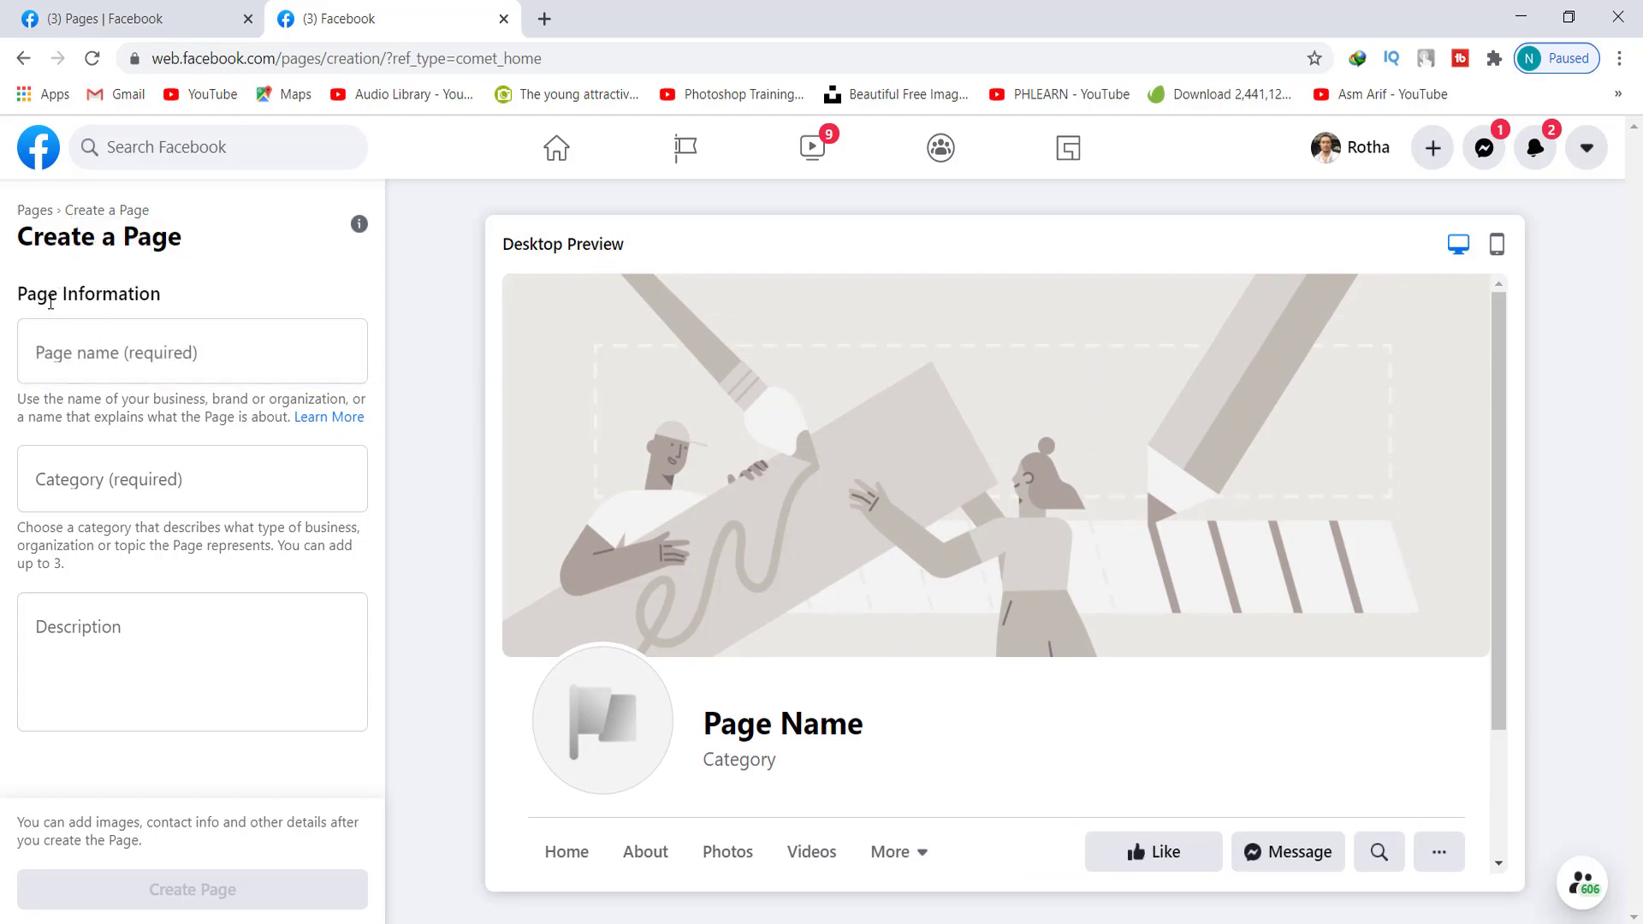
{"action": "left_click", "coordinate": [112, 352]}
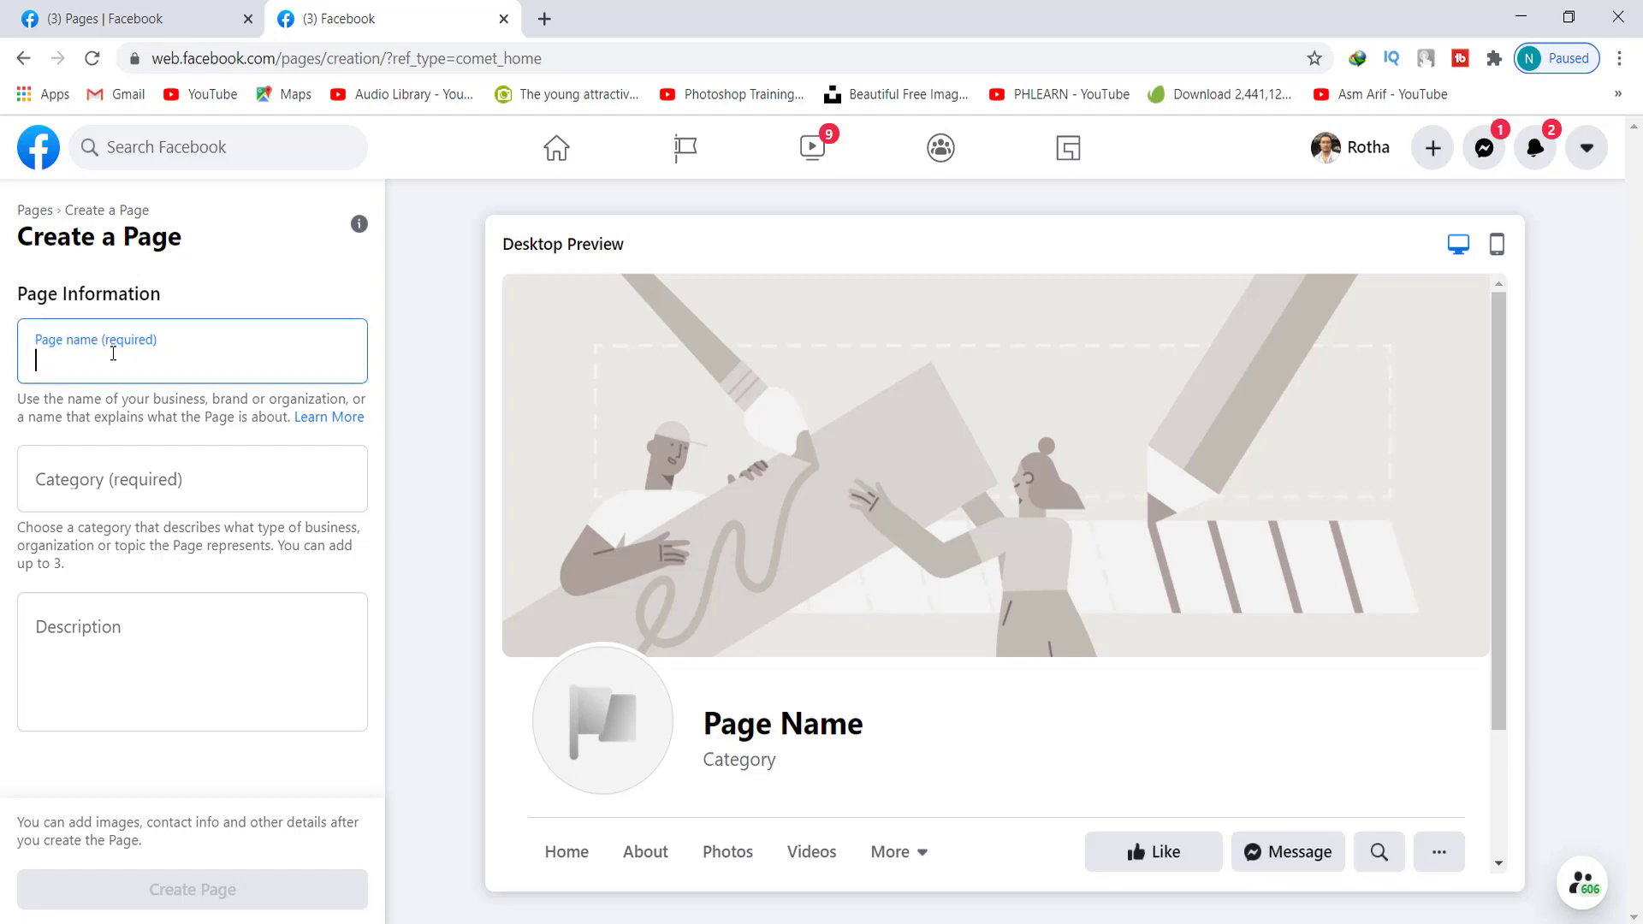
{"action": "type", "text": "Rotha Tube"}
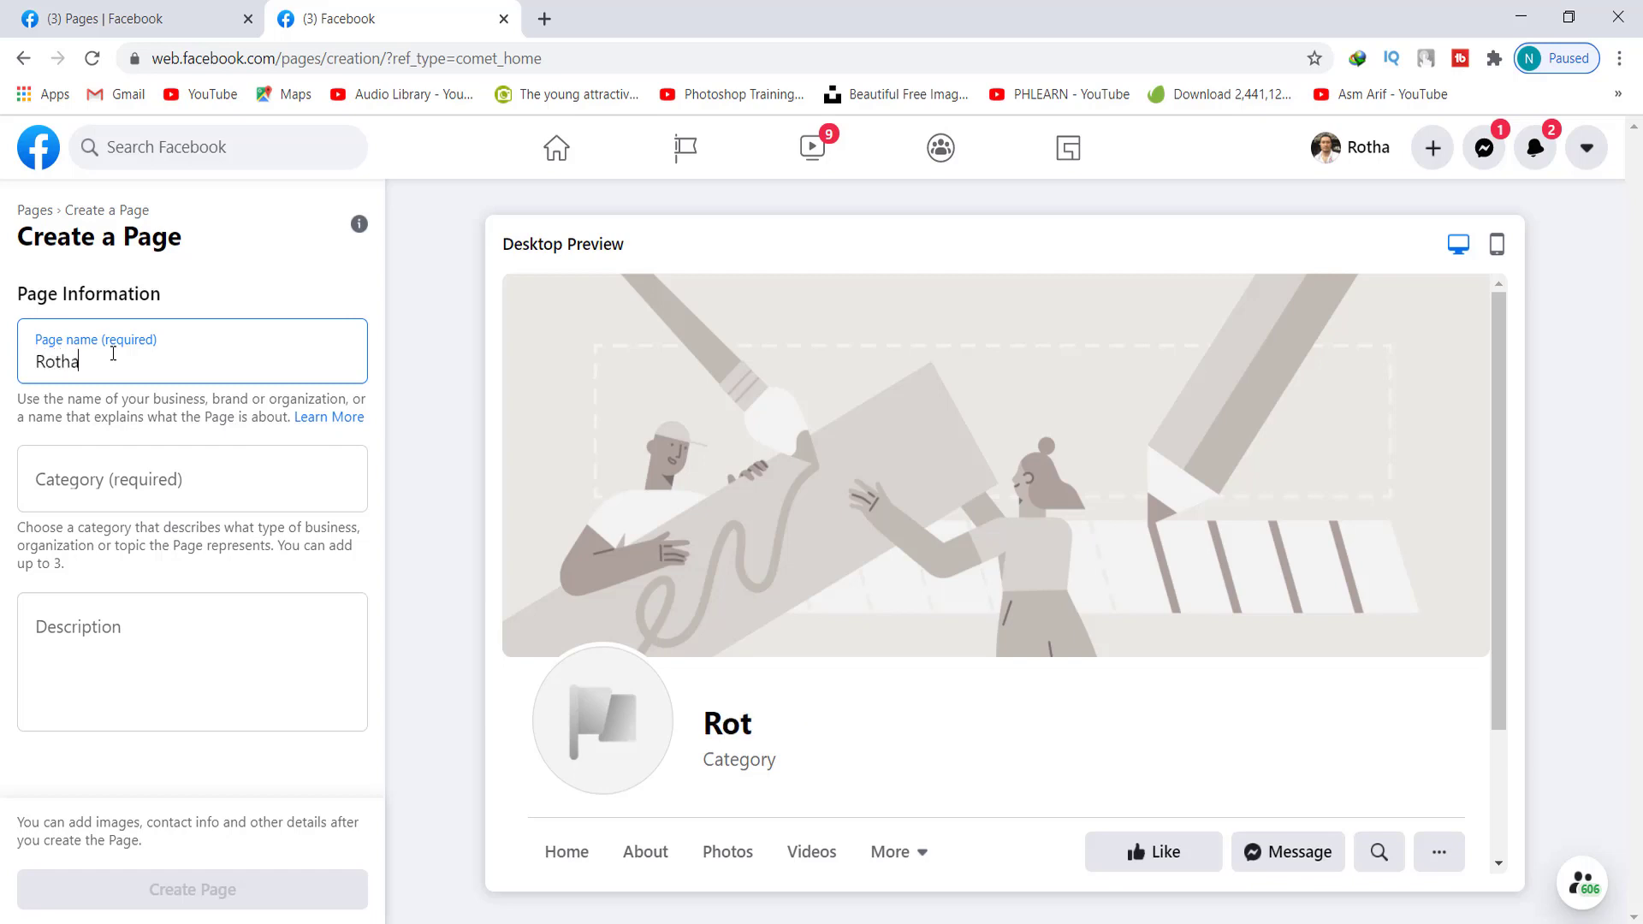
{"action": "left_click", "coordinate": [125, 478]}
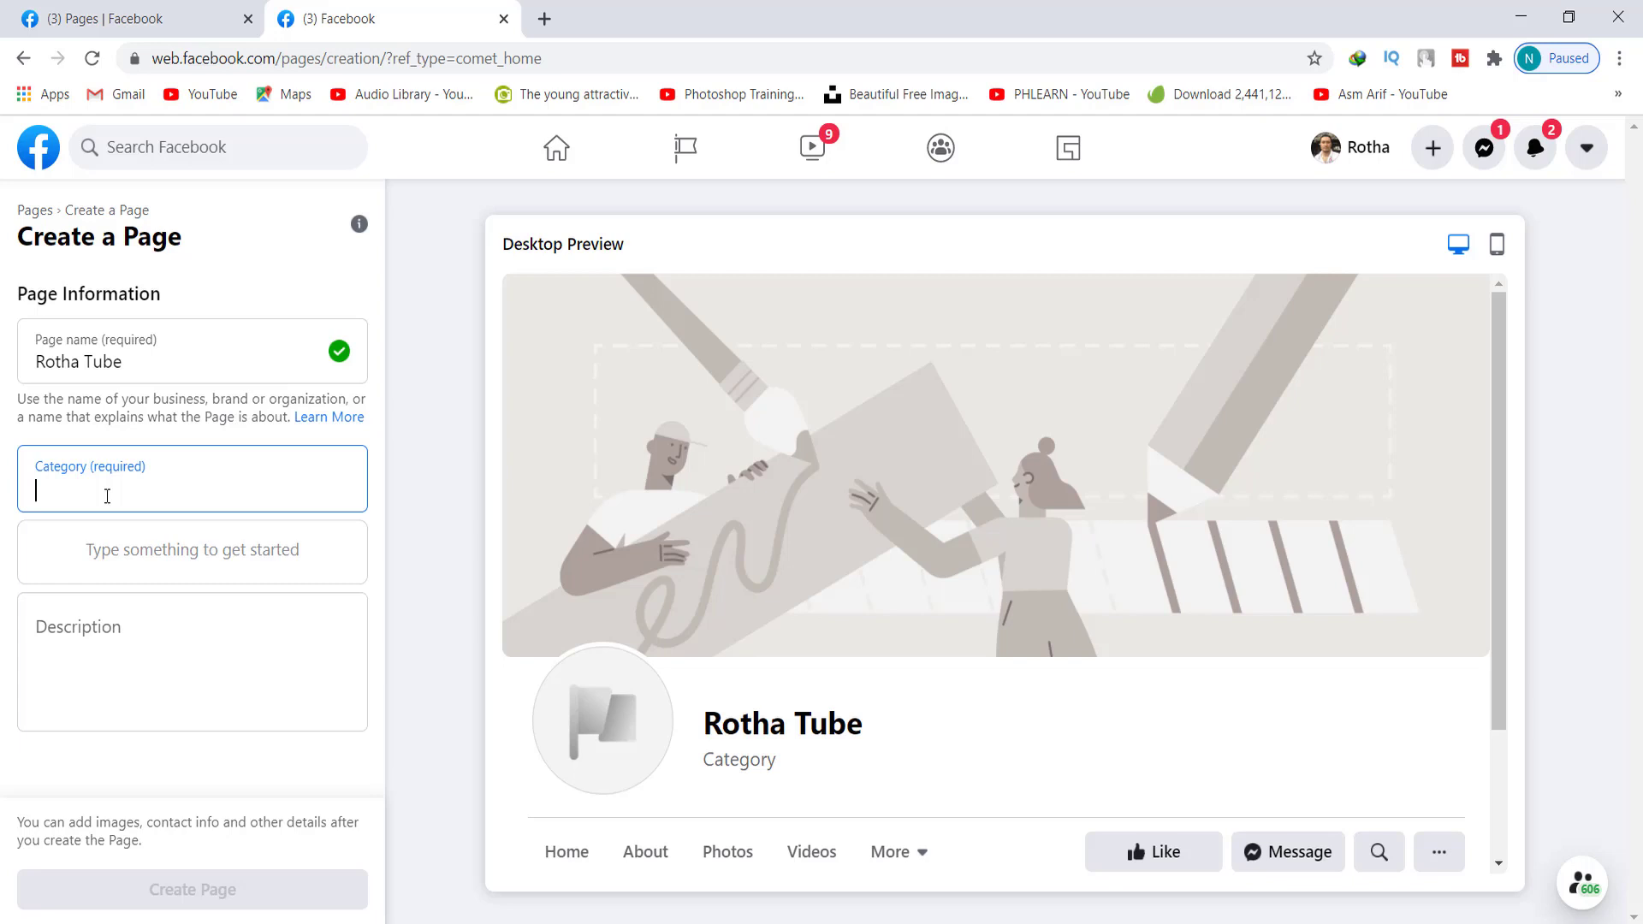
{"action": "type", "text": "busin"}
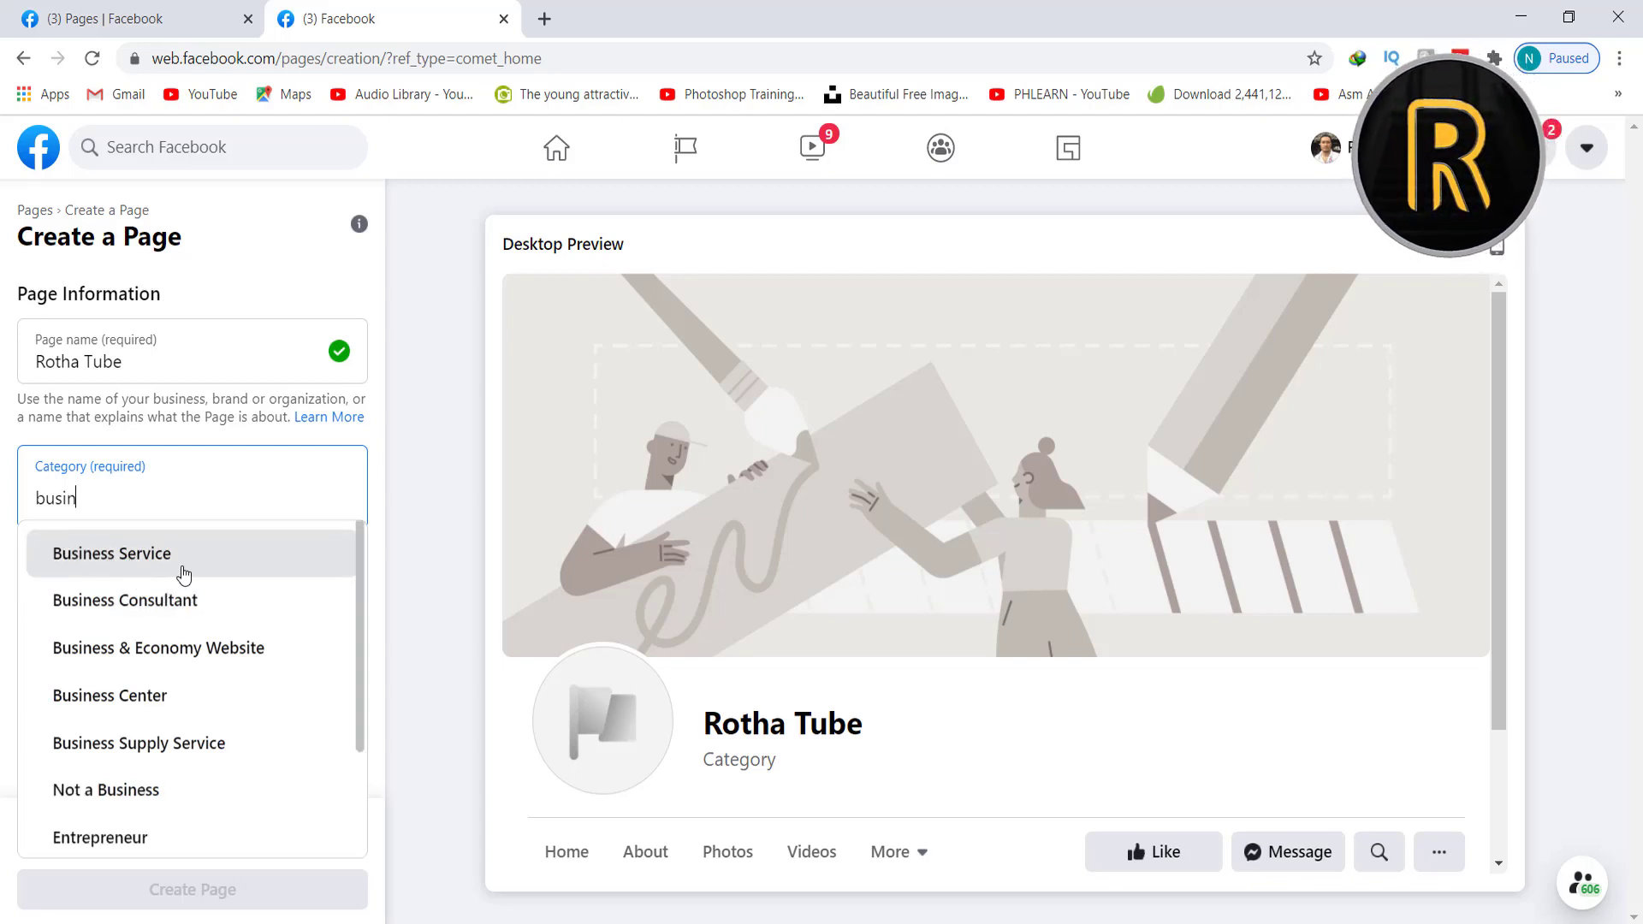
{"action": "key", "text": "BackSpace"}
{"action": "key", "text": "BackSpace"}
{"action": "key", "text": "BackSpace"}
{"action": "key", "text": "BackSpace"}
{"action": "key", "text": "BackSpace"}
Set the page's category to Community and enter Rotha Tube as its description
{"action": "type", "text": "commun"}
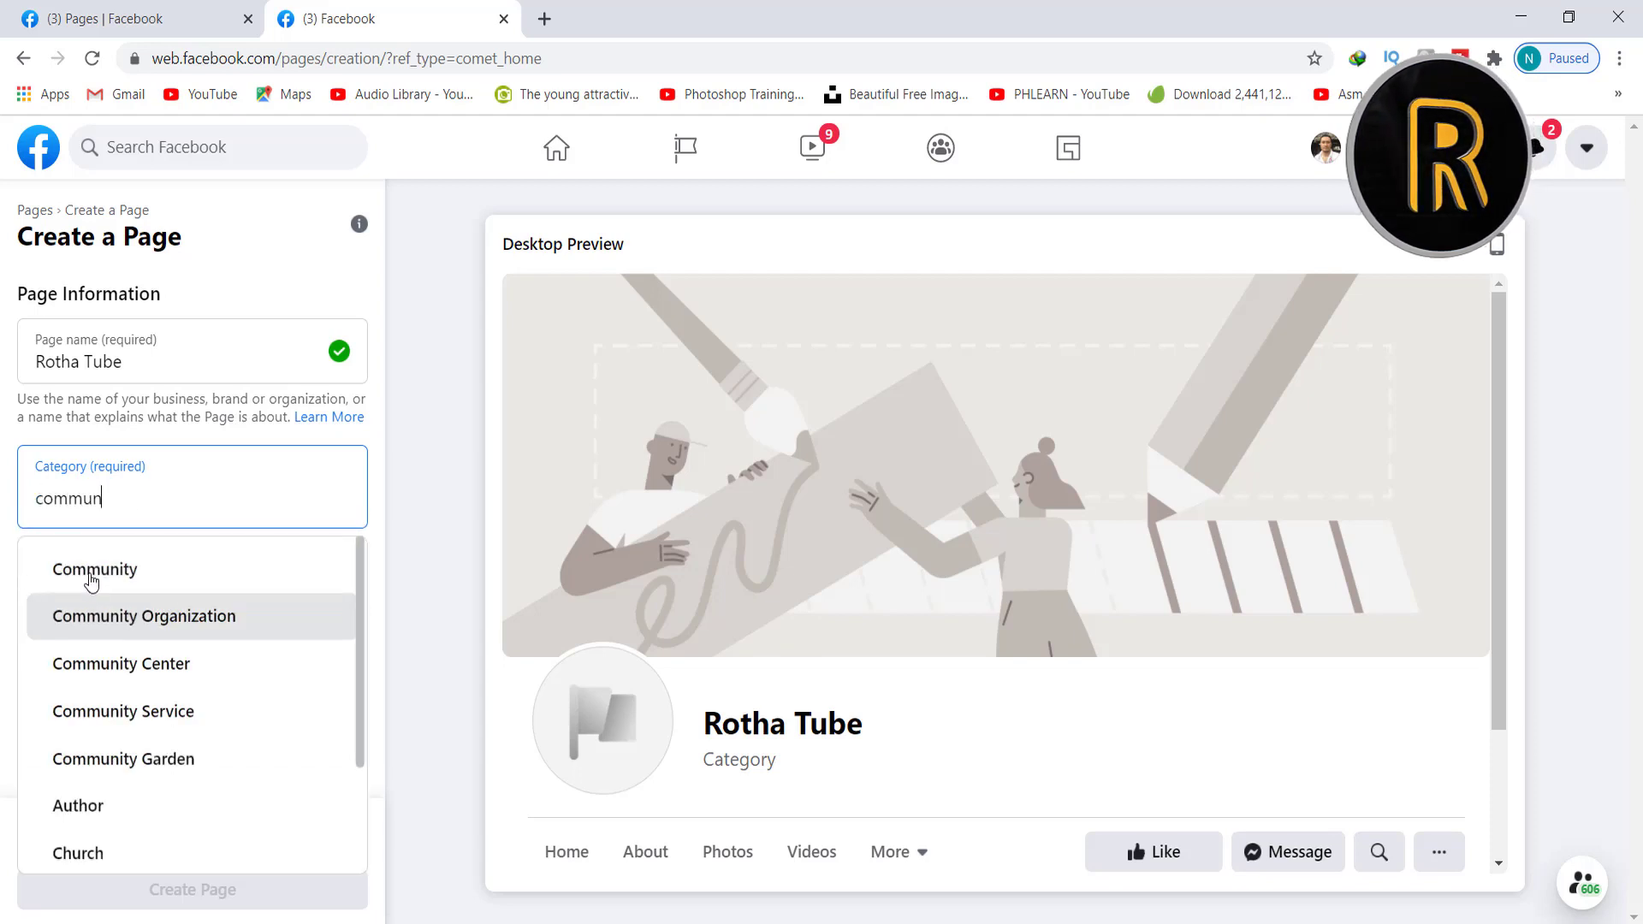
{"action": "left_click", "coordinate": [114, 569]}
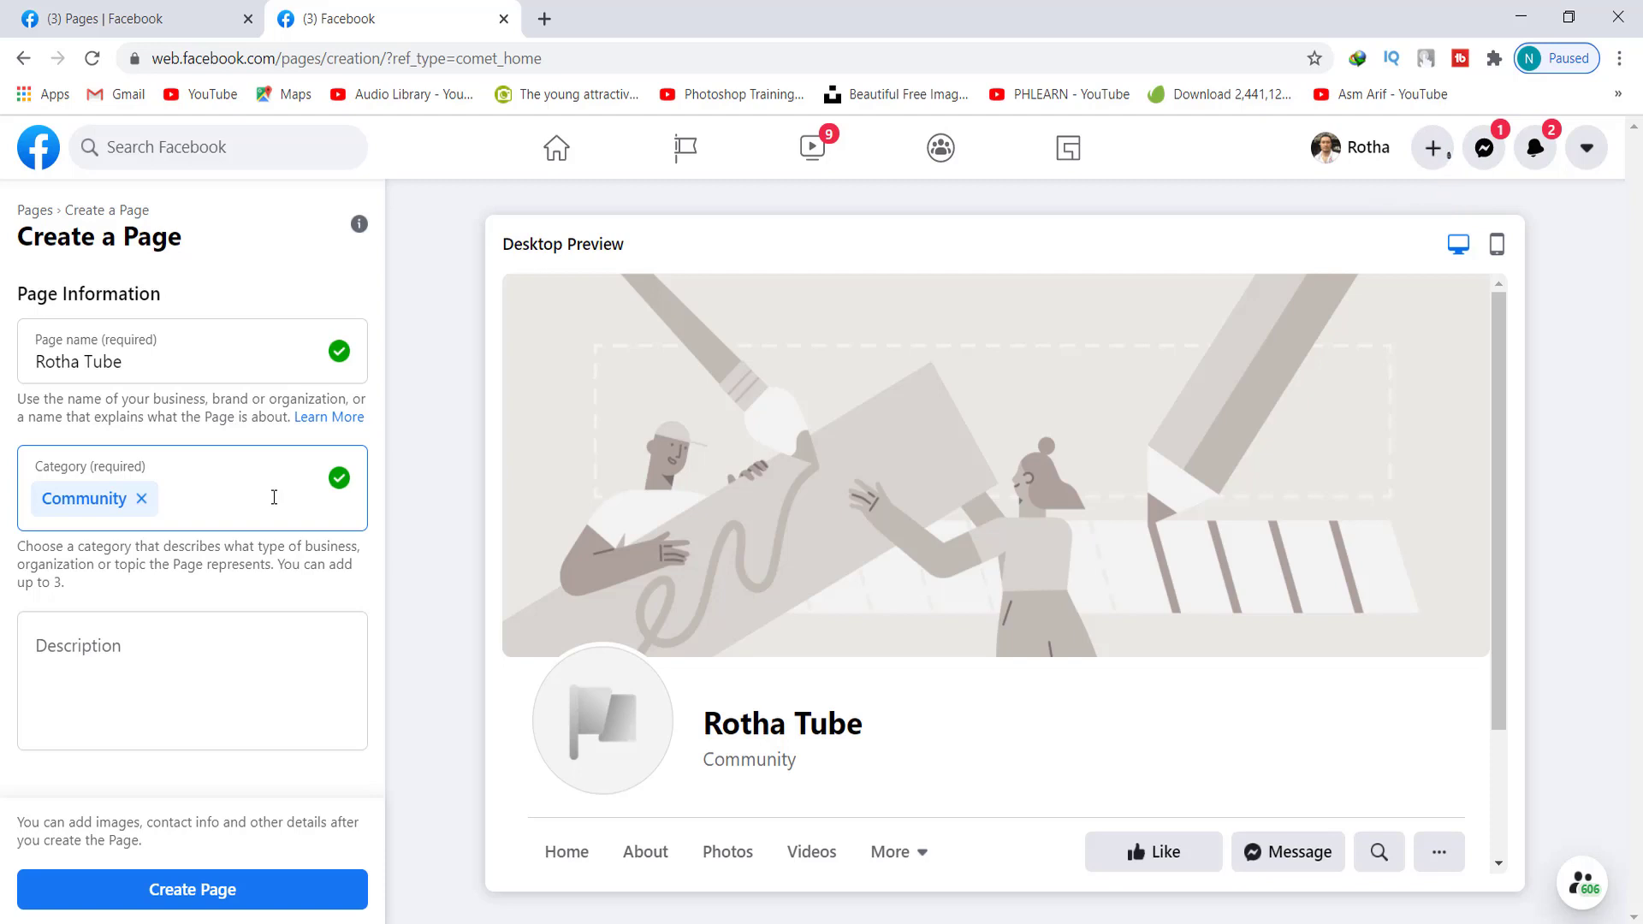
{"action": "left_click", "coordinate": [160, 645]}
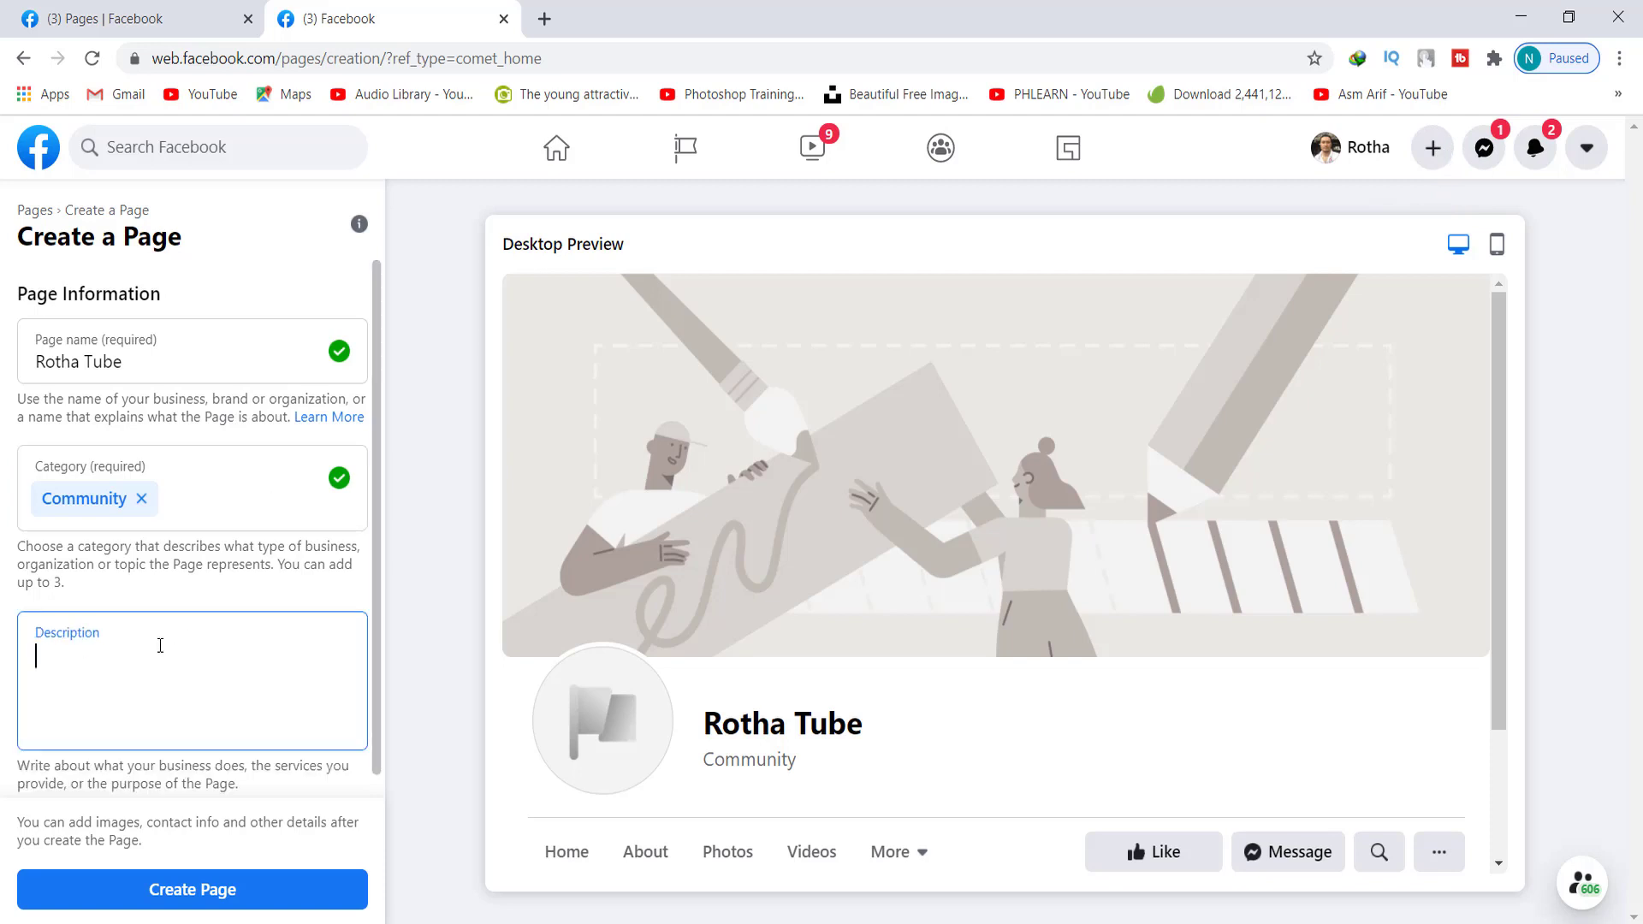
{"action": "type", "text": "Rotha Tube"}
Examine how the new page looks in the desktop preview and in the mobile preview
{"action": "scroll", "coordinate": [933, 474], "scroll_direction": "down", "scroll_amount": 2}
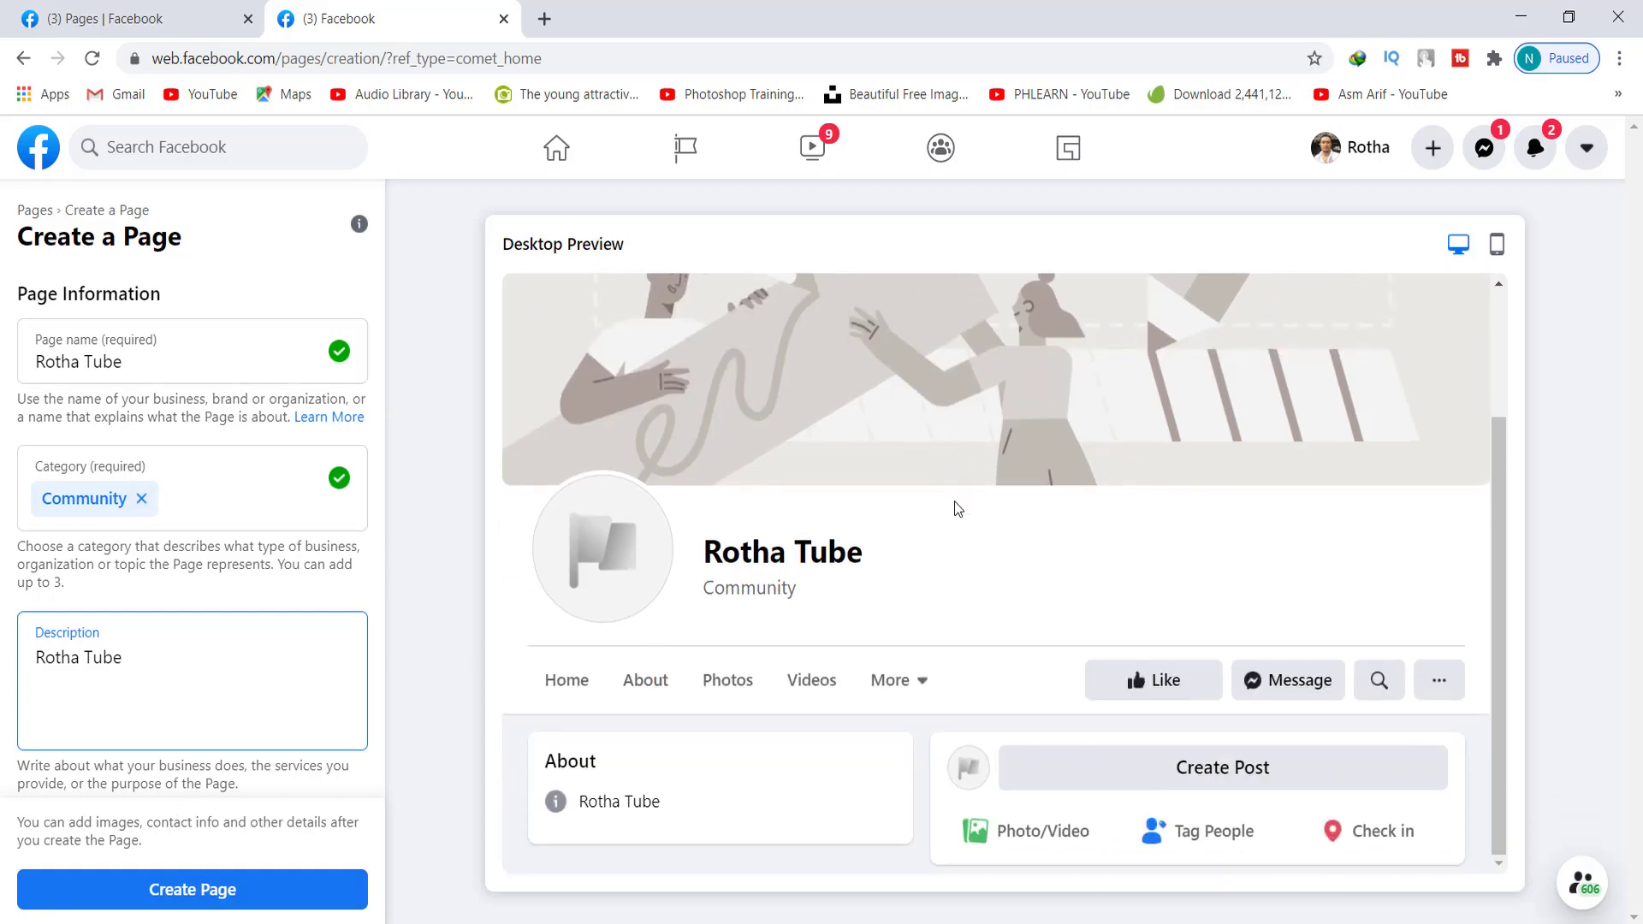
{"action": "scroll", "coordinate": [1317, 414], "scroll_direction": "up", "scroll_amount": 2}
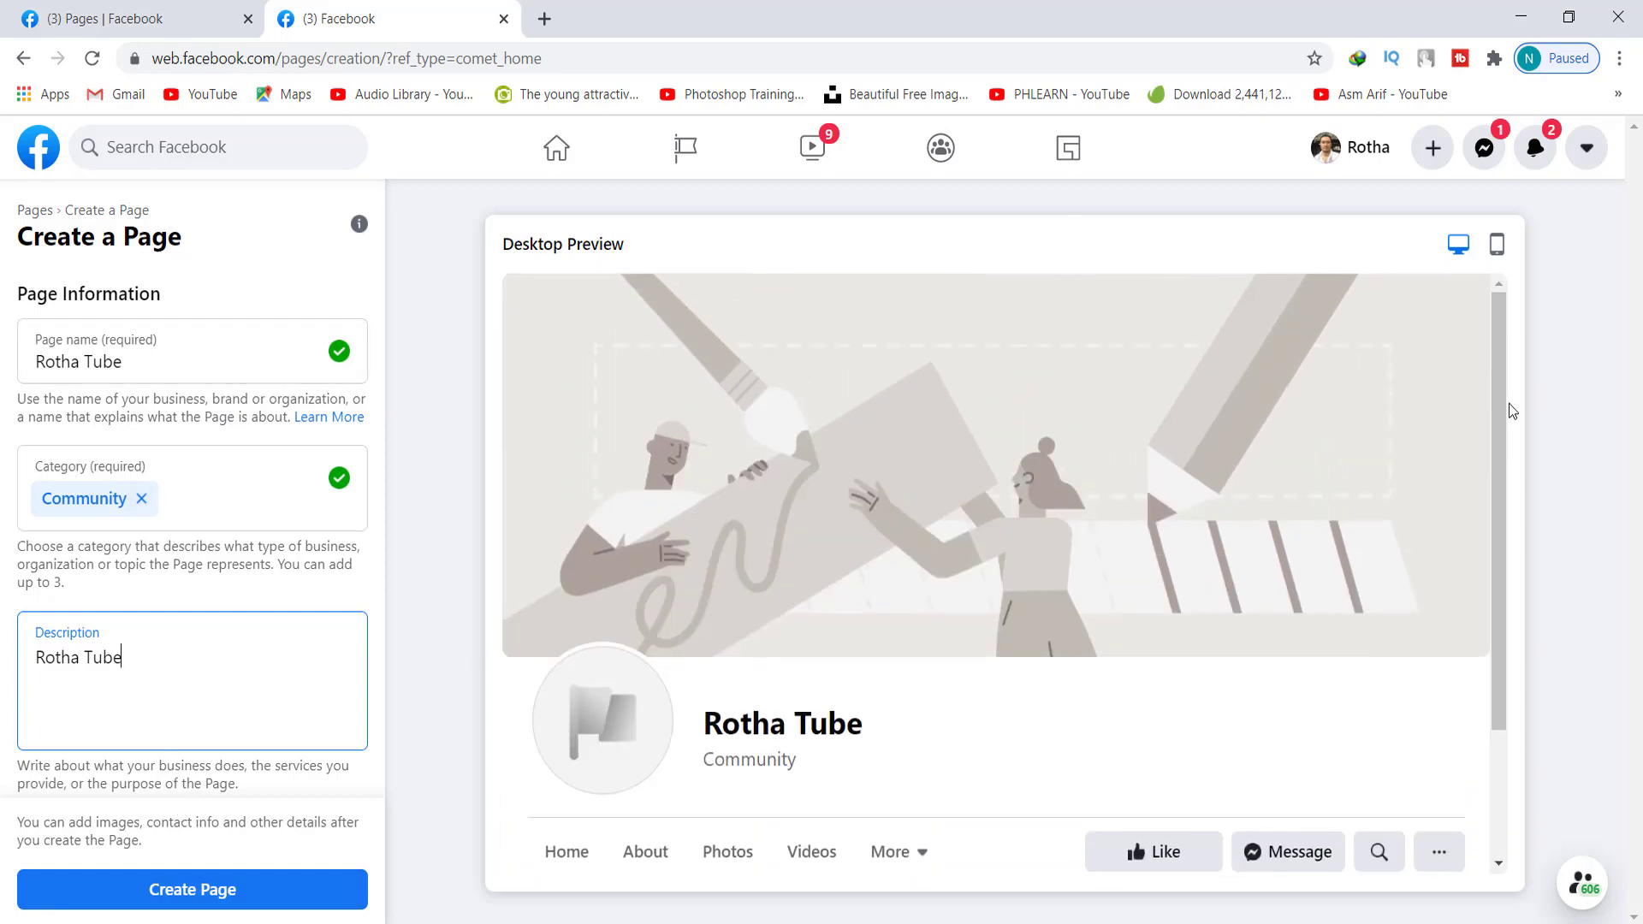
{"action": "scroll", "coordinate": [1465, 452], "scroll_direction": "down", "scroll_amount": 2}
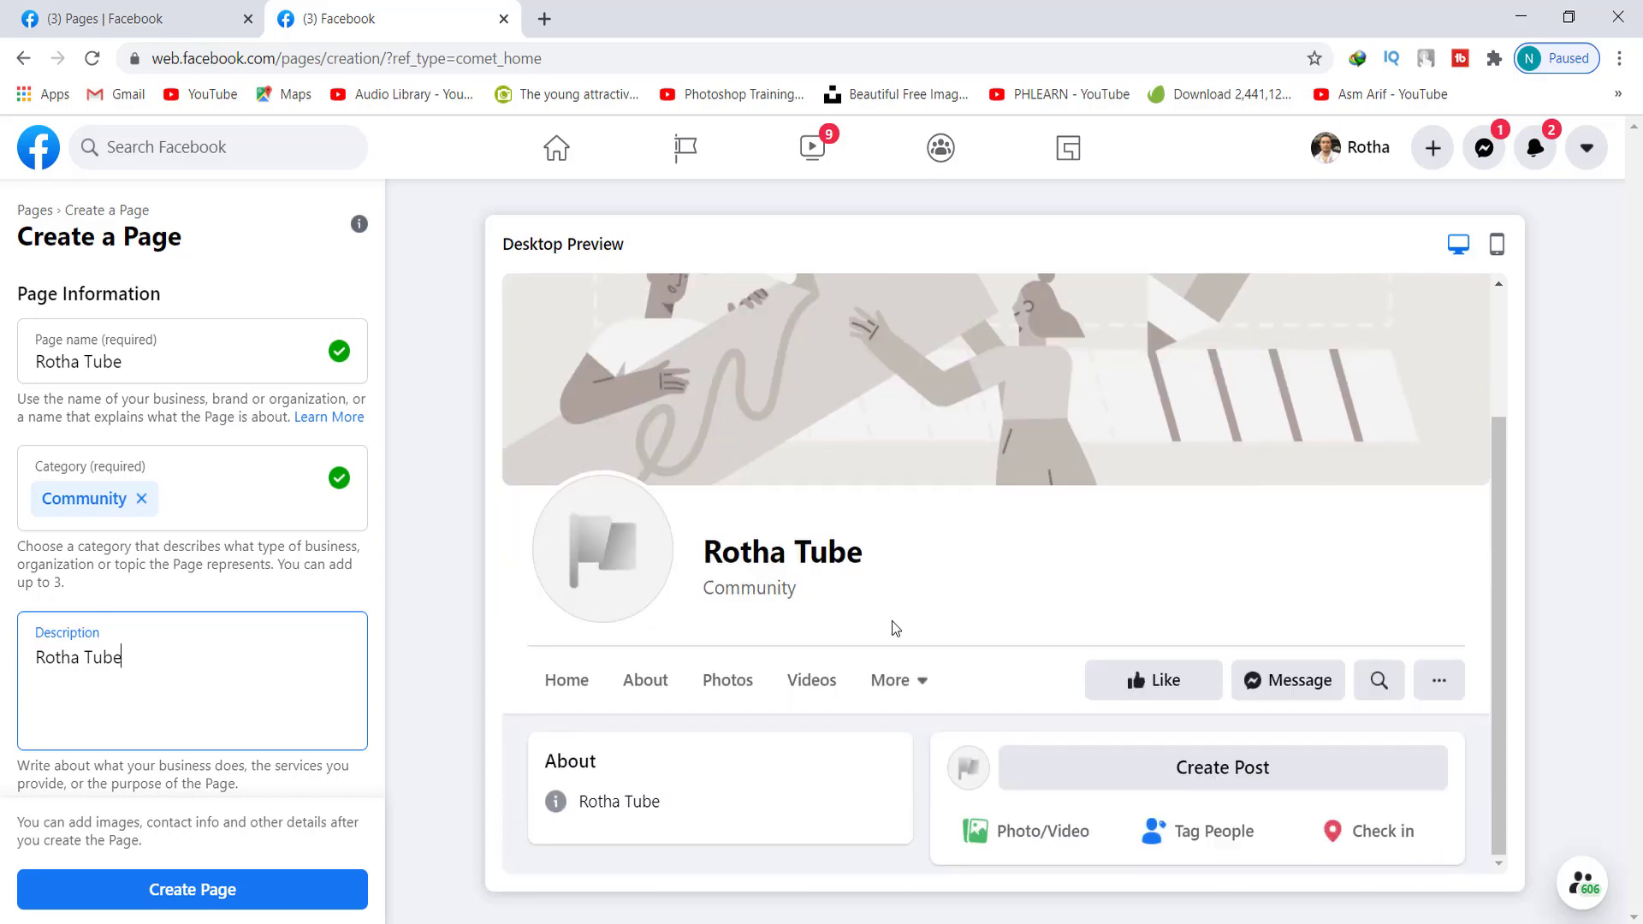
{"action": "scroll", "coordinate": [899, 629], "scroll_direction": "up", "scroll_amount": 2}
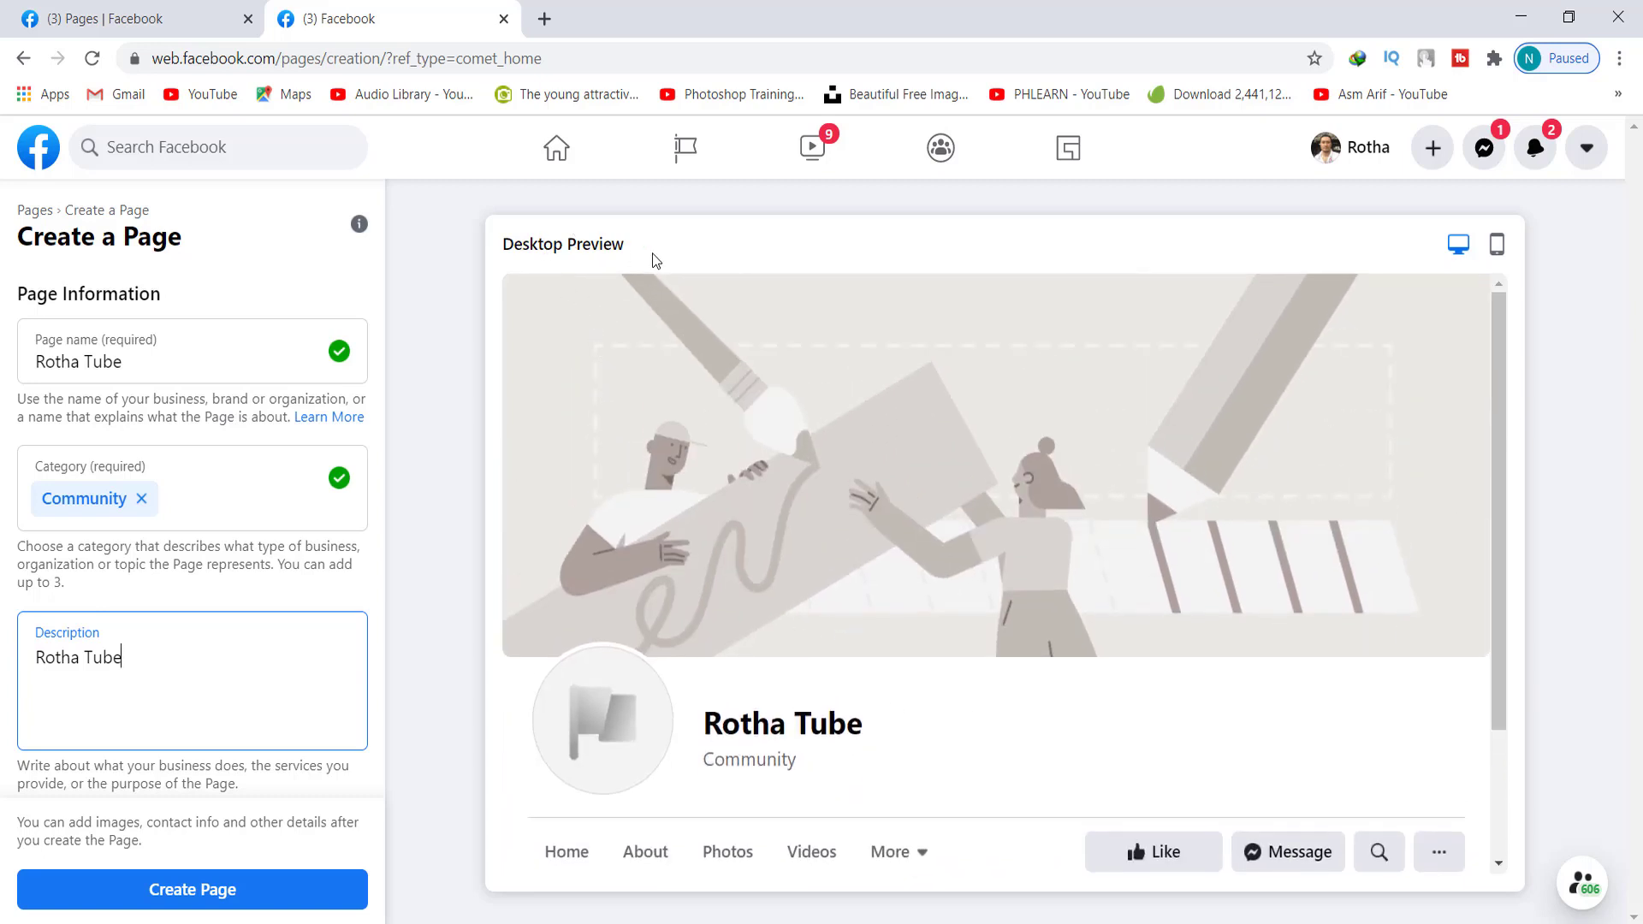
{"action": "left_click", "coordinate": [1498, 249]}
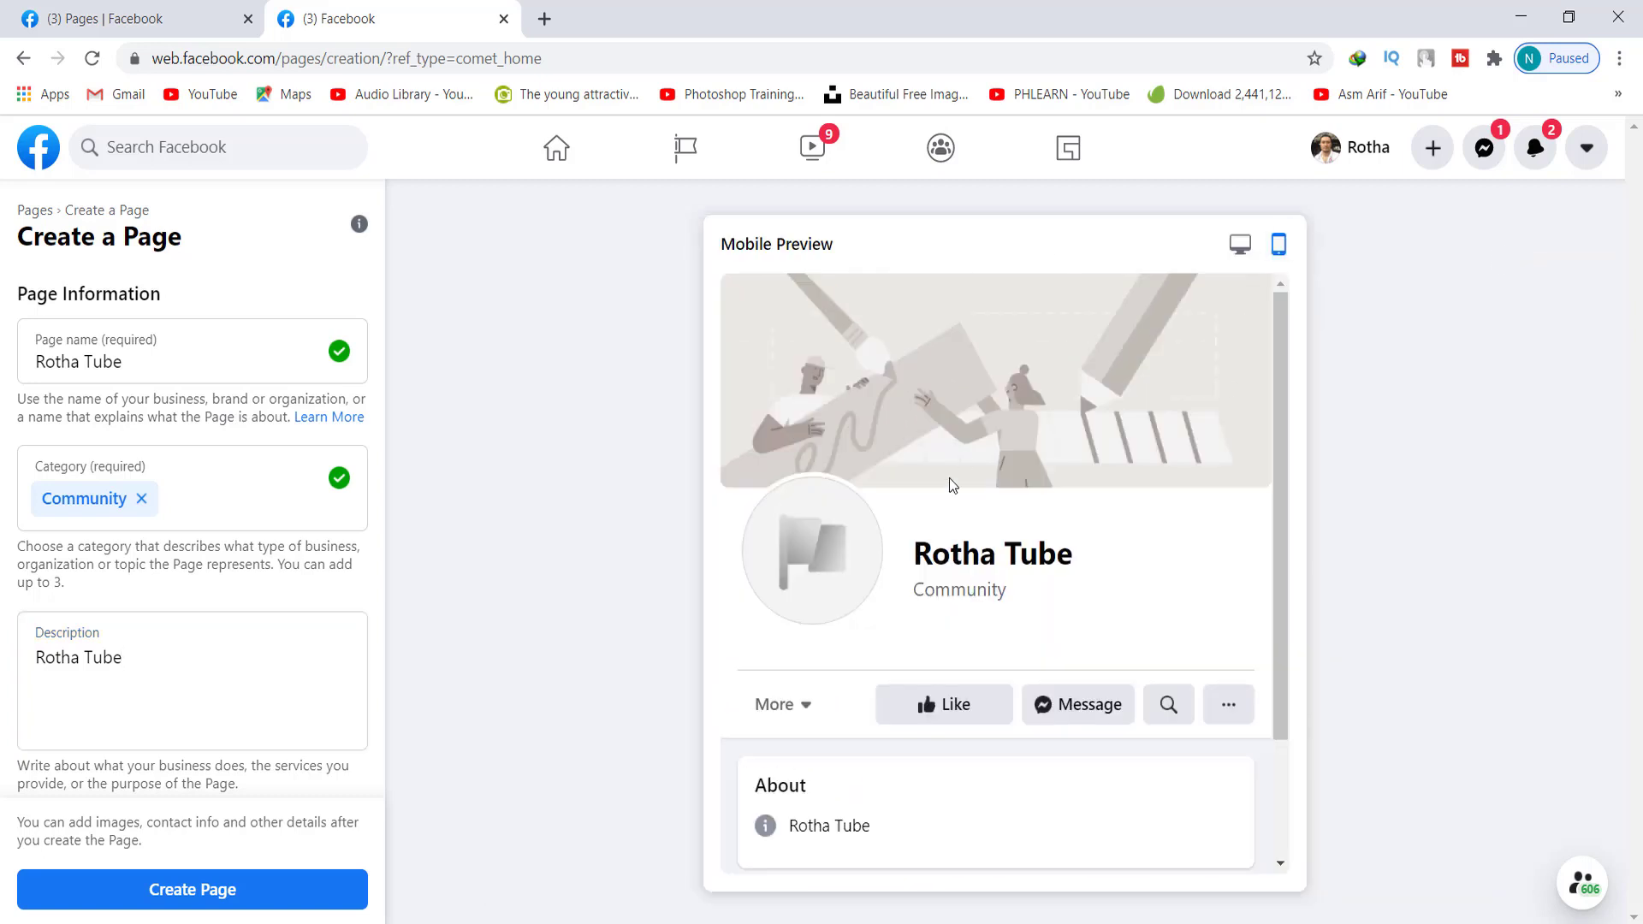
{"action": "scroll", "coordinate": [950, 479], "scroll_direction": "down", "scroll_amount": 2}
{"action": "scroll", "coordinate": [947, 493], "scroll_direction": "up", "scroll_amount": 2}
{"action": "left_click", "coordinate": [1240, 245]}
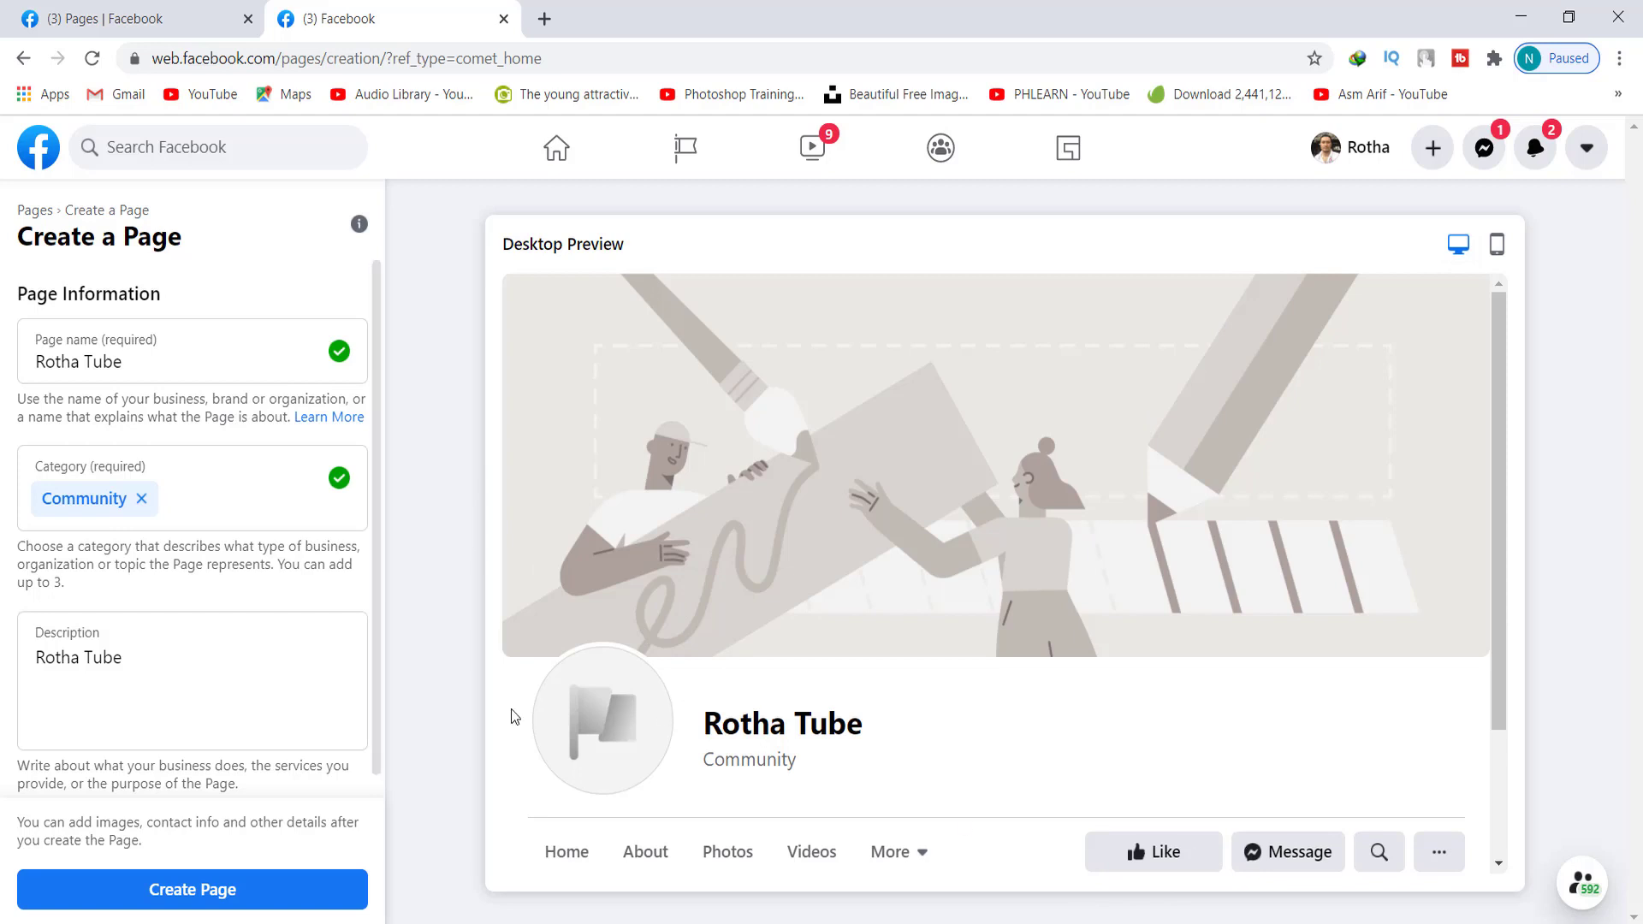
Try to create the page under its current name, and change the page name to Rotha Tutorial
{"action": "left_click", "coordinate": [197, 894]}
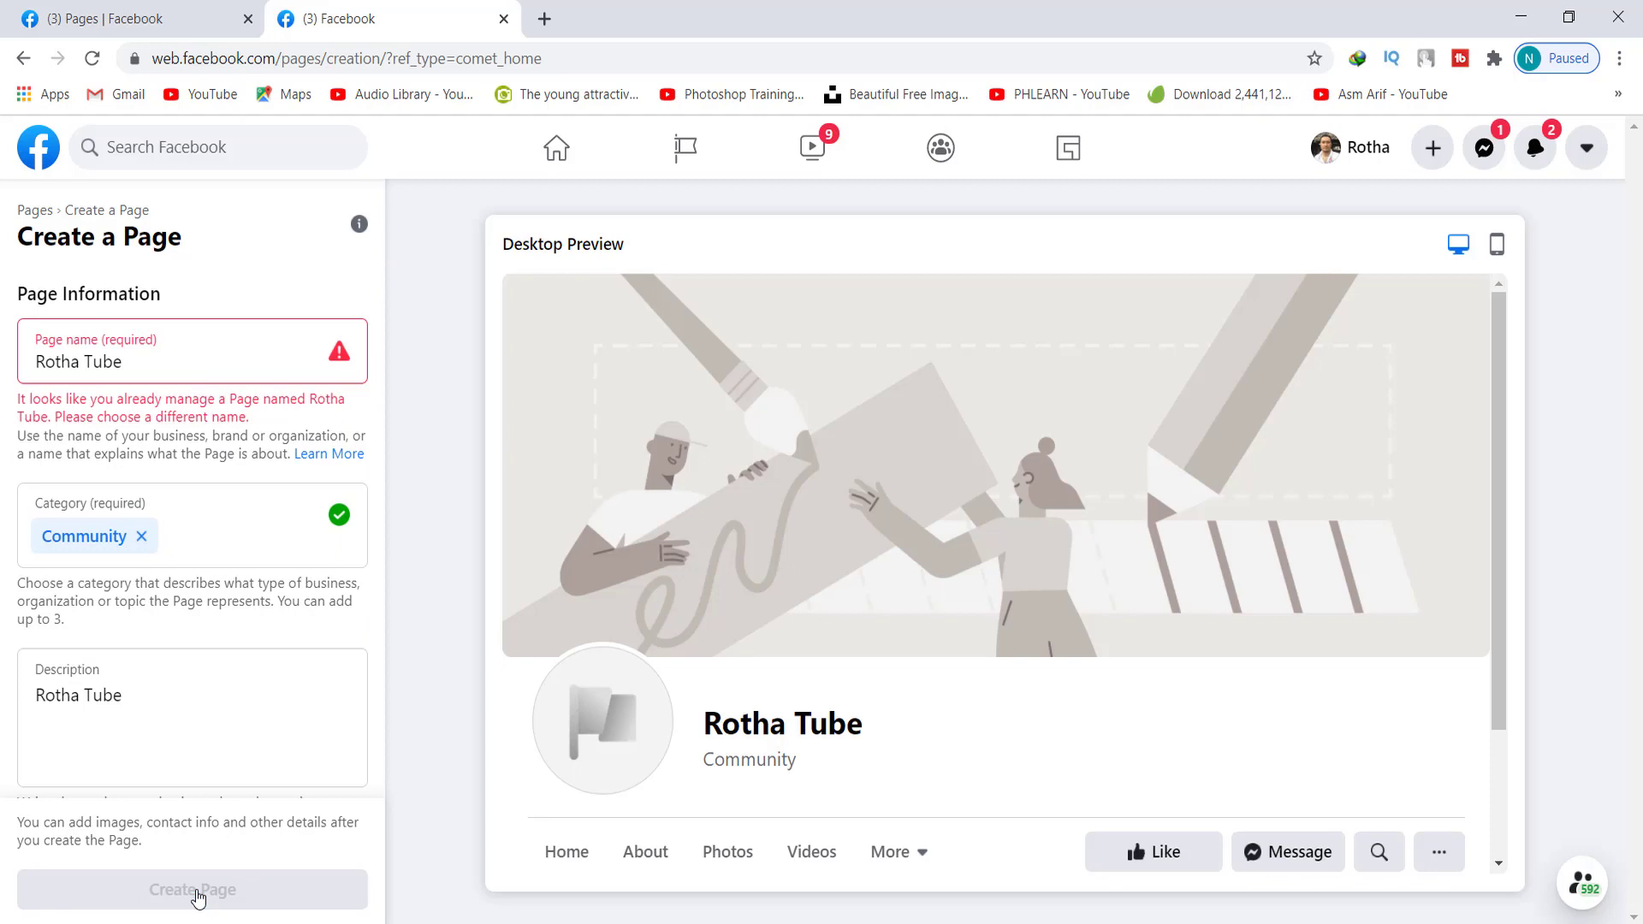
{"action": "left_click", "coordinate": [179, 367]}
{"action": "type", "text": "T"}
{"action": "key", "text": "BackSpace"}
{"action": "key", "text": "BackSpace"}
{"action": "key", "text": "BackSpace"}
{"action": "key", "text": "BackSpace"}
{"action": "key", "text": "BackSpace"}
{"action": "type", "text": "utorial"}
{"action": "left_click", "coordinate": [156, 698]}
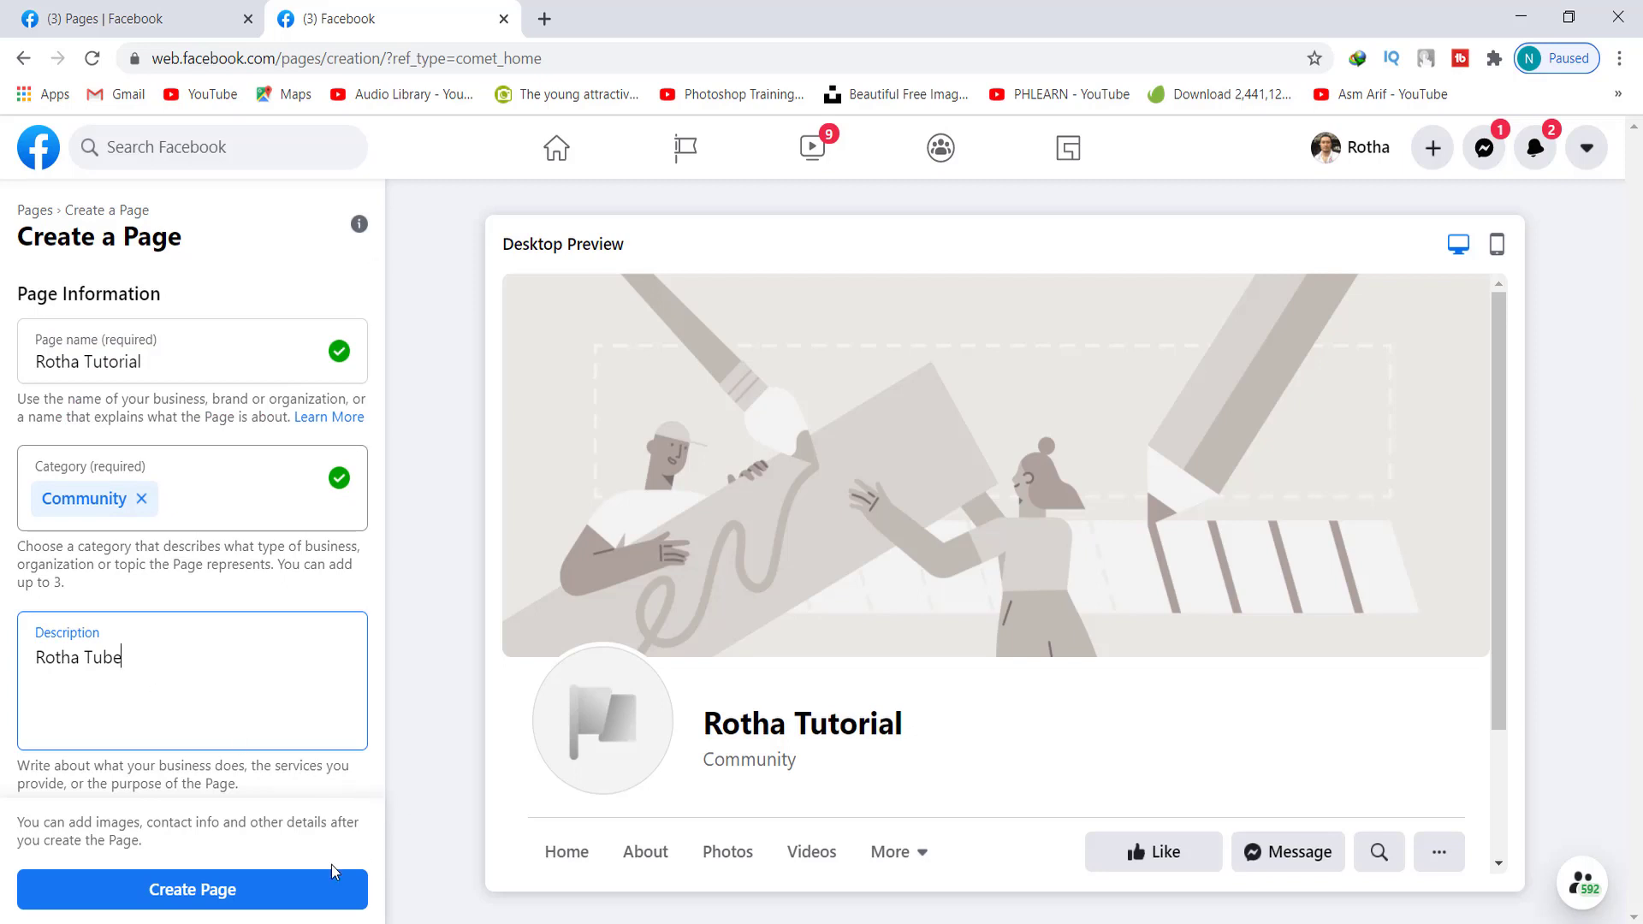
Create the Rotha Tutorial page and save its setup without adding images or contact details
{"action": "left_click", "coordinate": [221, 899]}
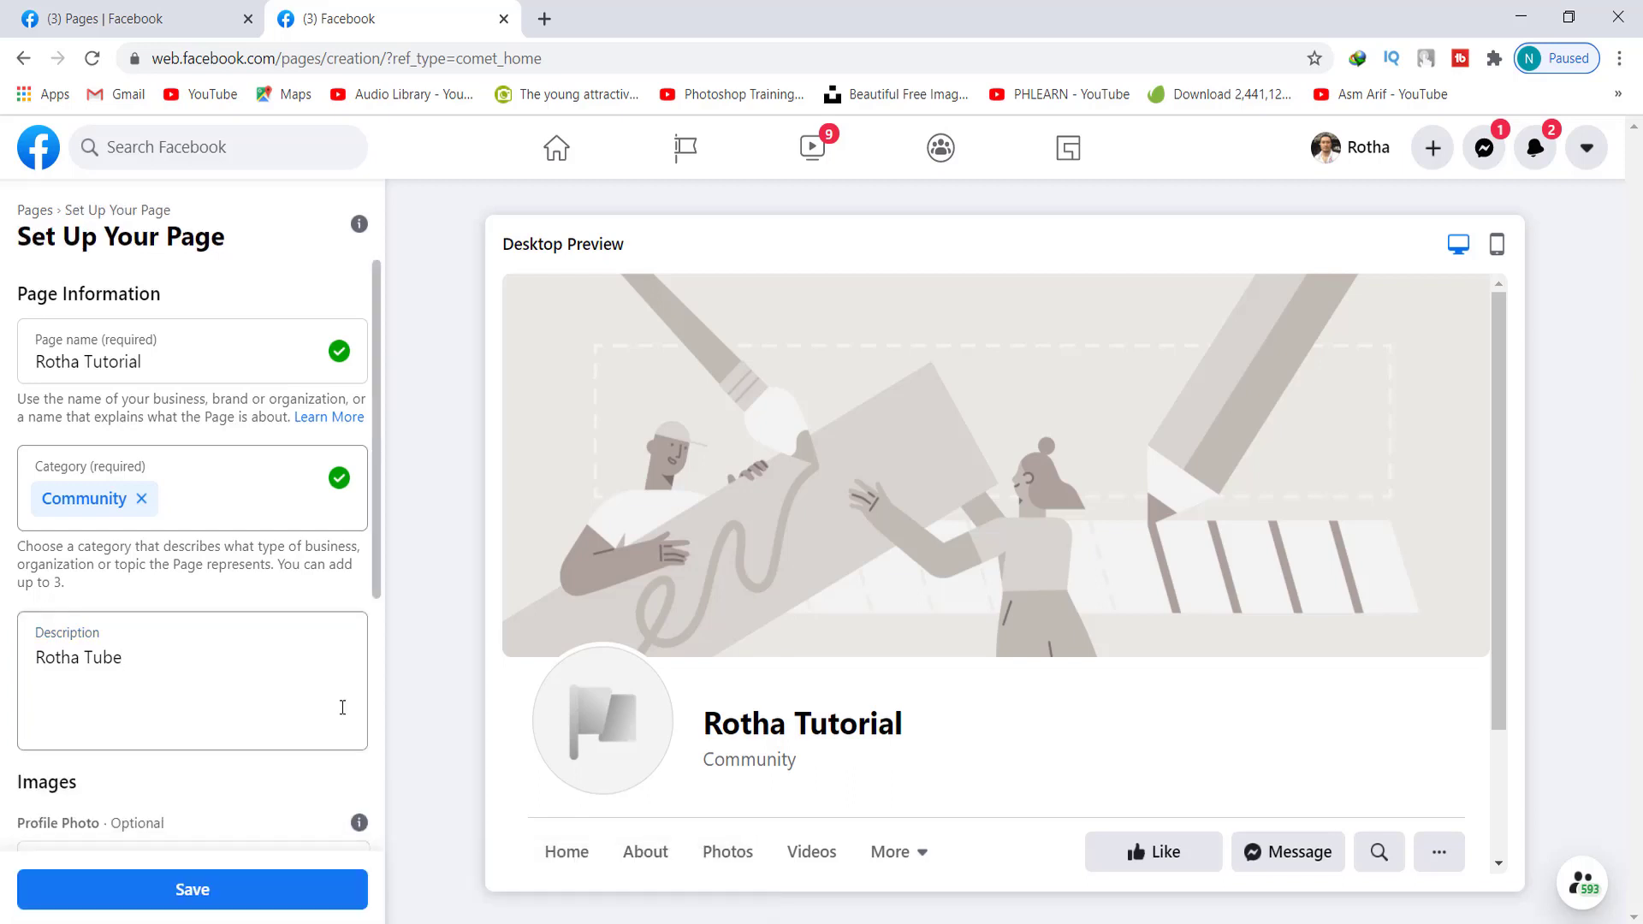
{"action": "left_click", "coordinate": [214, 895]}
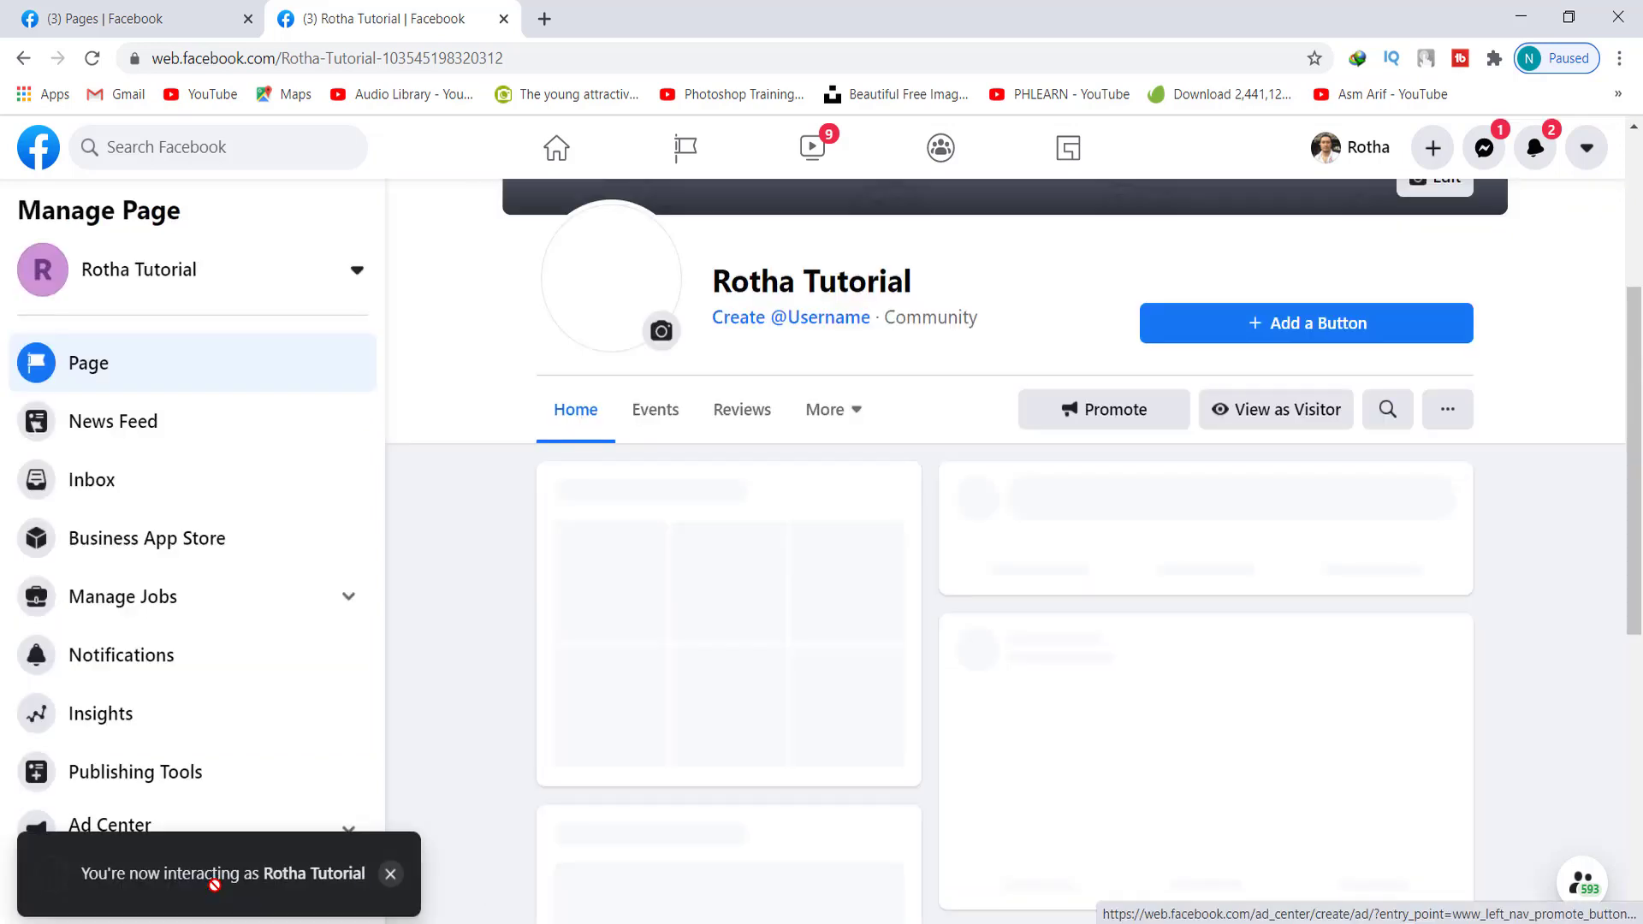
Look over the new Rotha Tutorial page, from the cover and profile area down to the business tools and Insights
{"action": "scroll", "coordinate": [433, 685], "scroll_direction": "up", "scroll_amount": 4}
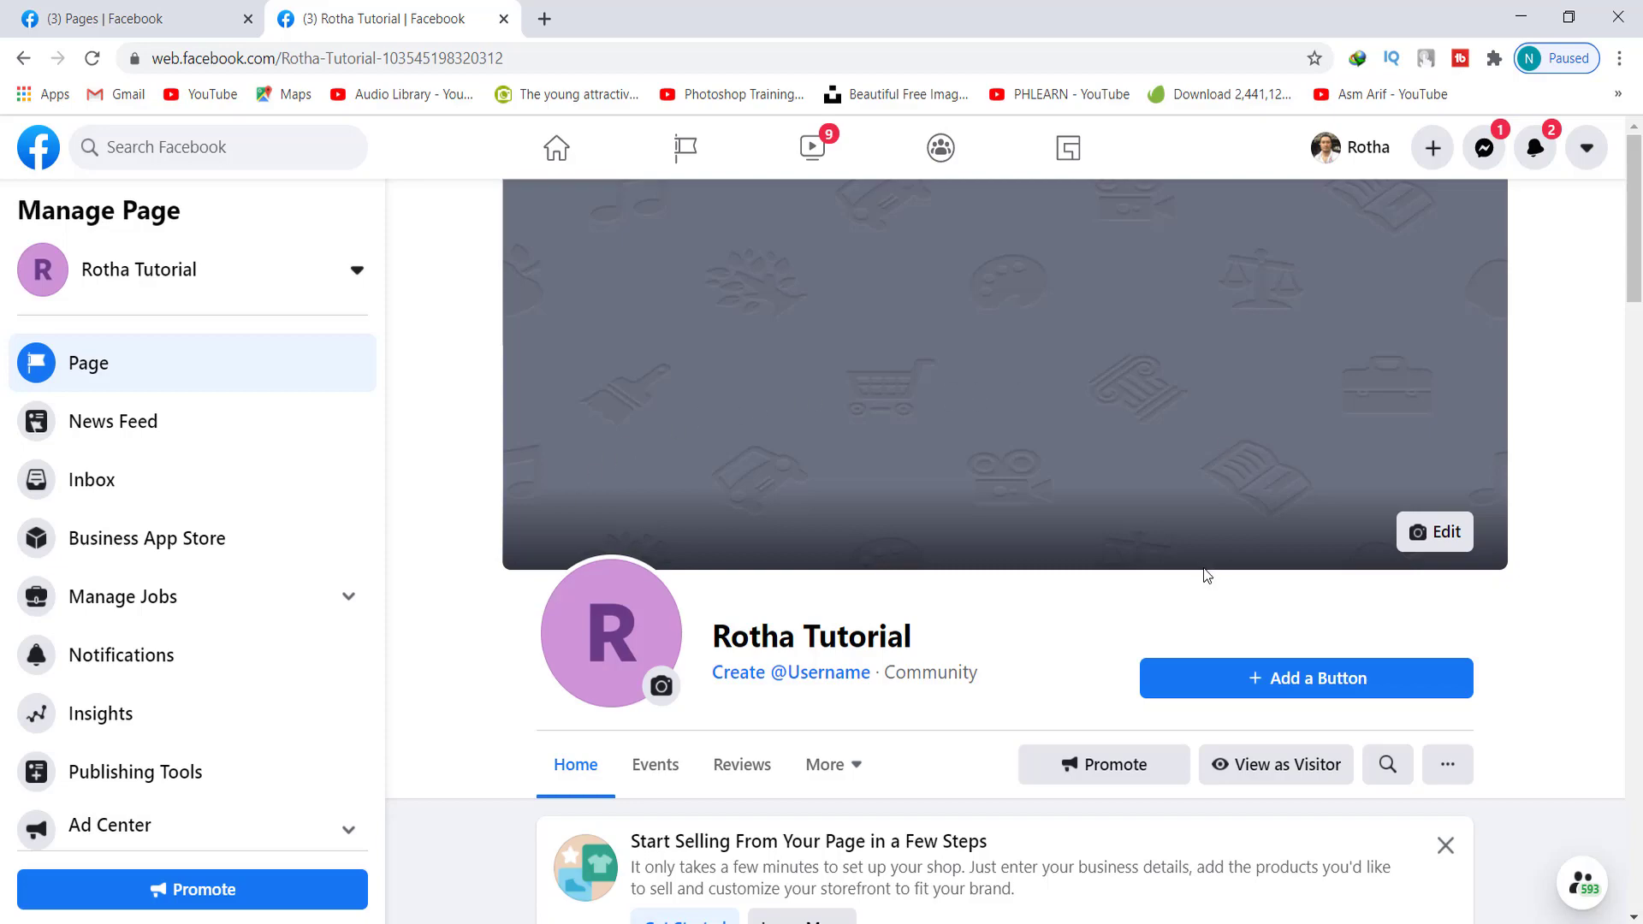
{"action": "scroll", "coordinate": [998, 557], "scroll_direction": "down", "scroll_amount": 18}
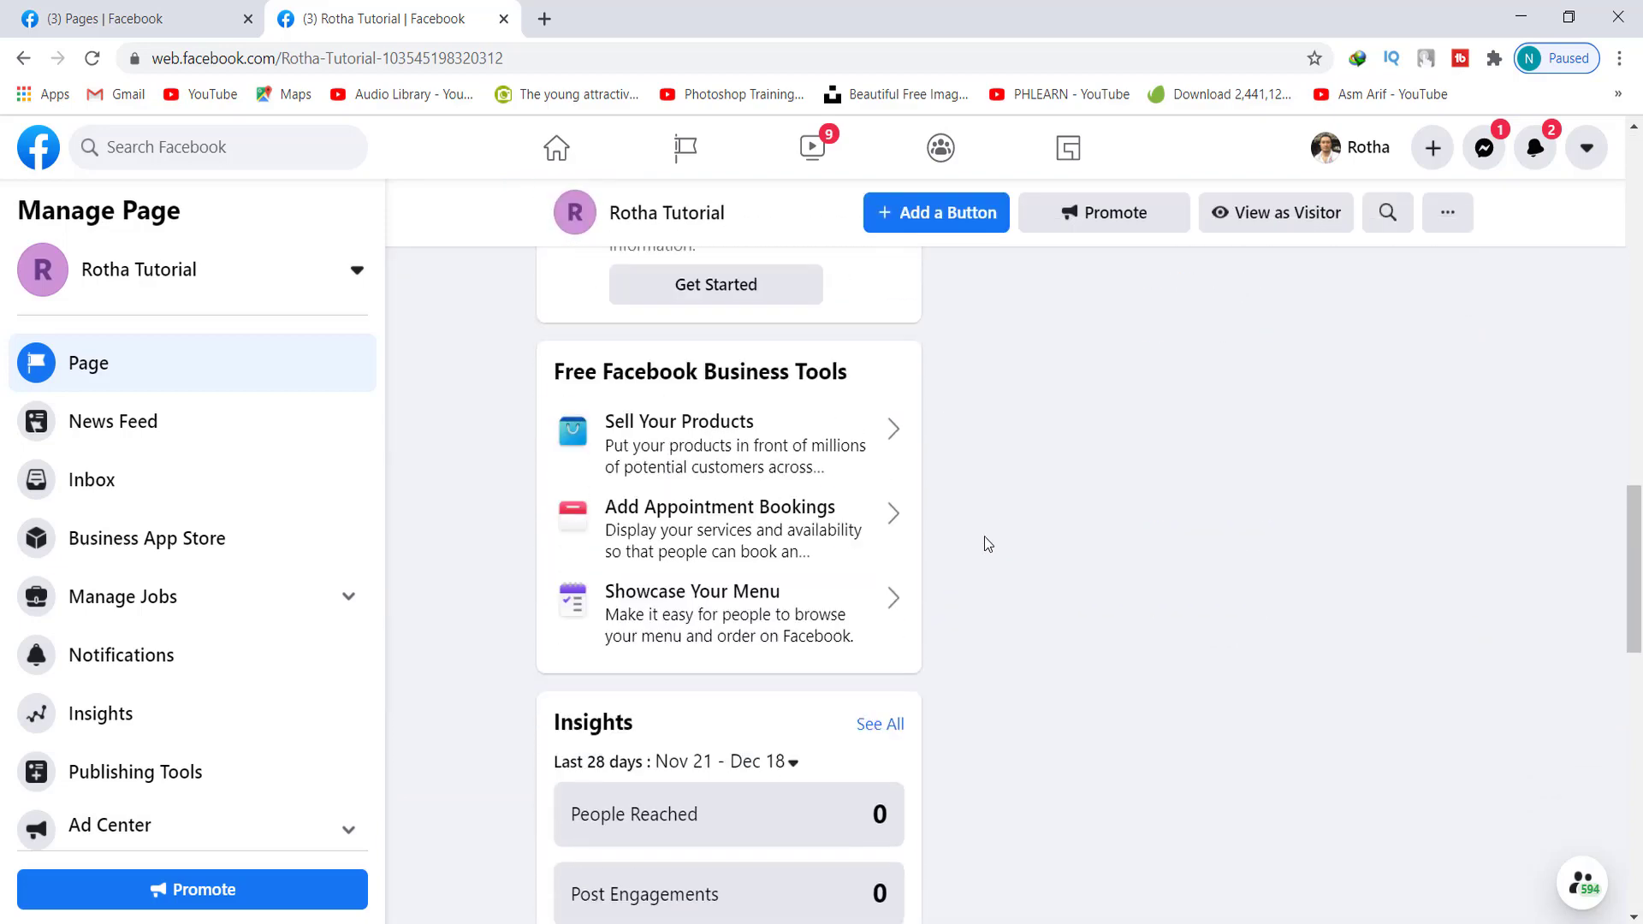
{"action": "scroll", "coordinate": [984, 535], "scroll_direction": "up", "scroll_amount": 20}
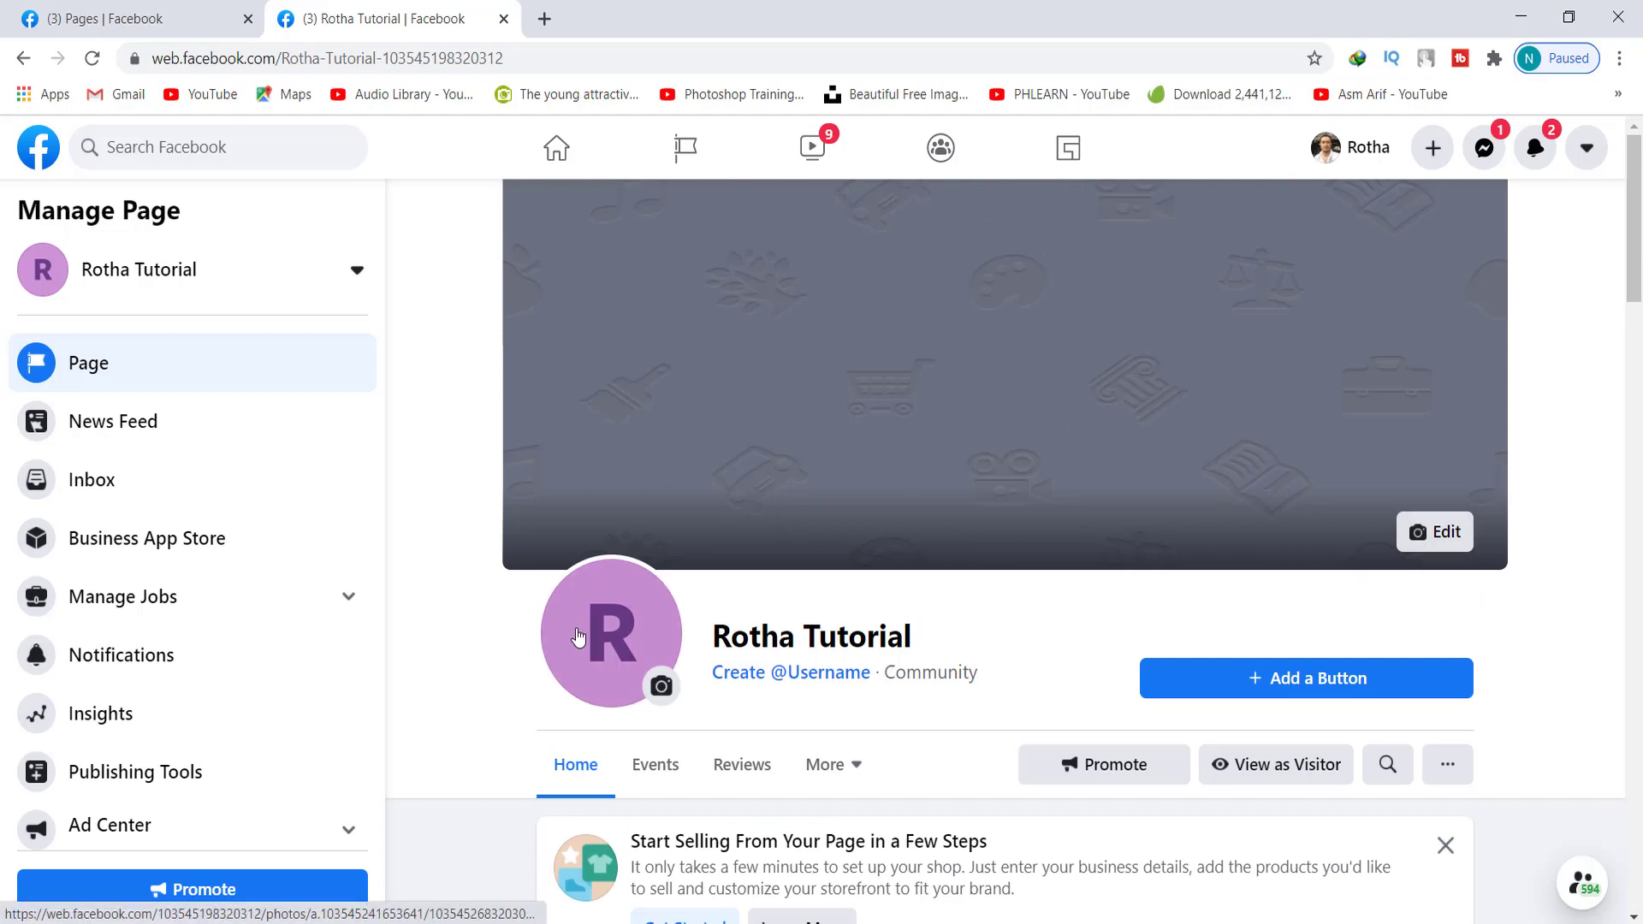
{"action": "scroll", "coordinate": [557, 635], "scroll_direction": "down", "scroll_amount": 3}
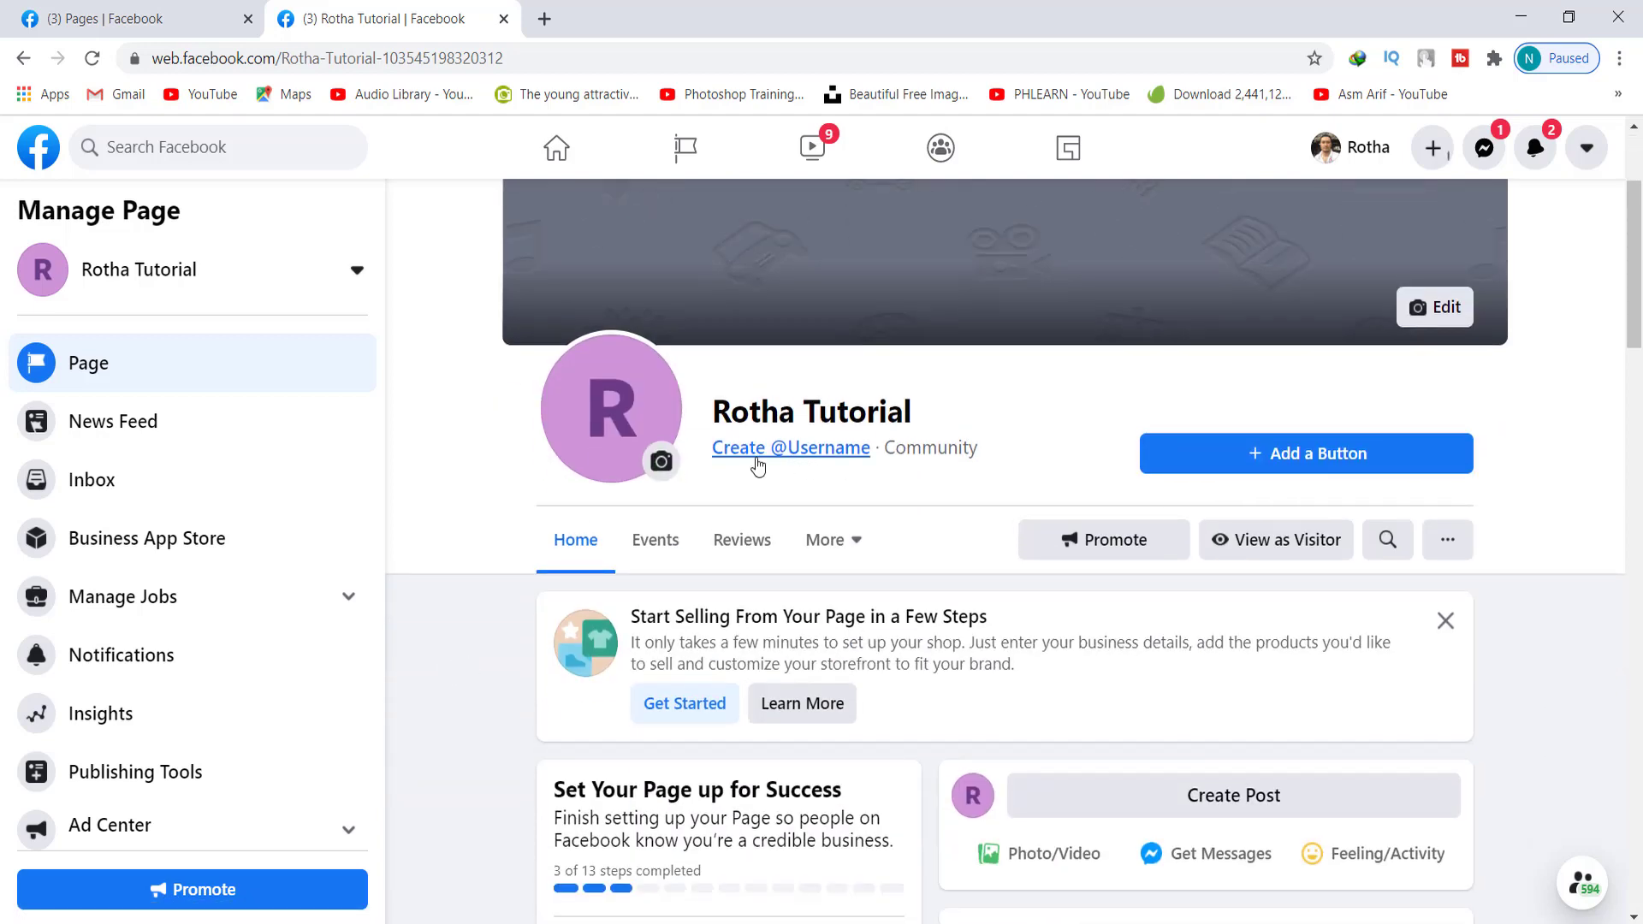
{"action": "scroll", "coordinate": [1164, 459], "scroll_direction": "up", "scroll_amount": 2}
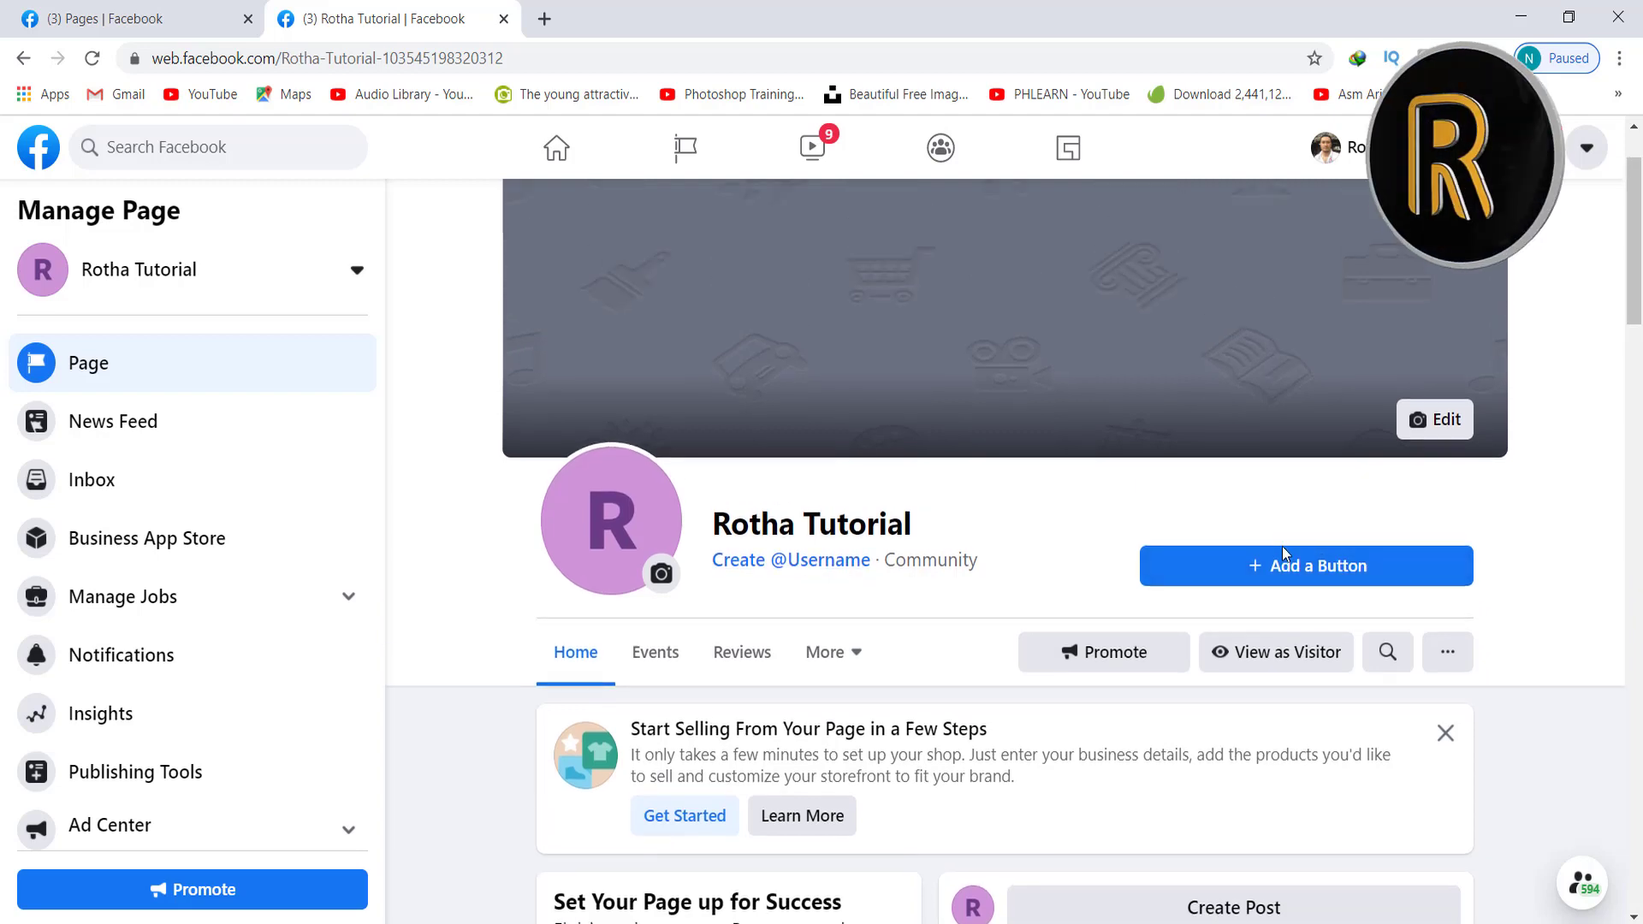
Review the rest of the Rotha Tutorial page, from the setup checklist through Insights, About and Photos to Page Transparency
{"action": "scroll", "coordinate": [1199, 587], "scroll_direction": "down", "scroll_amount": 5}
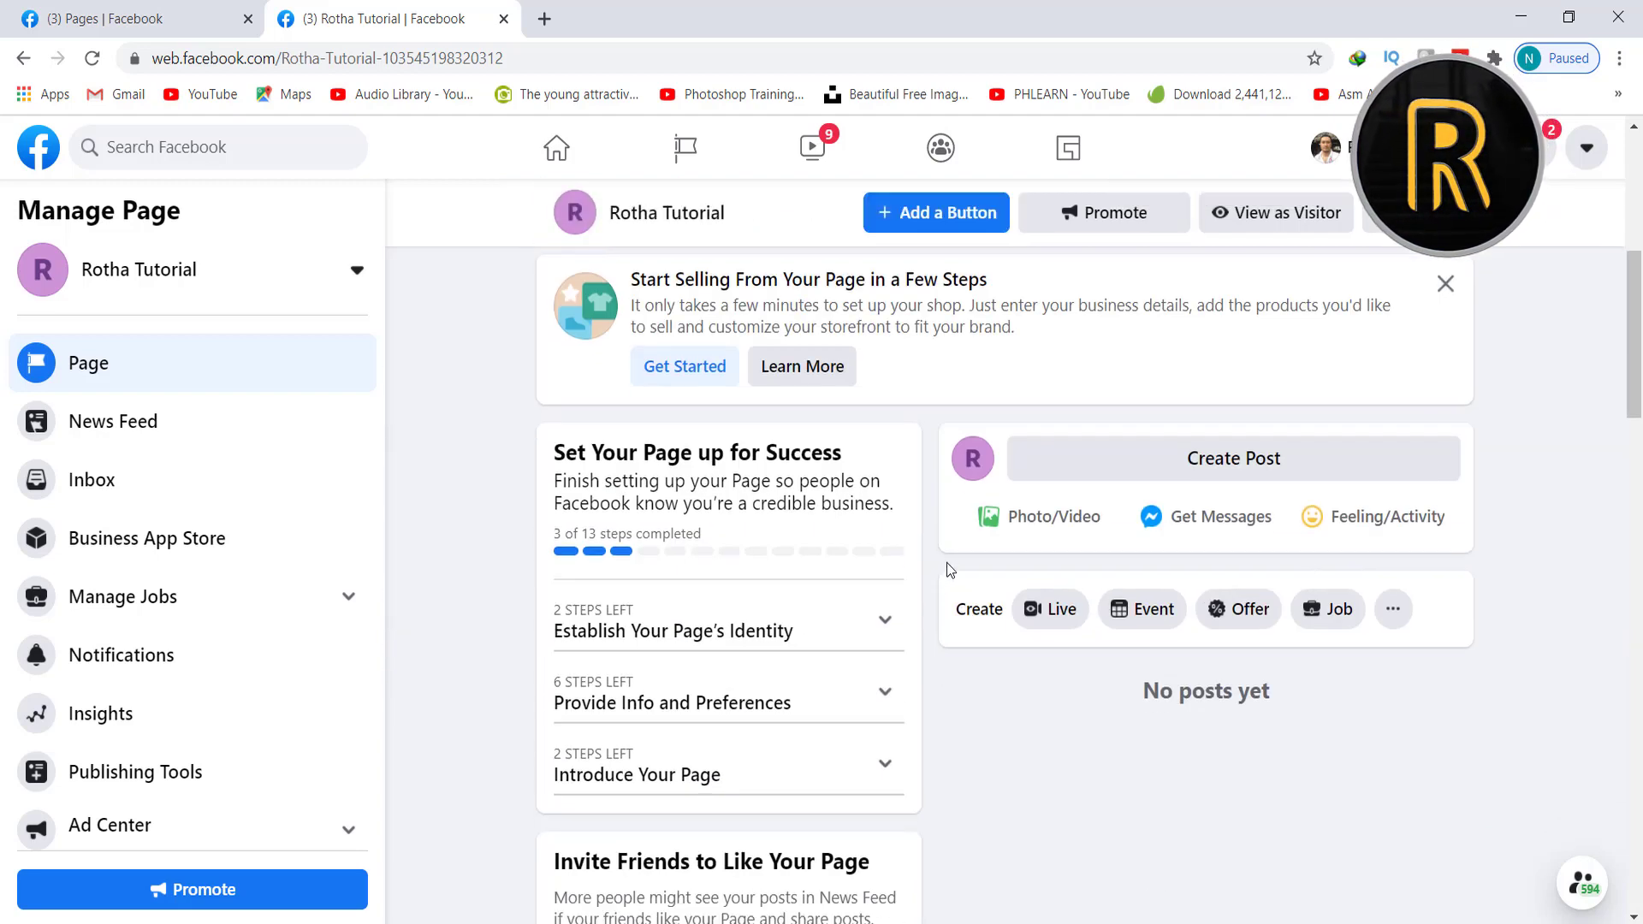
{"action": "scroll", "coordinate": [947, 563], "scroll_direction": "down", "scroll_amount": 10}
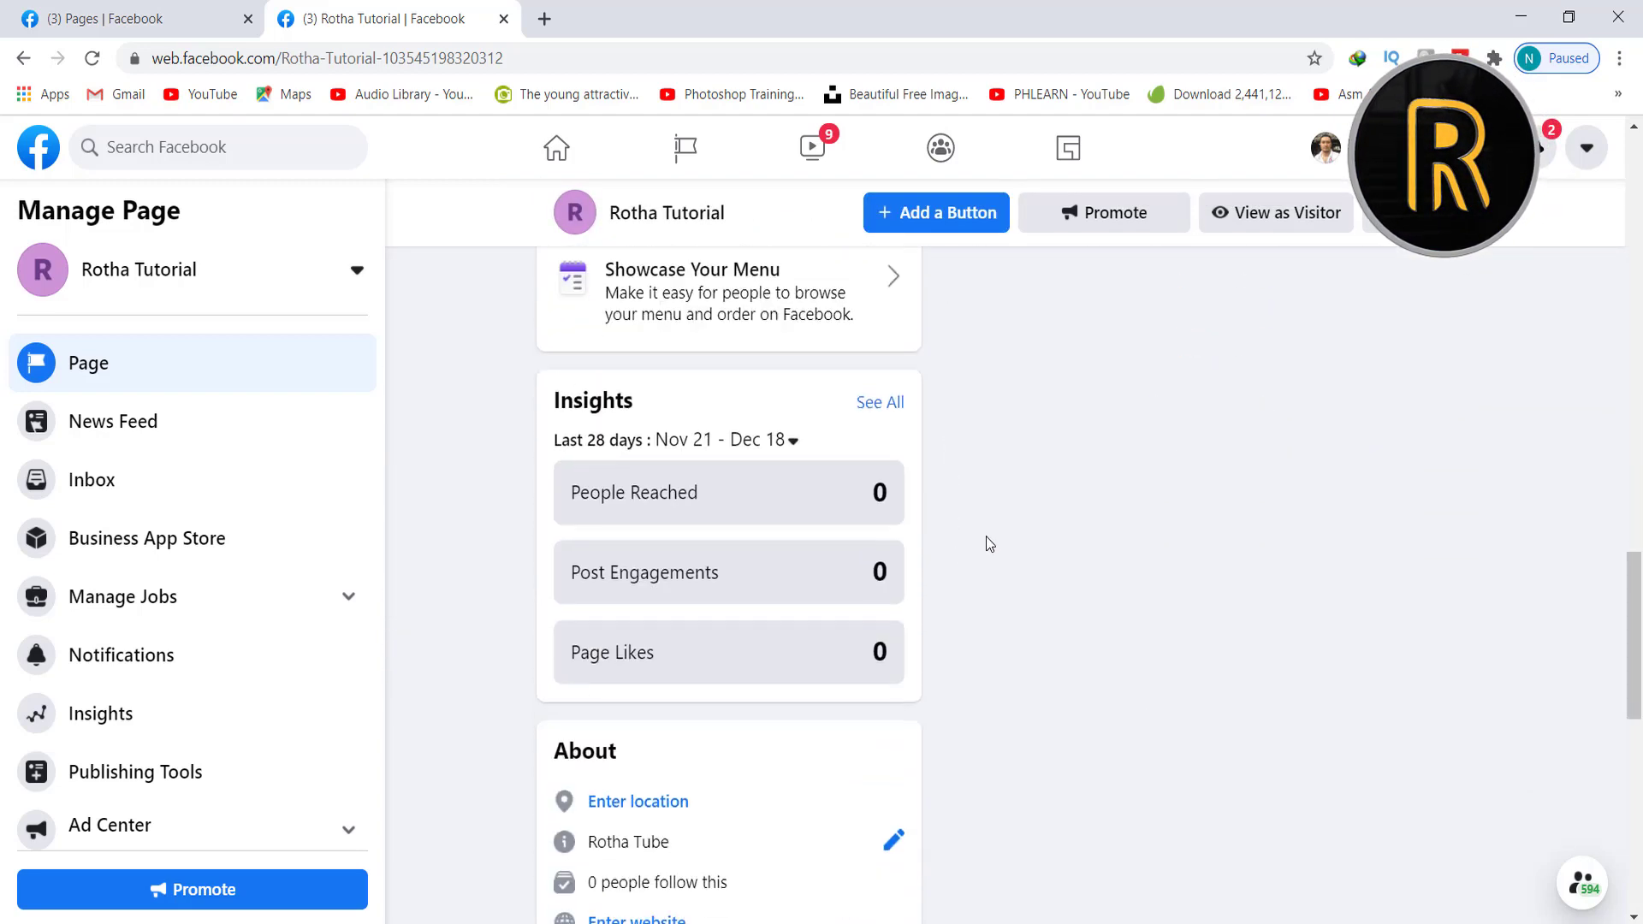
{"action": "scroll", "coordinate": [993, 537], "scroll_direction": "down", "scroll_amount": 6}
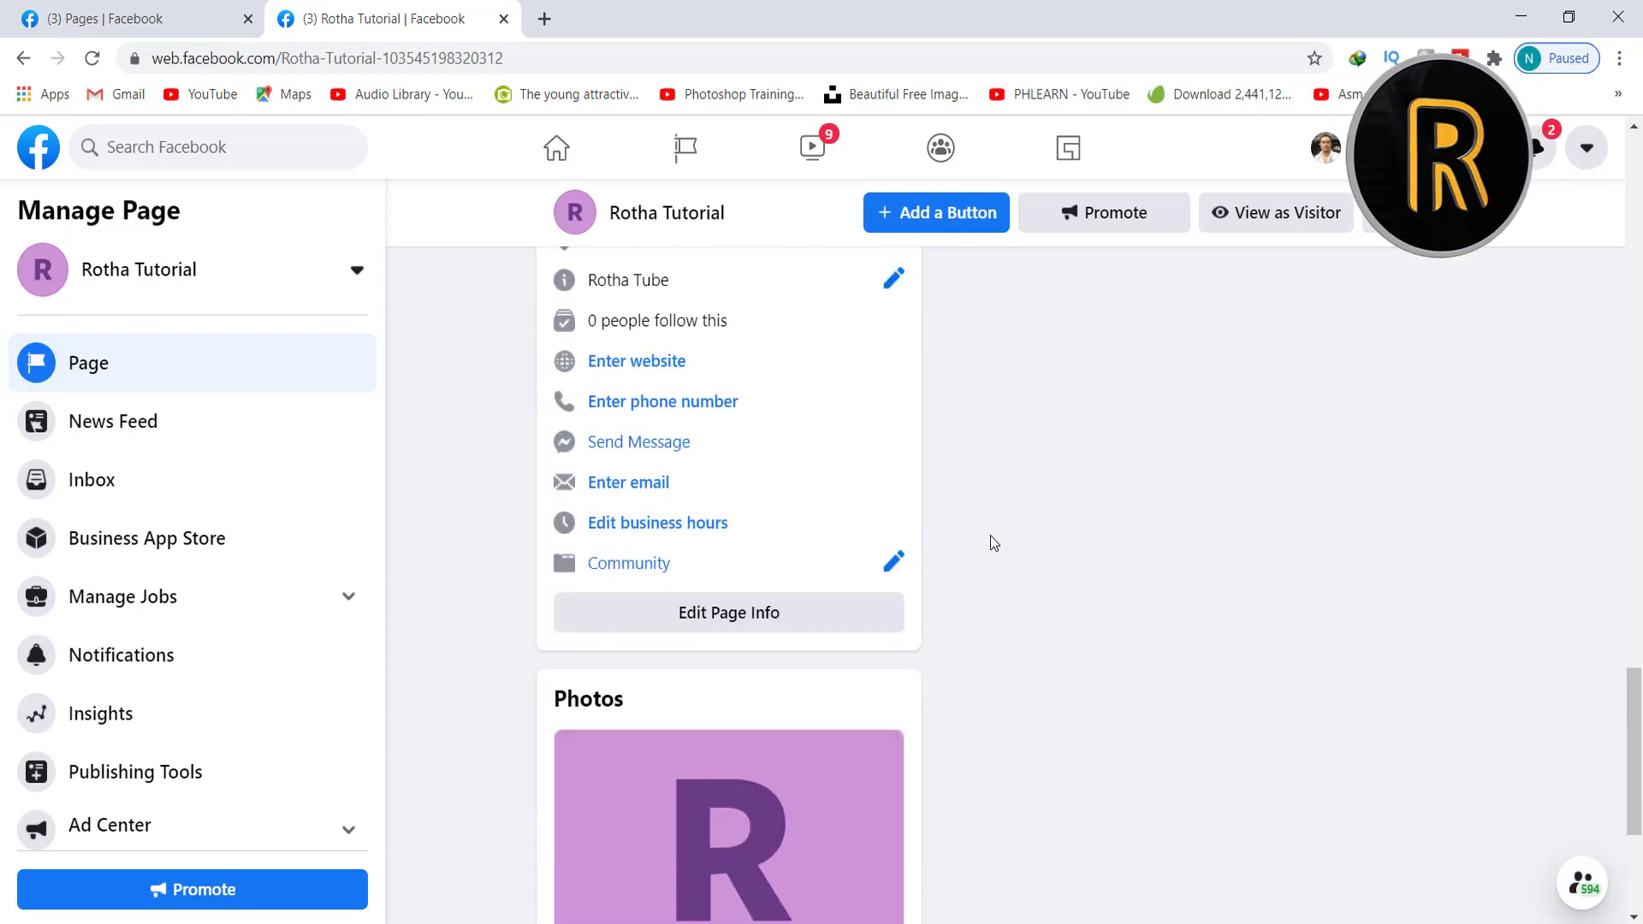
{"action": "scroll", "coordinate": [992, 541], "scroll_direction": "down", "scroll_amount": 4}
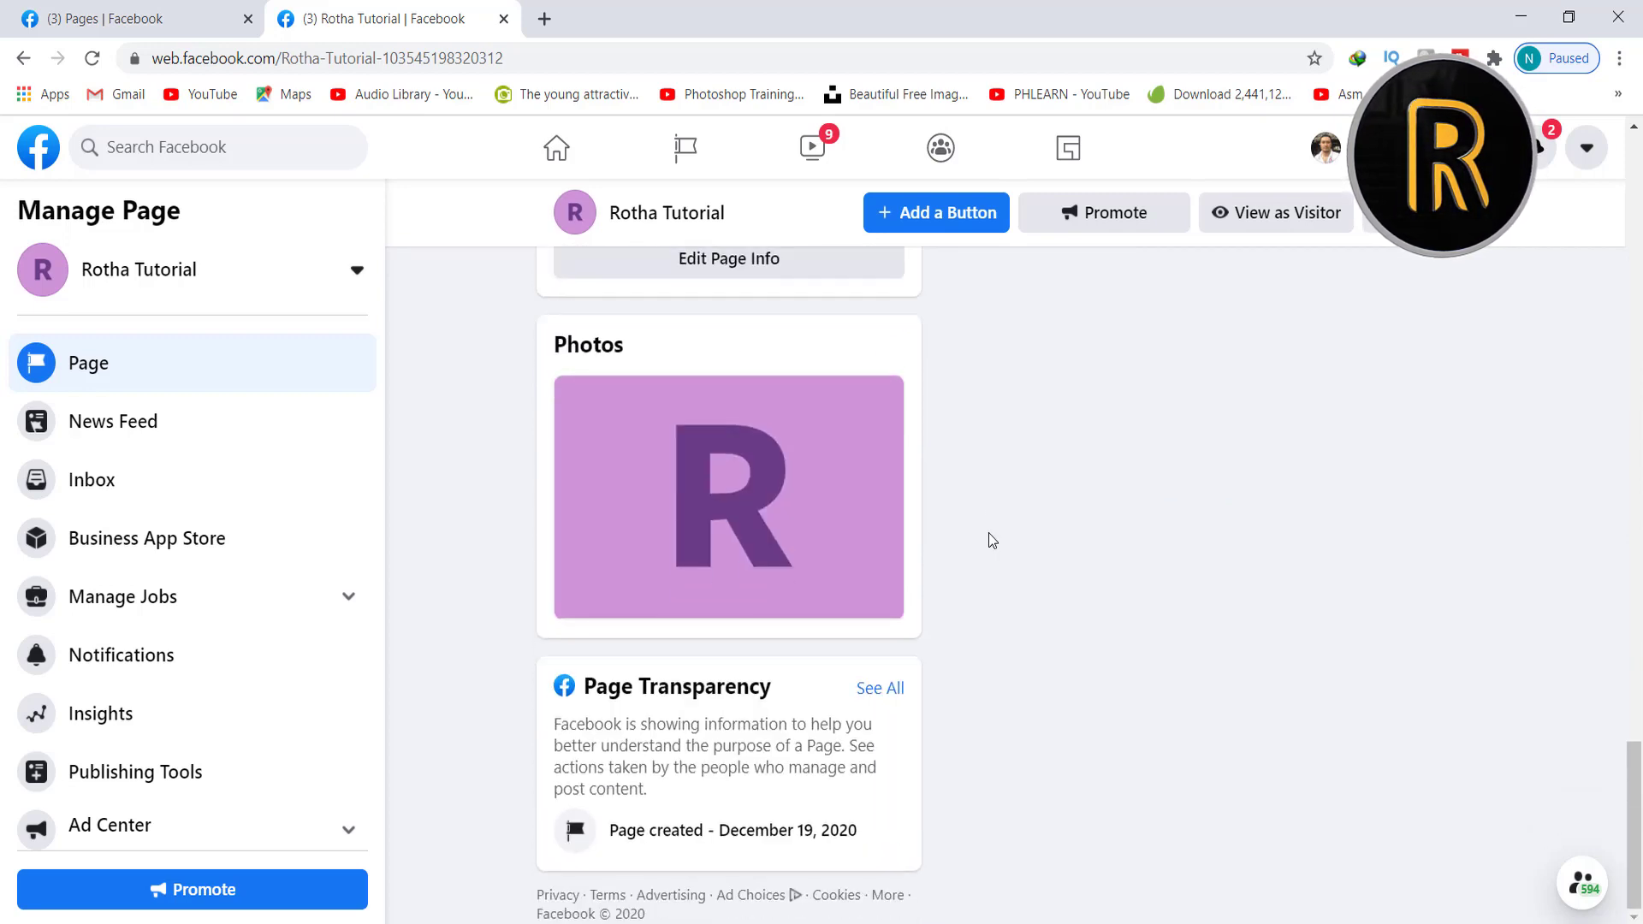
{"action": "scroll", "coordinate": [988, 533], "scroll_direction": "up", "scroll_amount": 20}
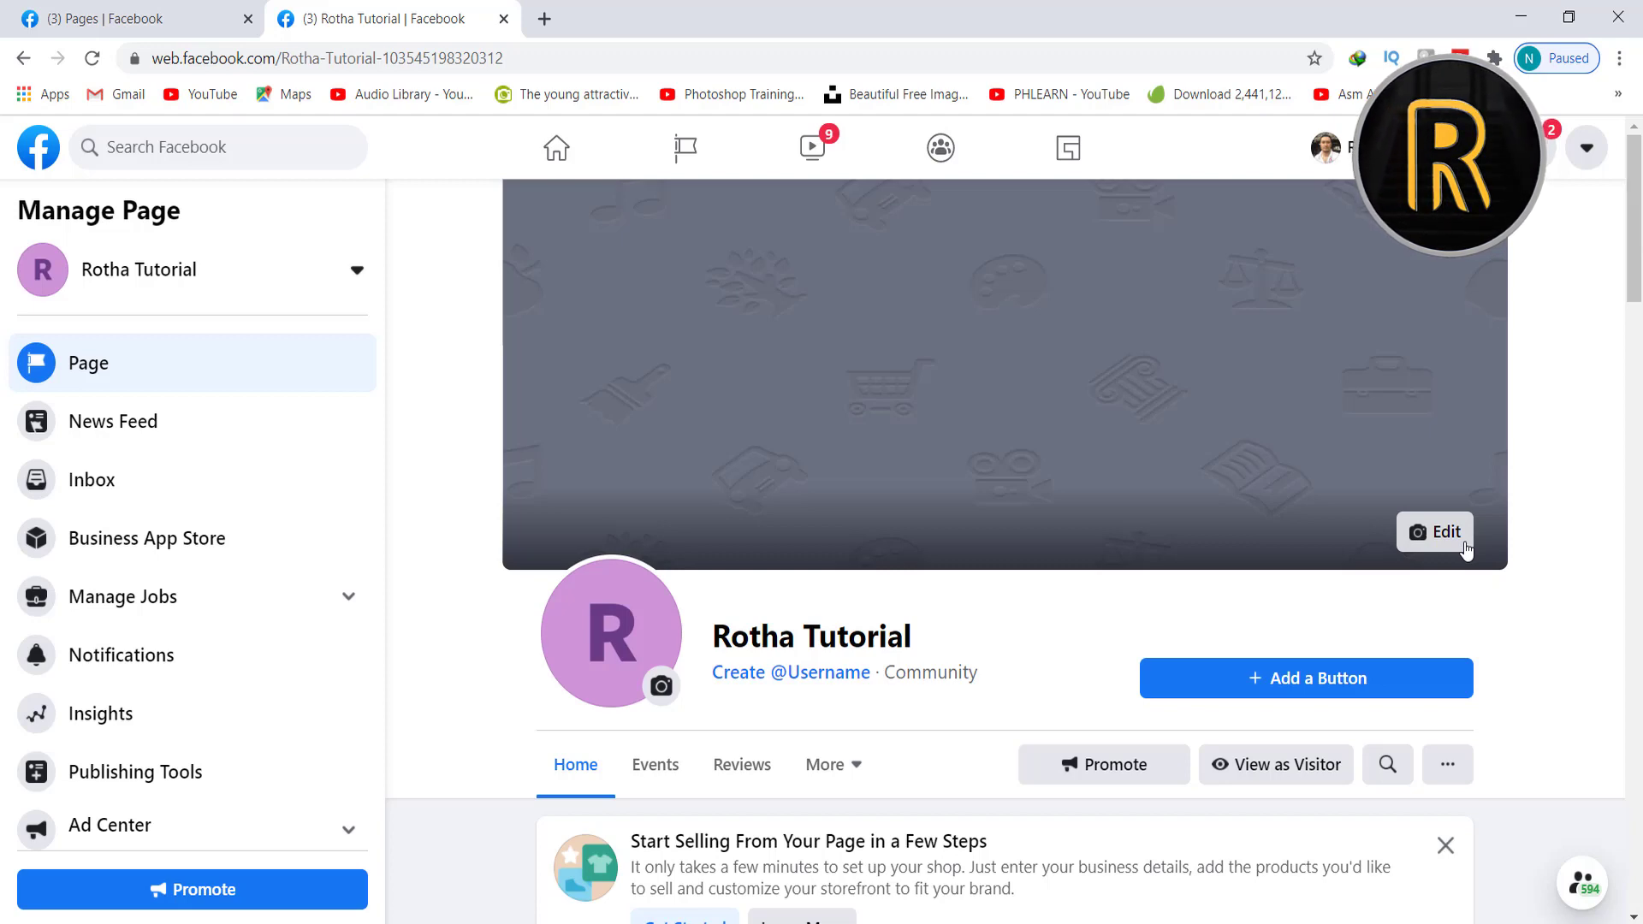
Switch to the Notepad note, check the width and height given for the Facebook cover, and return to the page
{"action": "key", "text": "alt+Tab"}
{"action": "left_click_drag", "start_coordinate": [539, 133], "coordinate": [693, 86]}
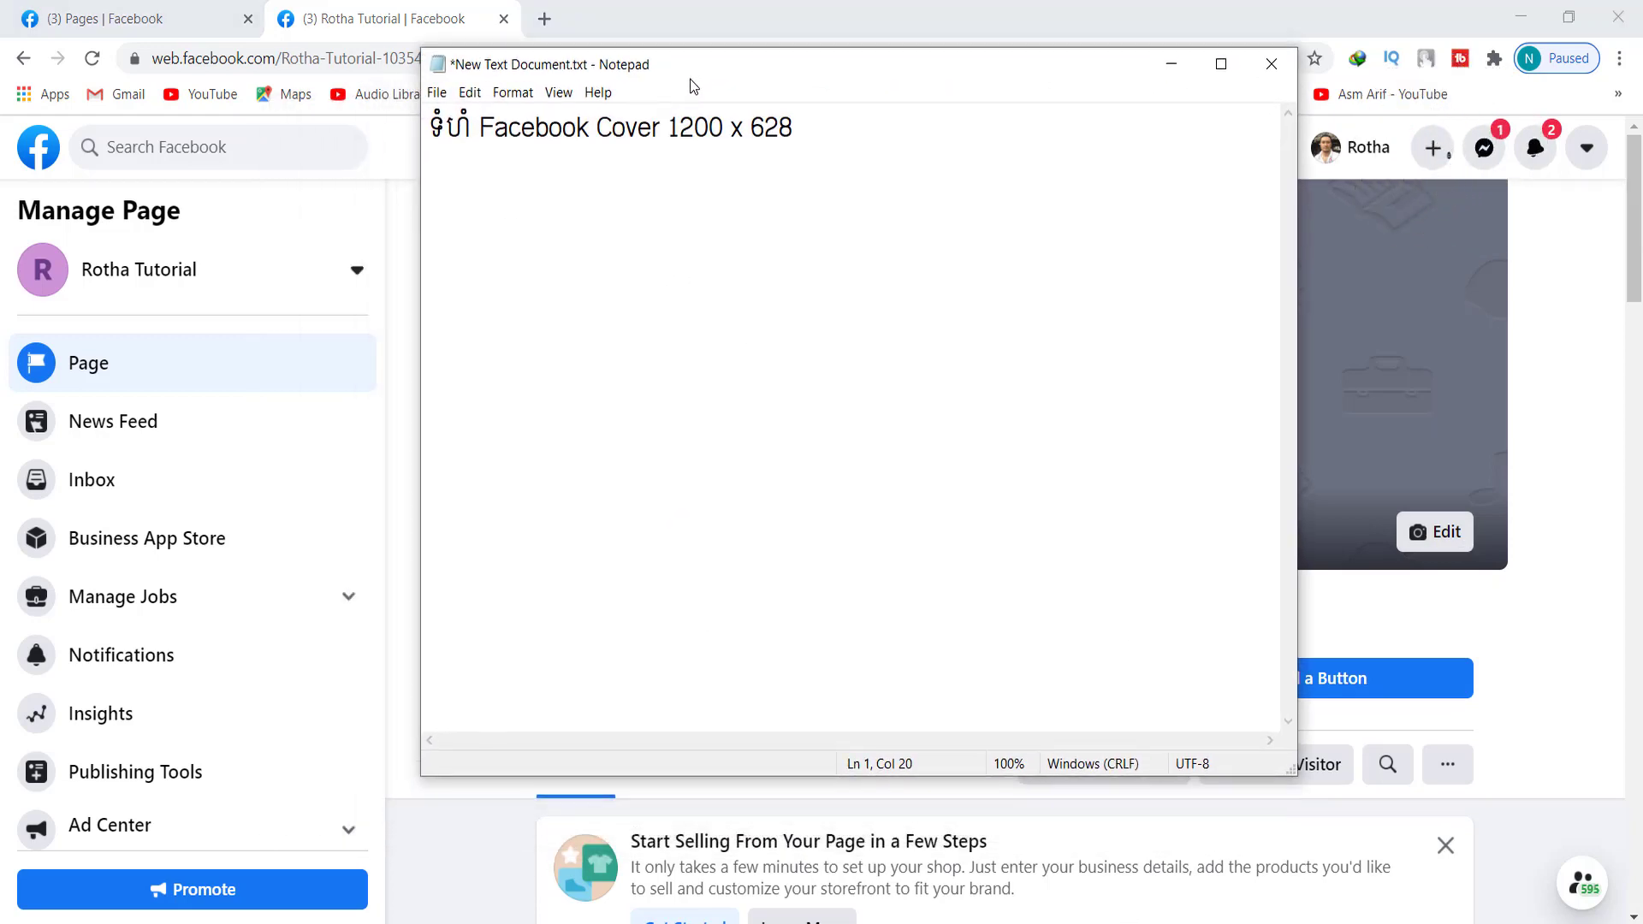
{"action": "left_click_drag", "start_coordinate": [669, 128], "coordinate": [726, 131]}
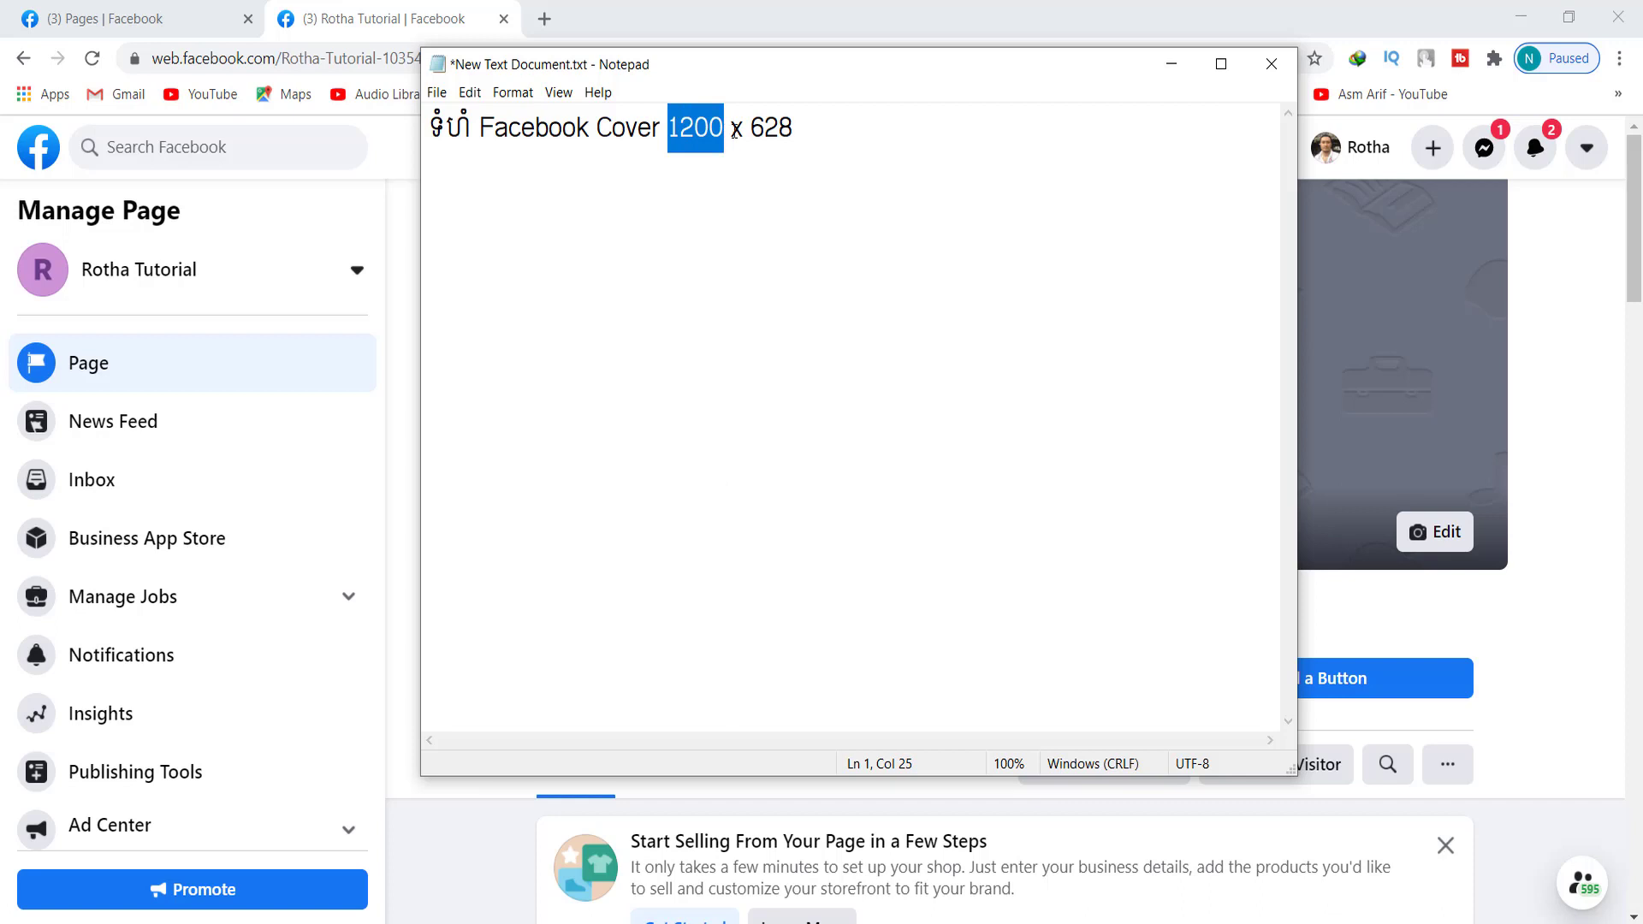
{"action": "left_click_drag", "start_coordinate": [757, 129], "coordinate": [808, 134]}
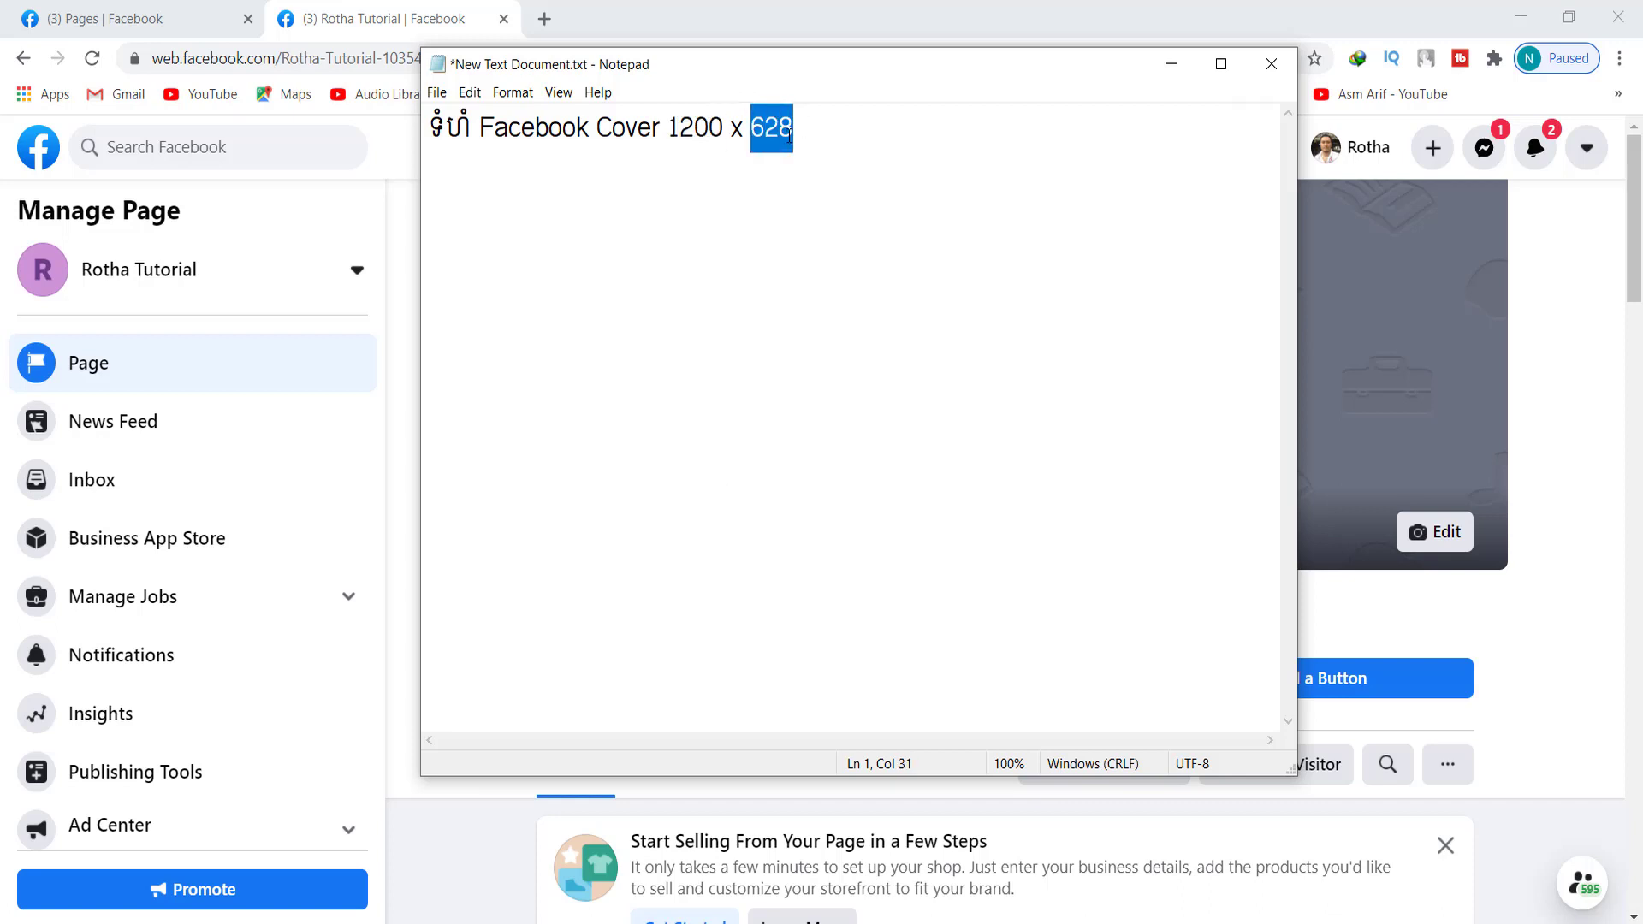
{"action": "left_click_drag", "start_coordinate": [794, 129], "coordinate": [668, 121]}
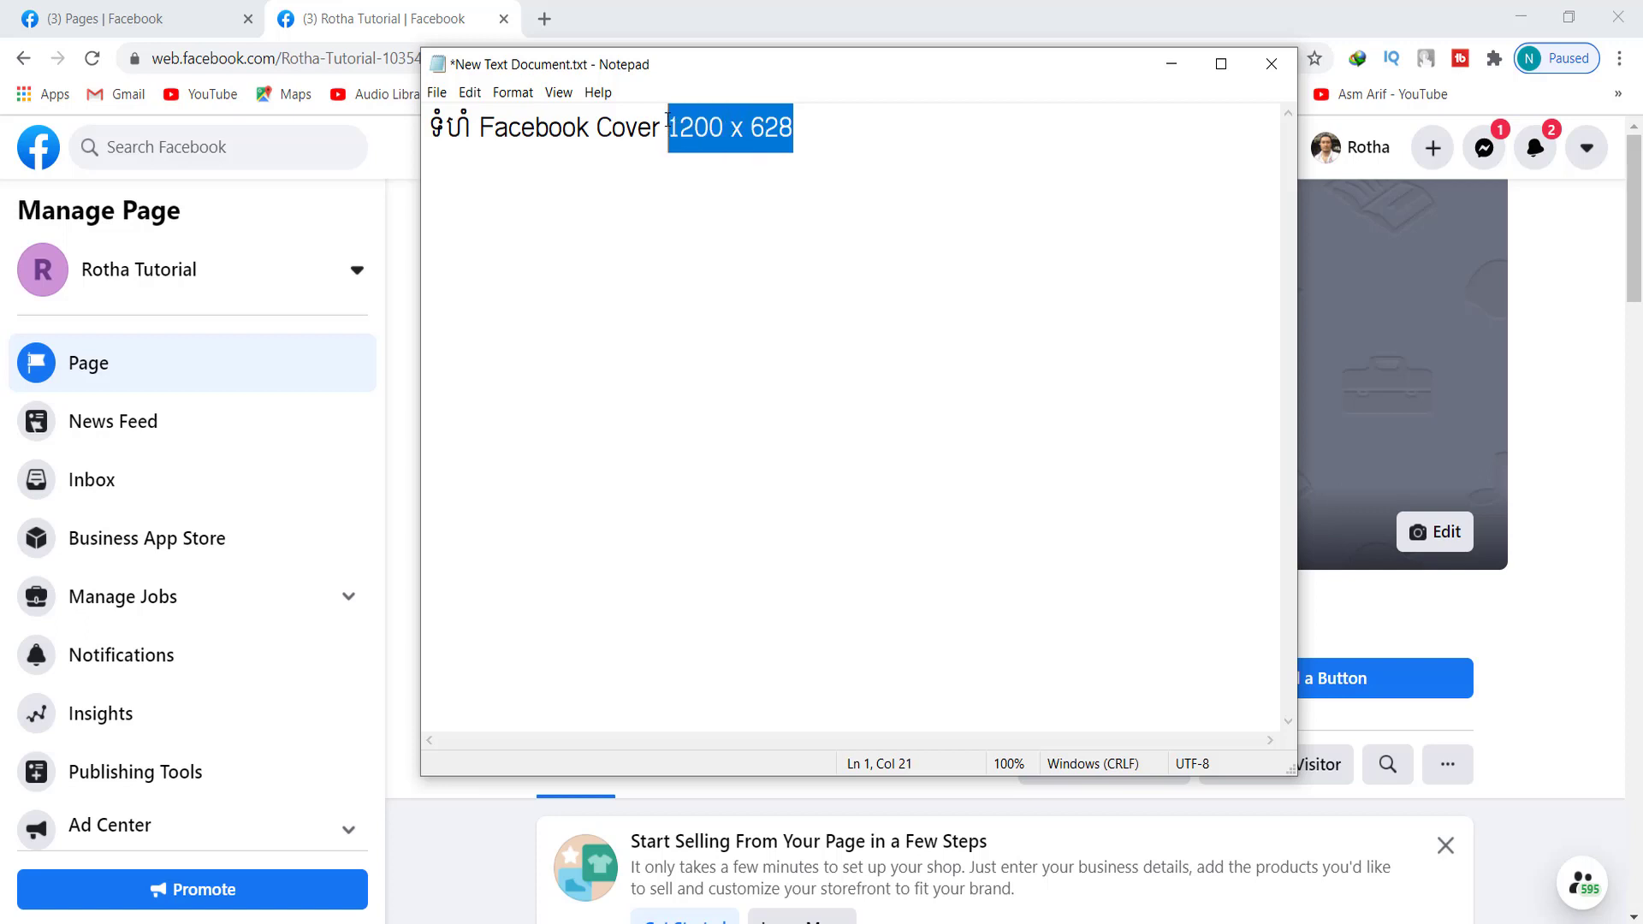
{"action": "left_click", "coordinate": [1172, 63]}
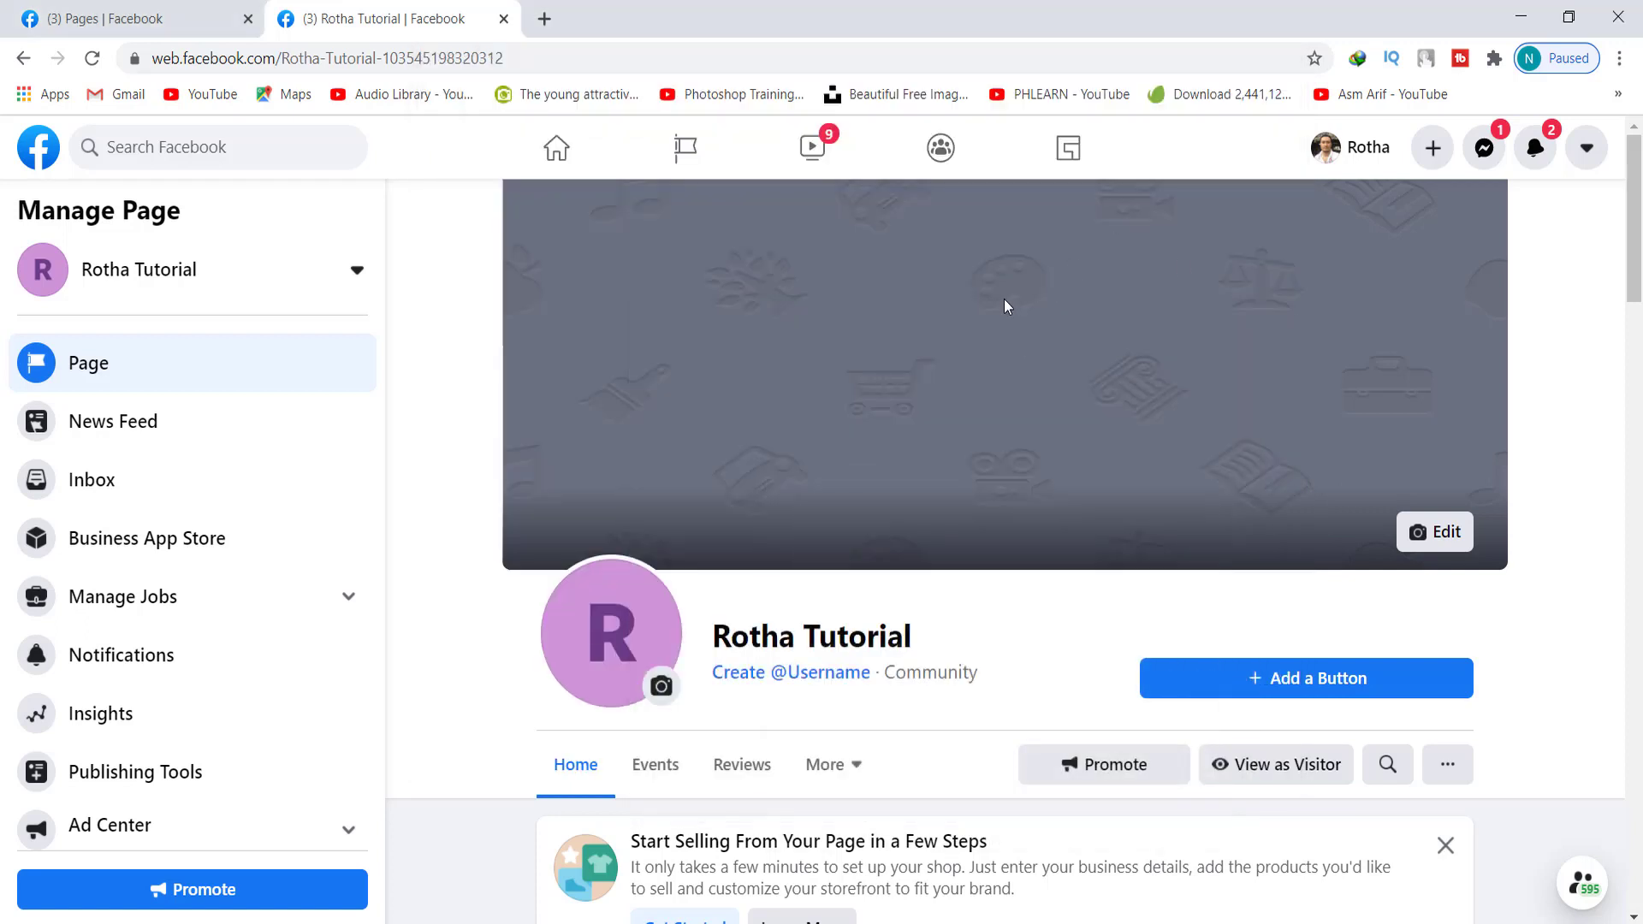
Examine the page's name, username link and category shown below the cover photo
{"action": "scroll", "coordinate": [630, 614], "scroll_direction": "down", "scroll_amount": 1}
{"action": "scroll", "coordinate": [631, 615], "scroll_direction": "down", "scroll_amount": 1}
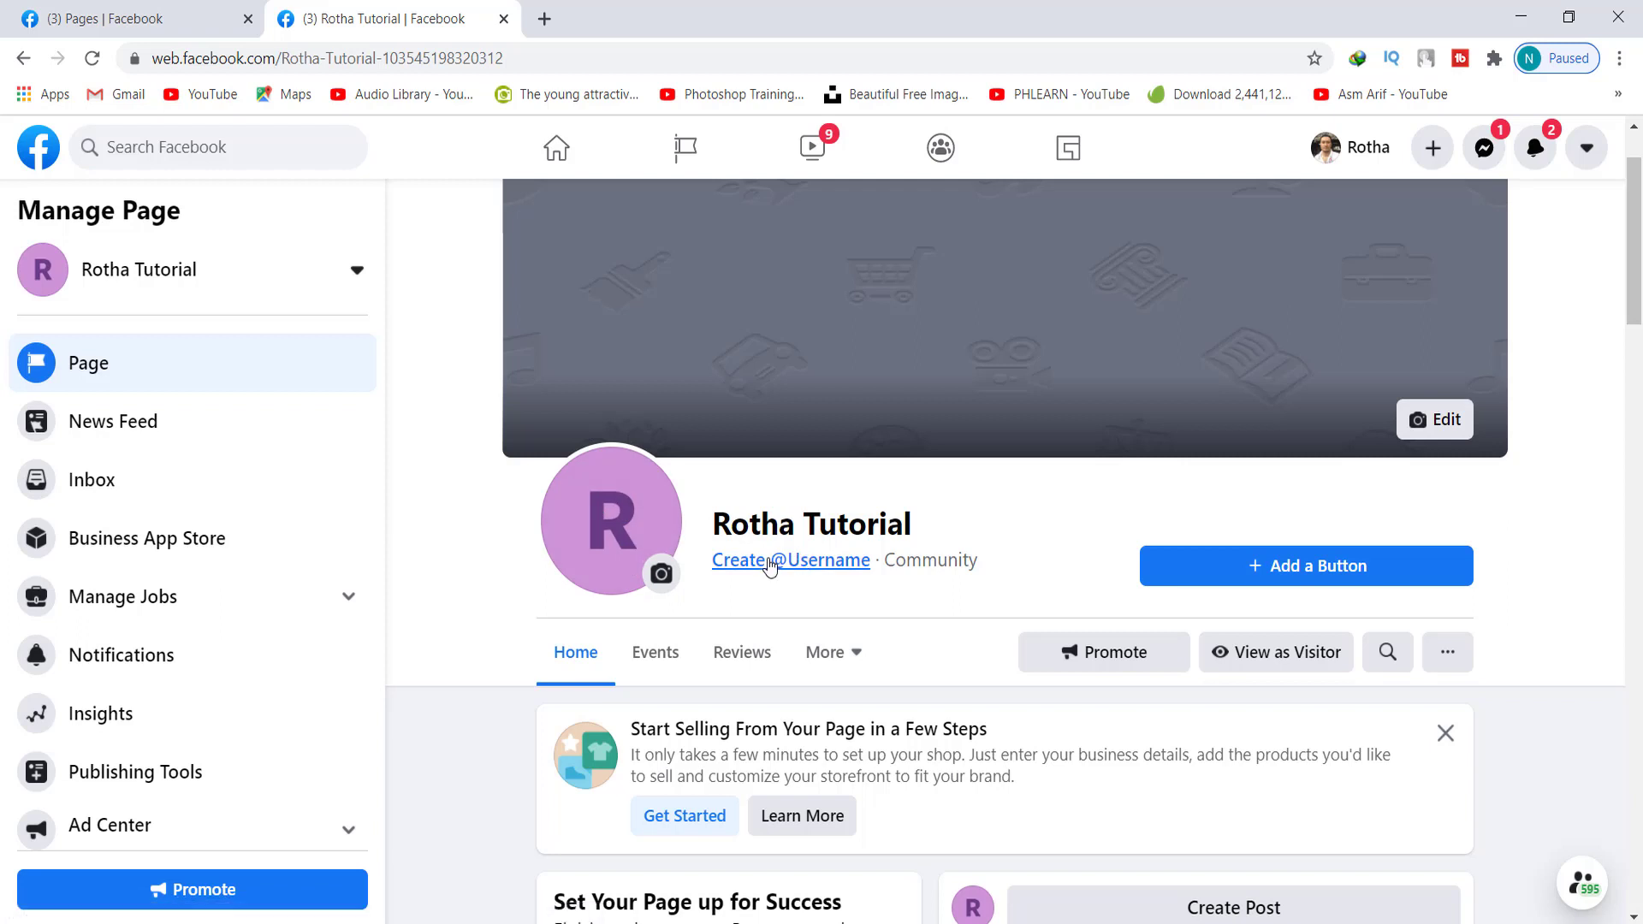
{"action": "scroll", "coordinate": [854, 579], "scroll_direction": "down", "scroll_amount": 1}
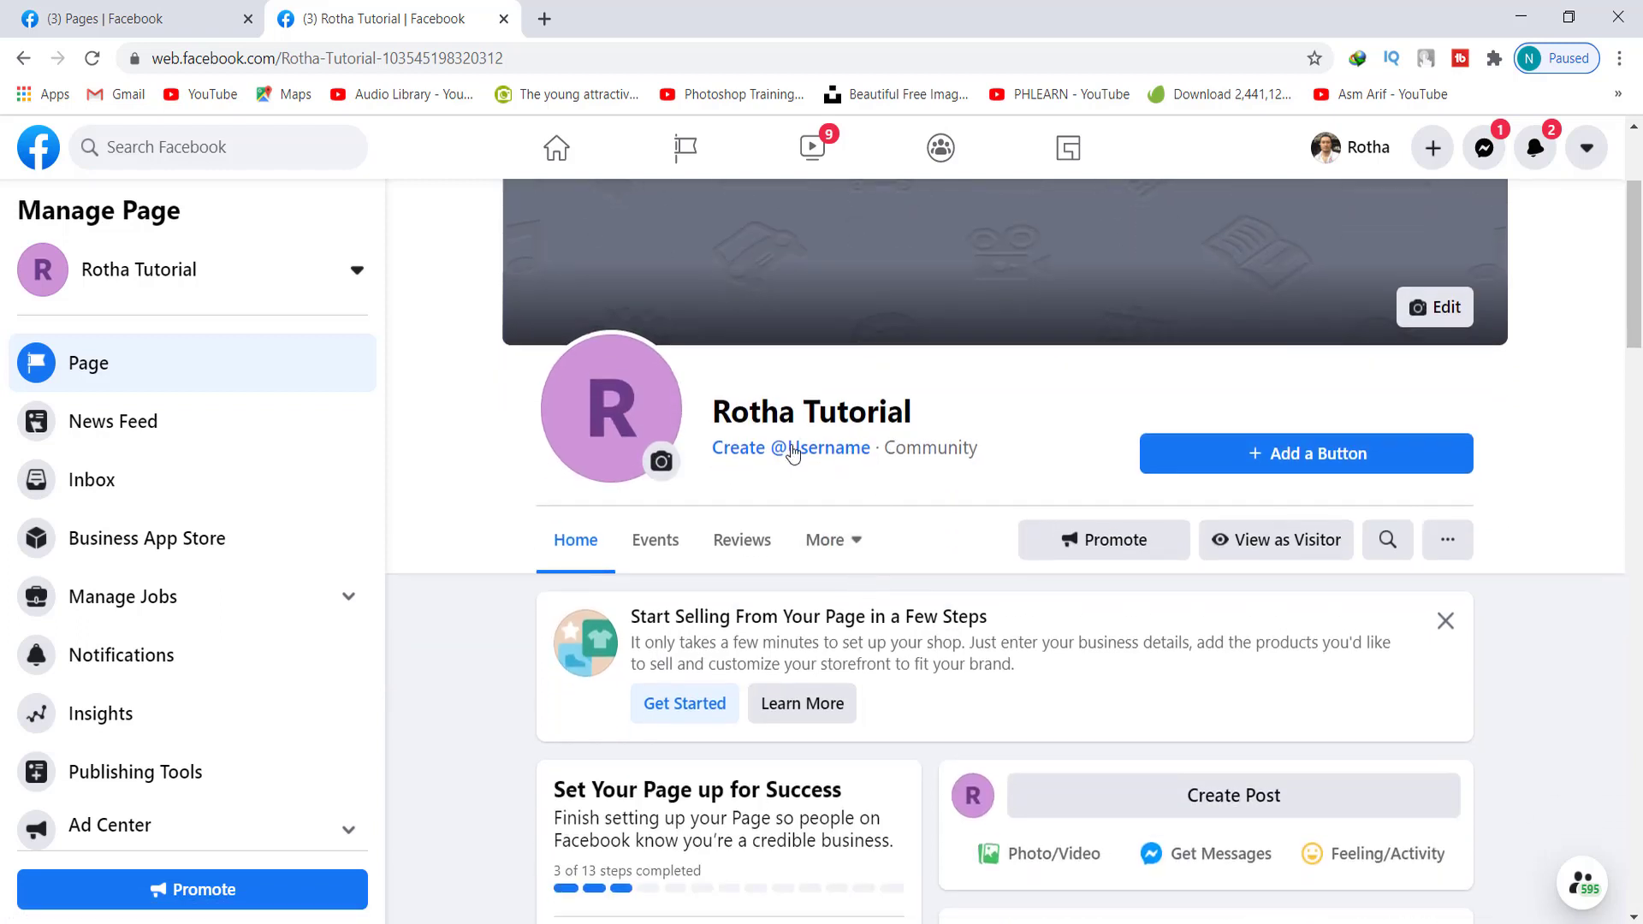
{"action": "left_click_drag", "start_coordinate": [778, 411], "coordinate": [980, 451]}
{"action": "left_click", "coordinate": [939, 485]}
{"action": "left_click", "coordinate": [1019, 459]}
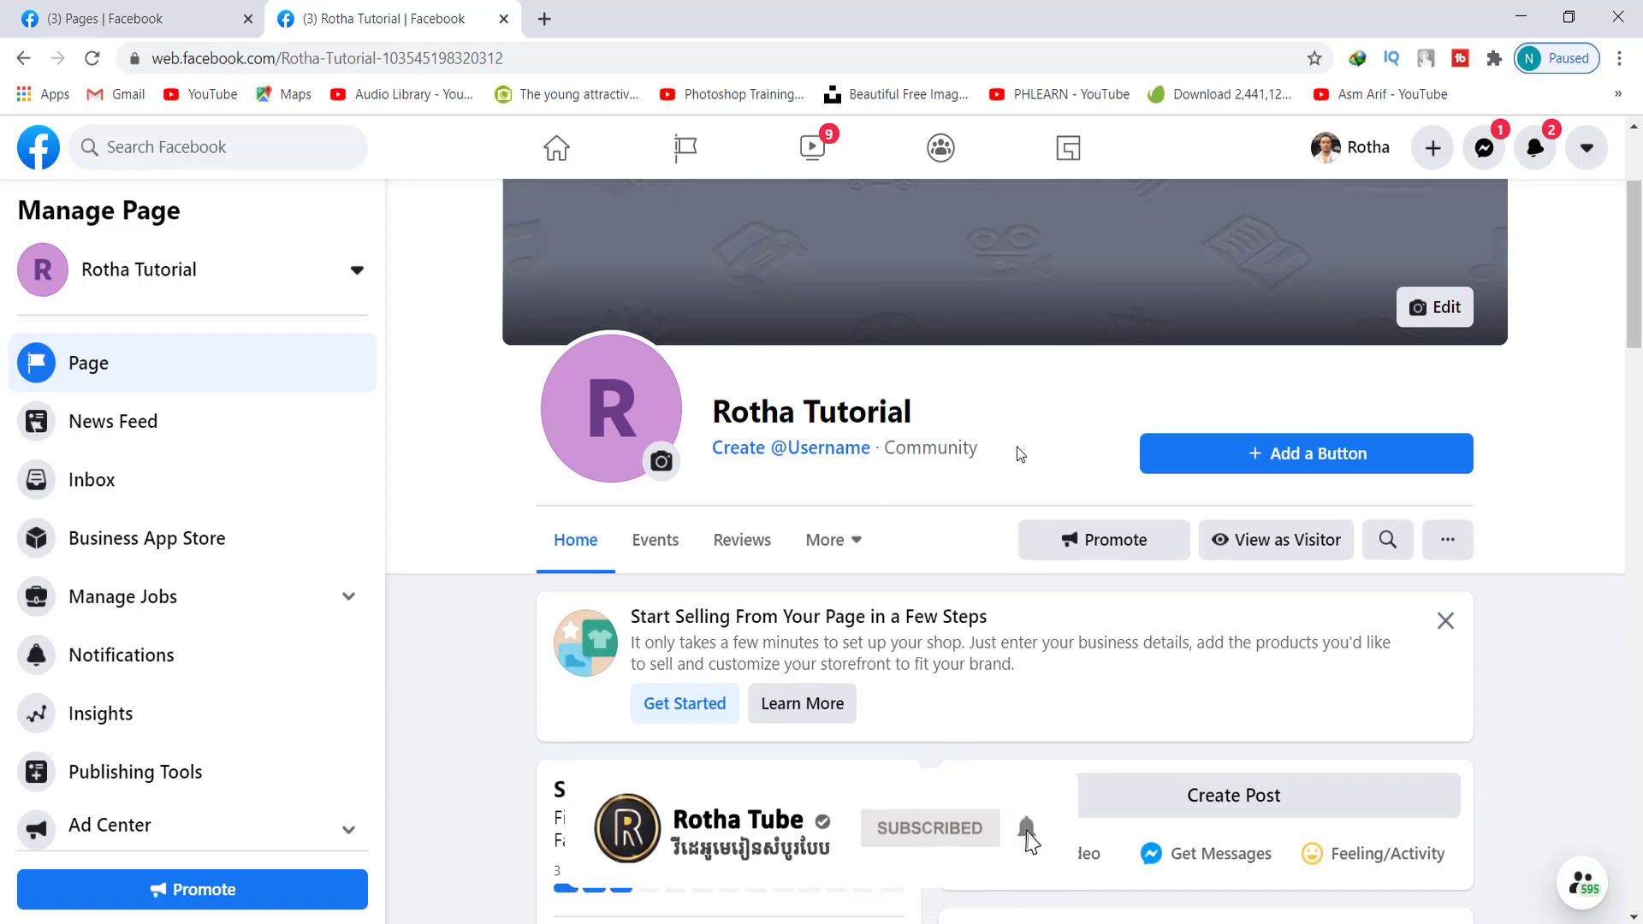
{"action": "left_click_drag", "start_coordinate": [980, 448], "coordinate": [888, 448]}
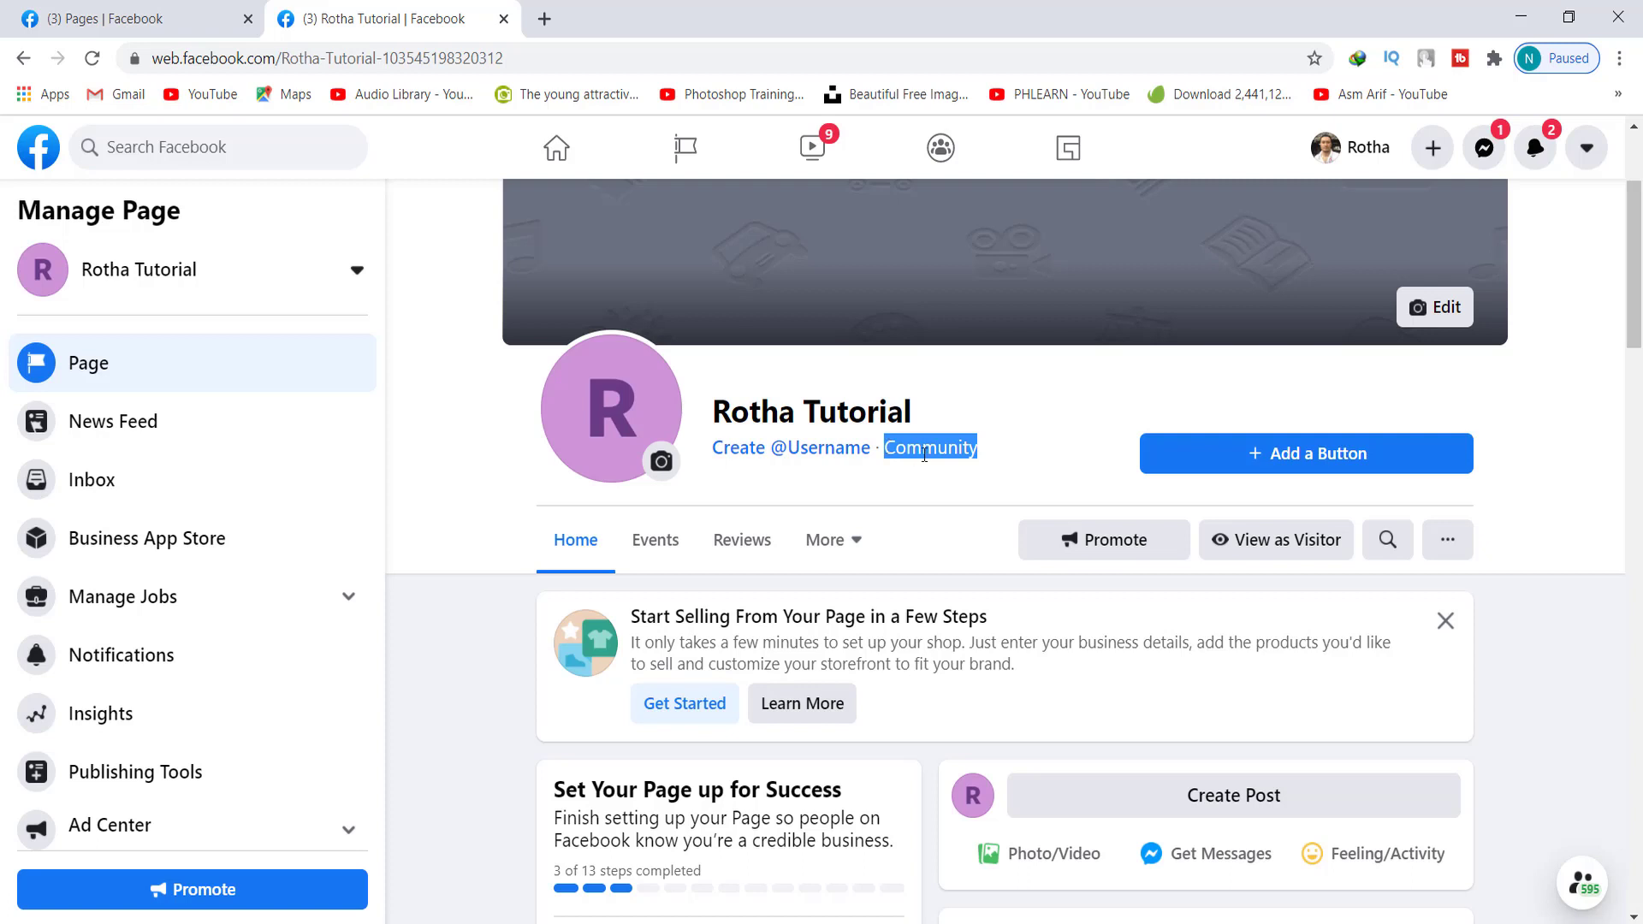
{"action": "left_click", "coordinate": [1007, 457]}
{"action": "double_click", "coordinate": [890, 446]}
{"action": "scroll", "coordinate": [886, 488], "scroll_direction": "down", "scroll_amount": 4}
{"action": "scroll", "coordinate": [1224, 505], "scroll_direction": "up", "scroll_amount": 5}
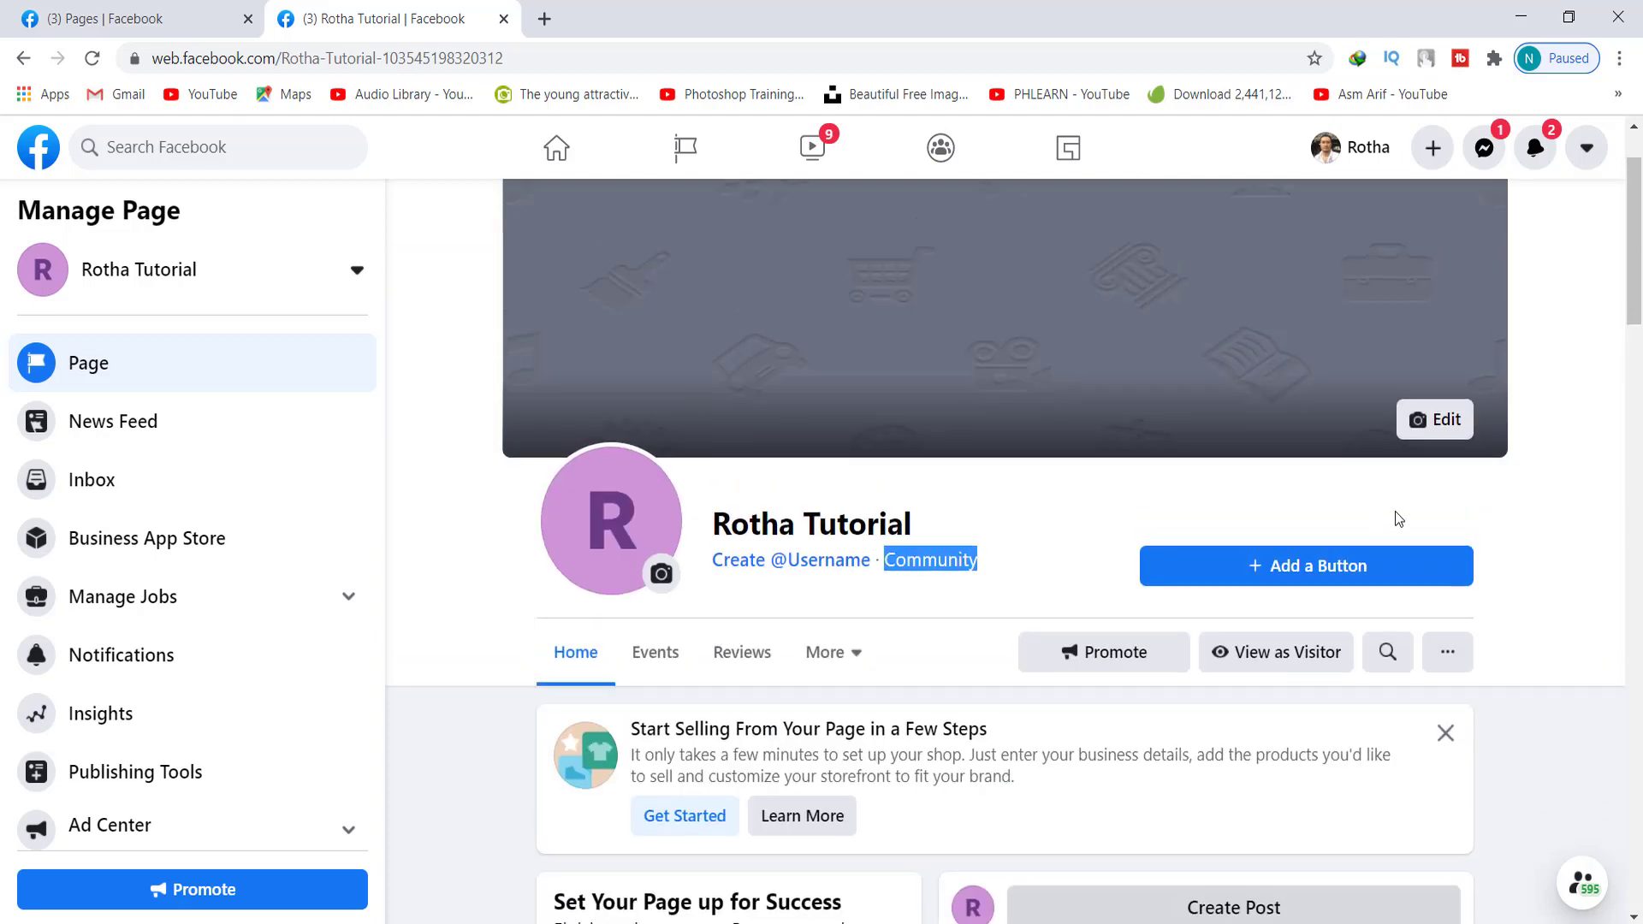
Look through the available visitor actions and add a Send Message button to the page
{"action": "left_click", "coordinate": [1327, 568]}
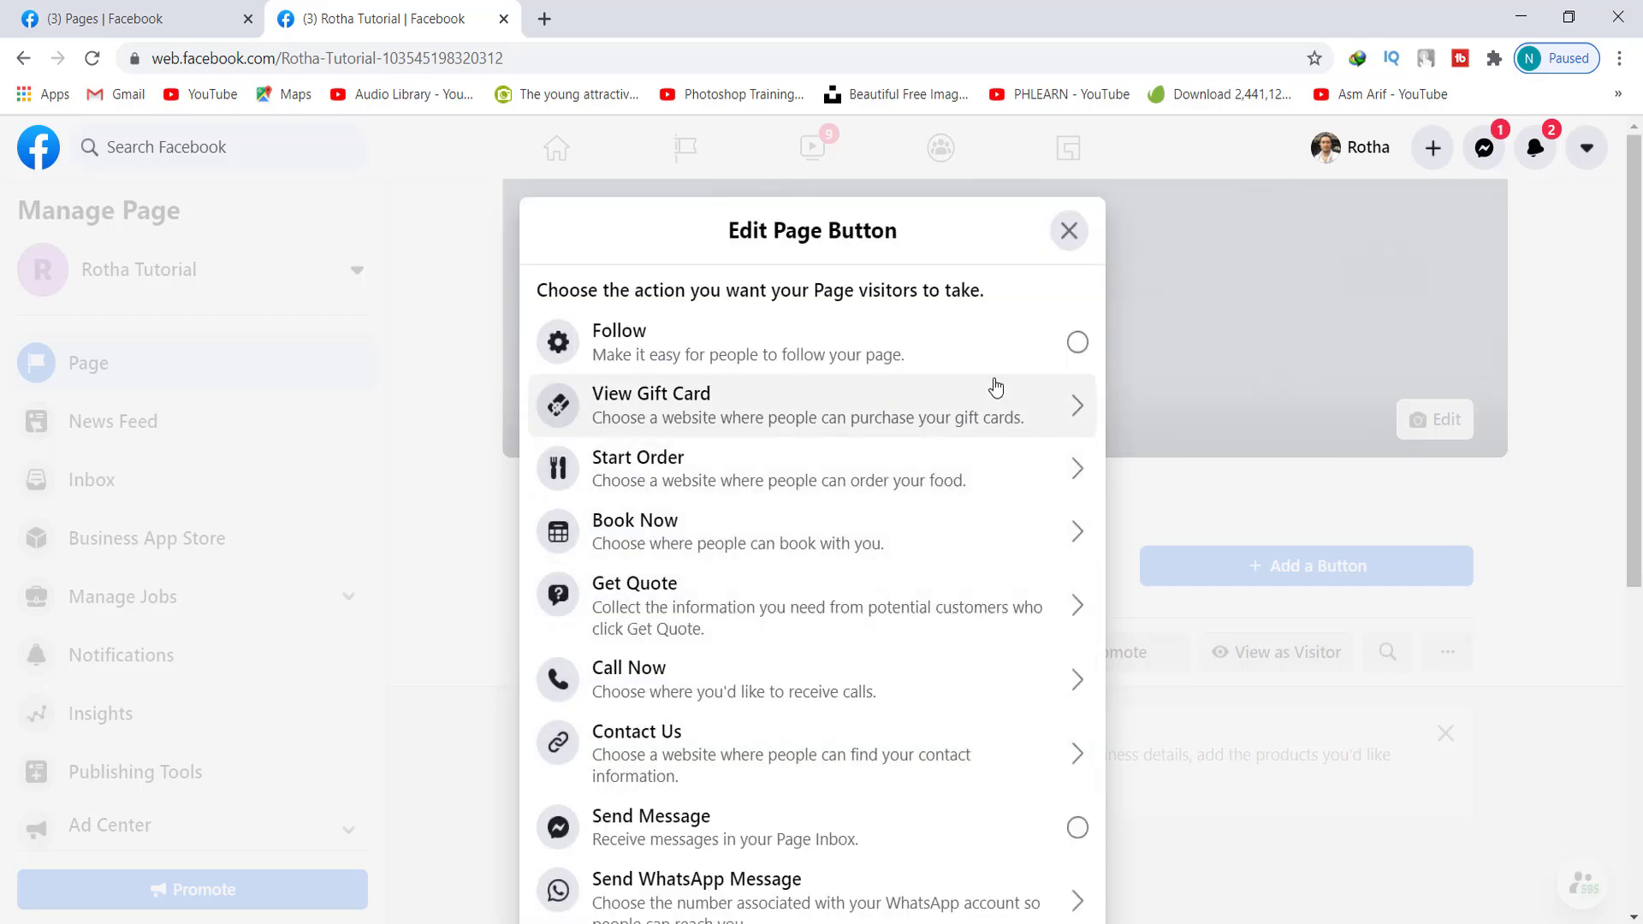
{"action": "scroll", "coordinate": [796, 413], "scroll_direction": "down", "scroll_amount": 1}
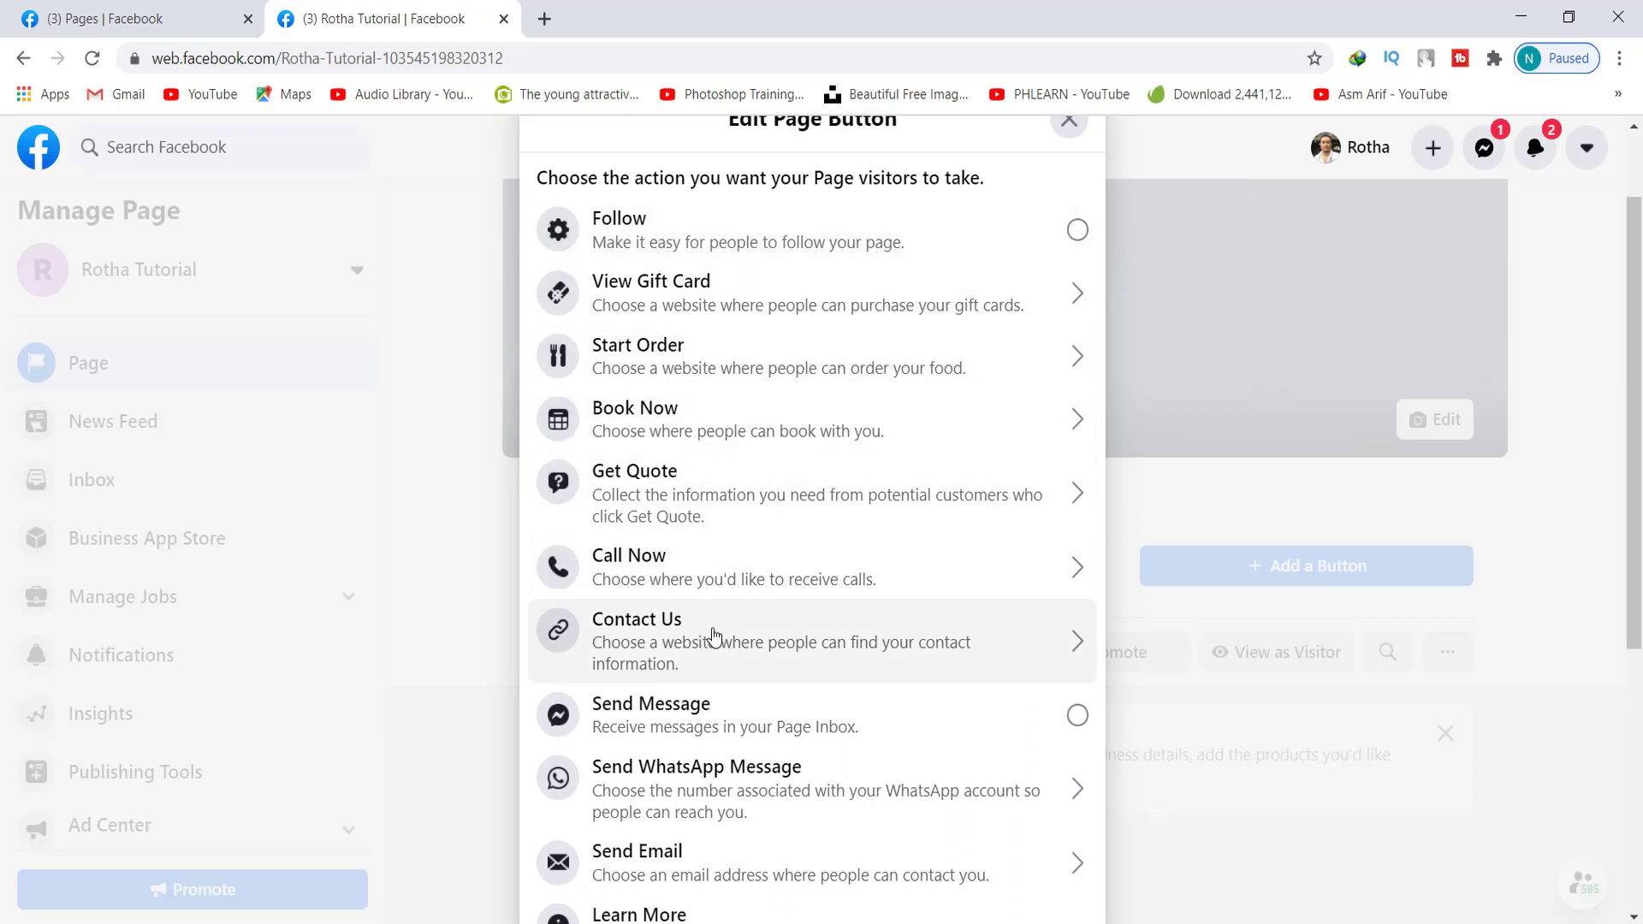
{"action": "scroll", "coordinate": [715, 634], "scroll_direction": "down", "scroll_amount": 1}
{"action": "scroll", "coordinate": [719, 624], "scroll_direction": "down", "scroll_amount": 1}
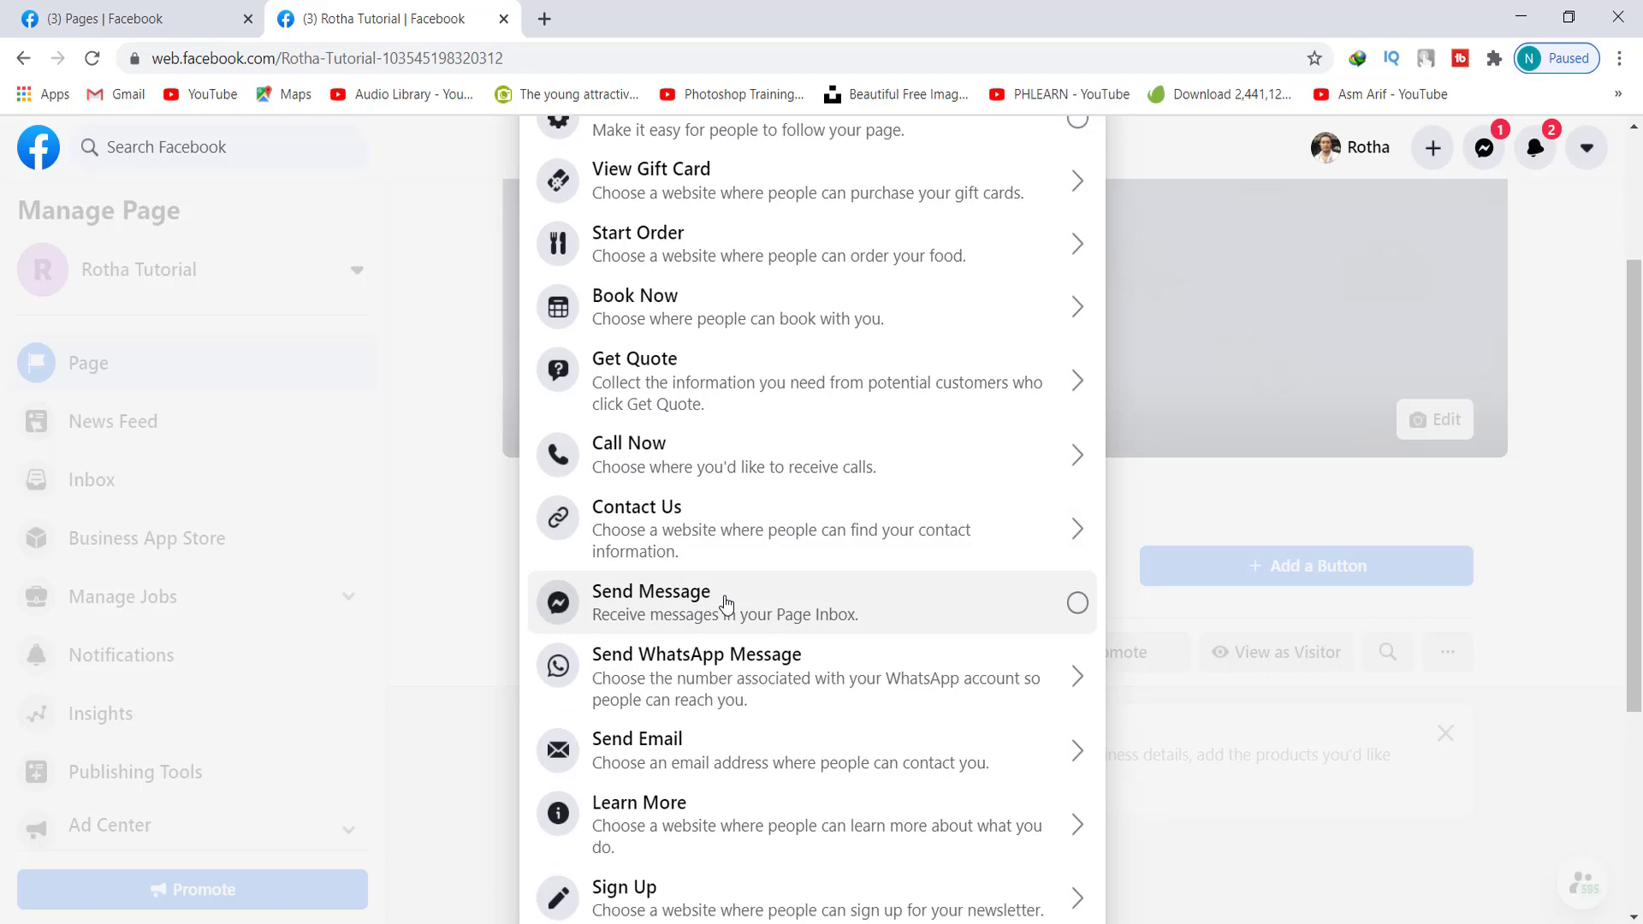
{"action": "scroll", "coordinate": [726, 605], "scroll_direction": "down", "scroll_amount": 1}
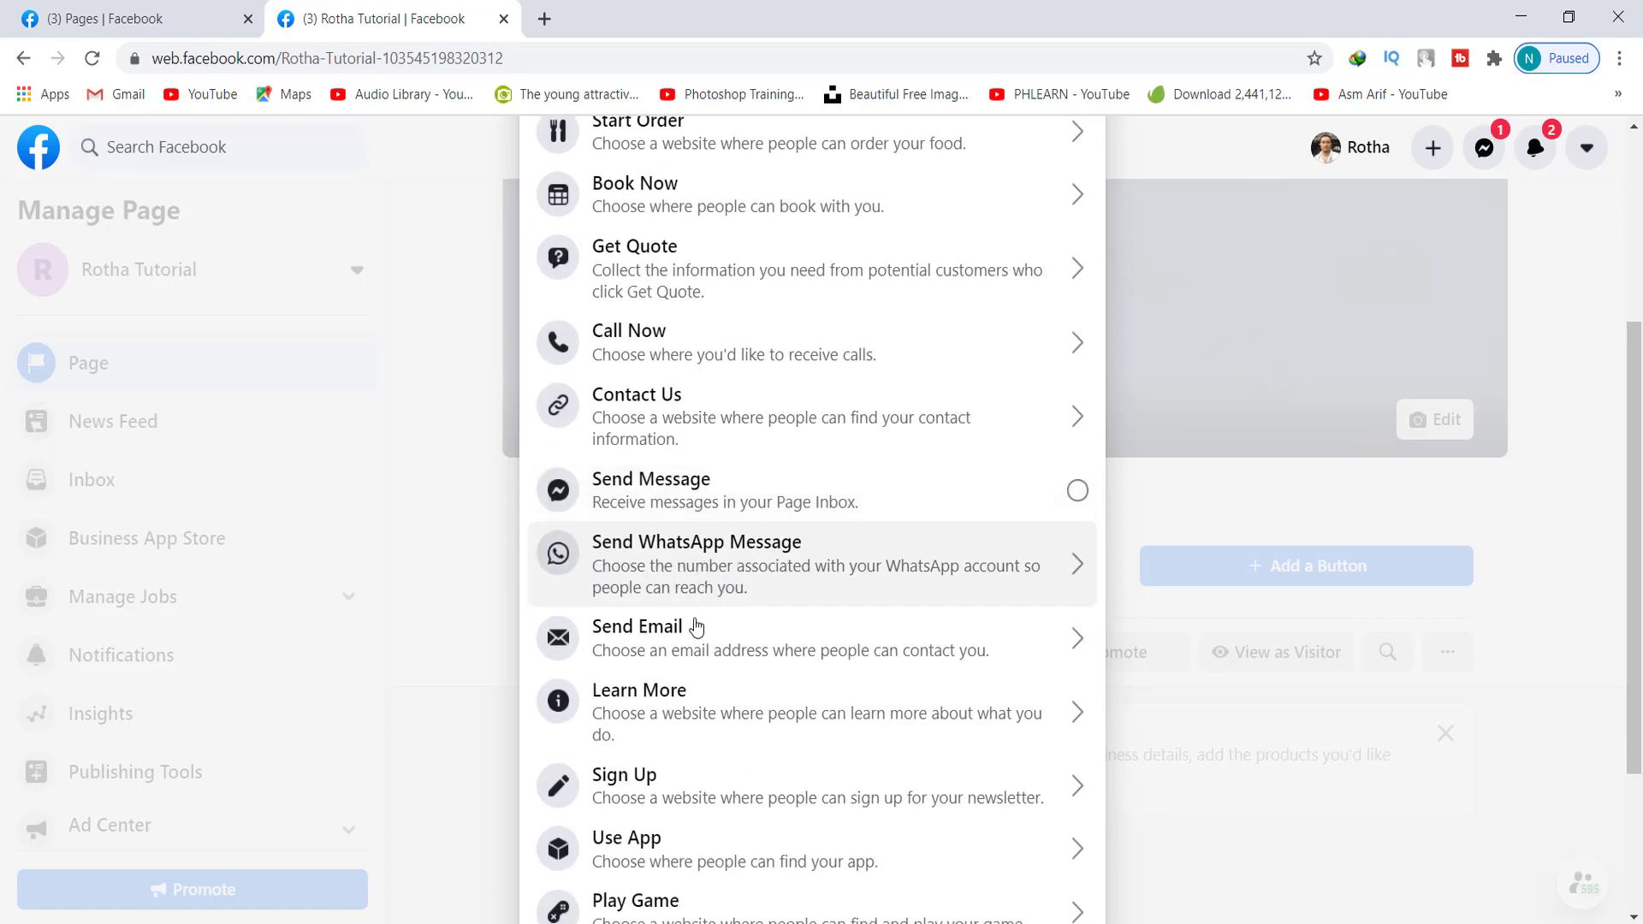
{"action": "scroll", "coordinate": [715, 630], "scroll_direction": "down", "scroll_amount": 3}
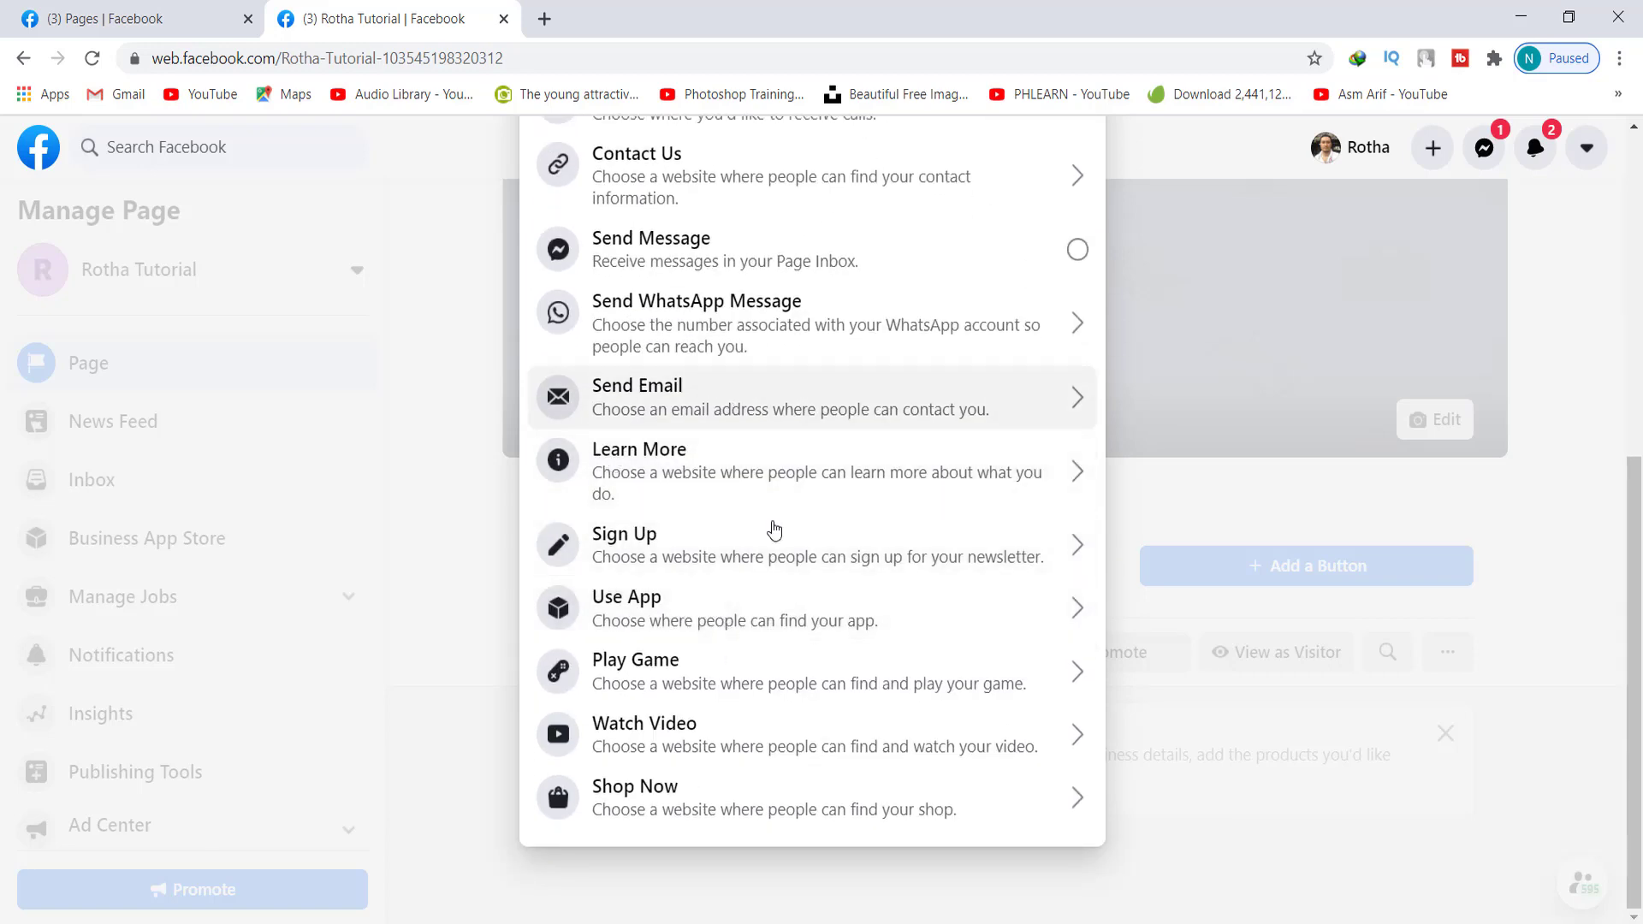
{"action": "scroll", "coordinate": [730, 462], "scroll_direction": "up", "scroll_amount": 5}
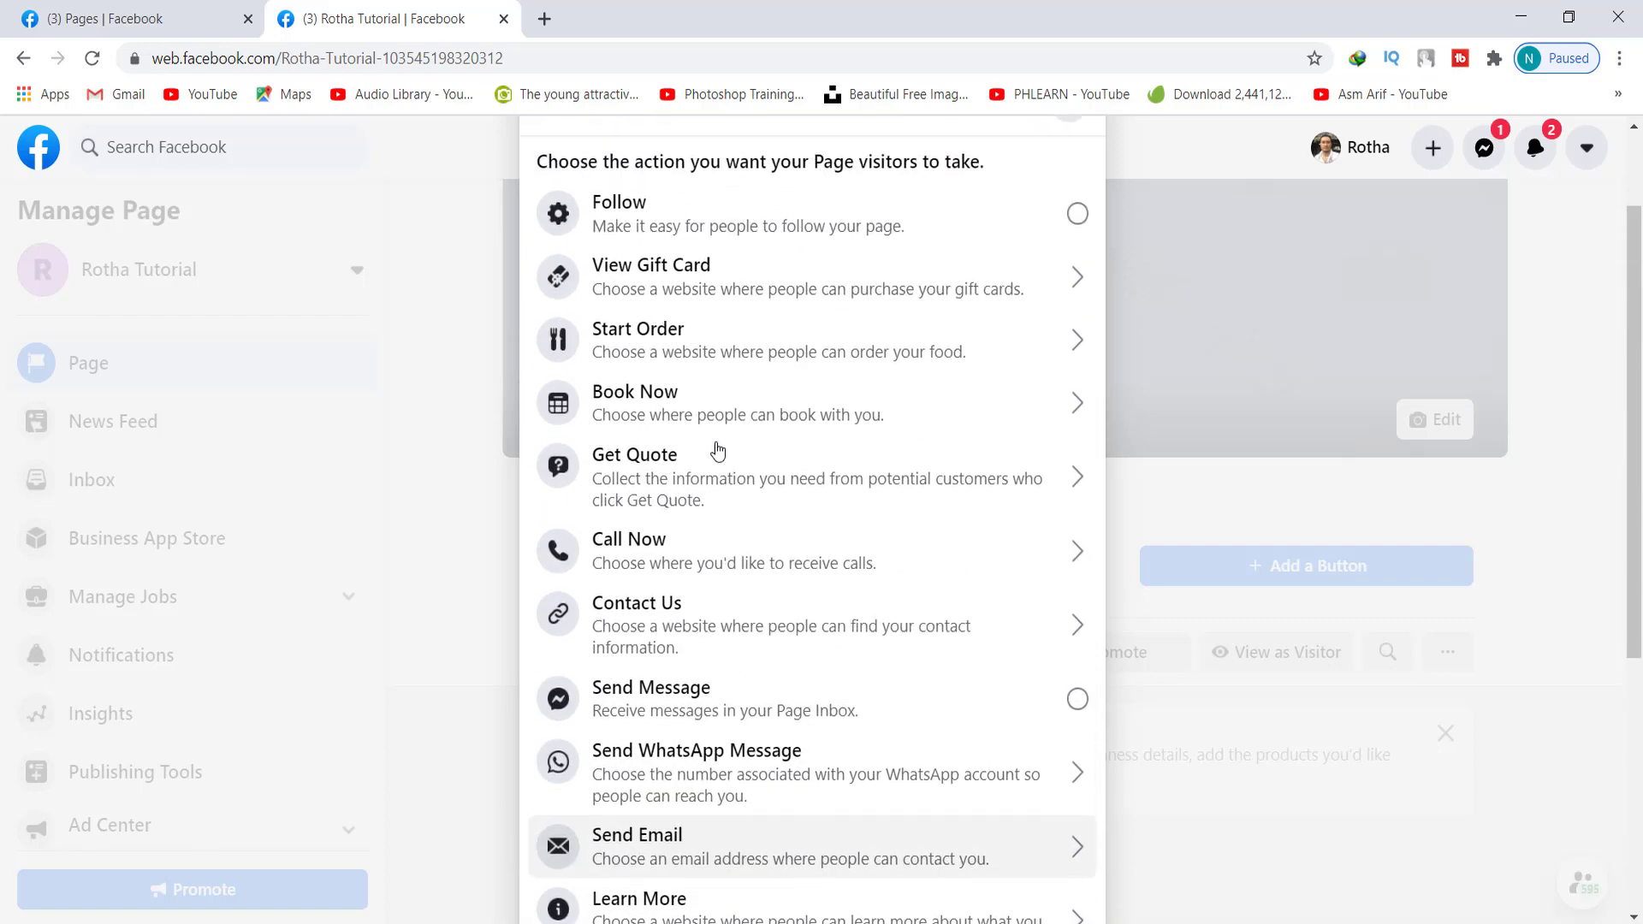
{"action": "scroll", "coordinate": [722, 458], "scroll_direction": "up", "scroll_amount": 2}
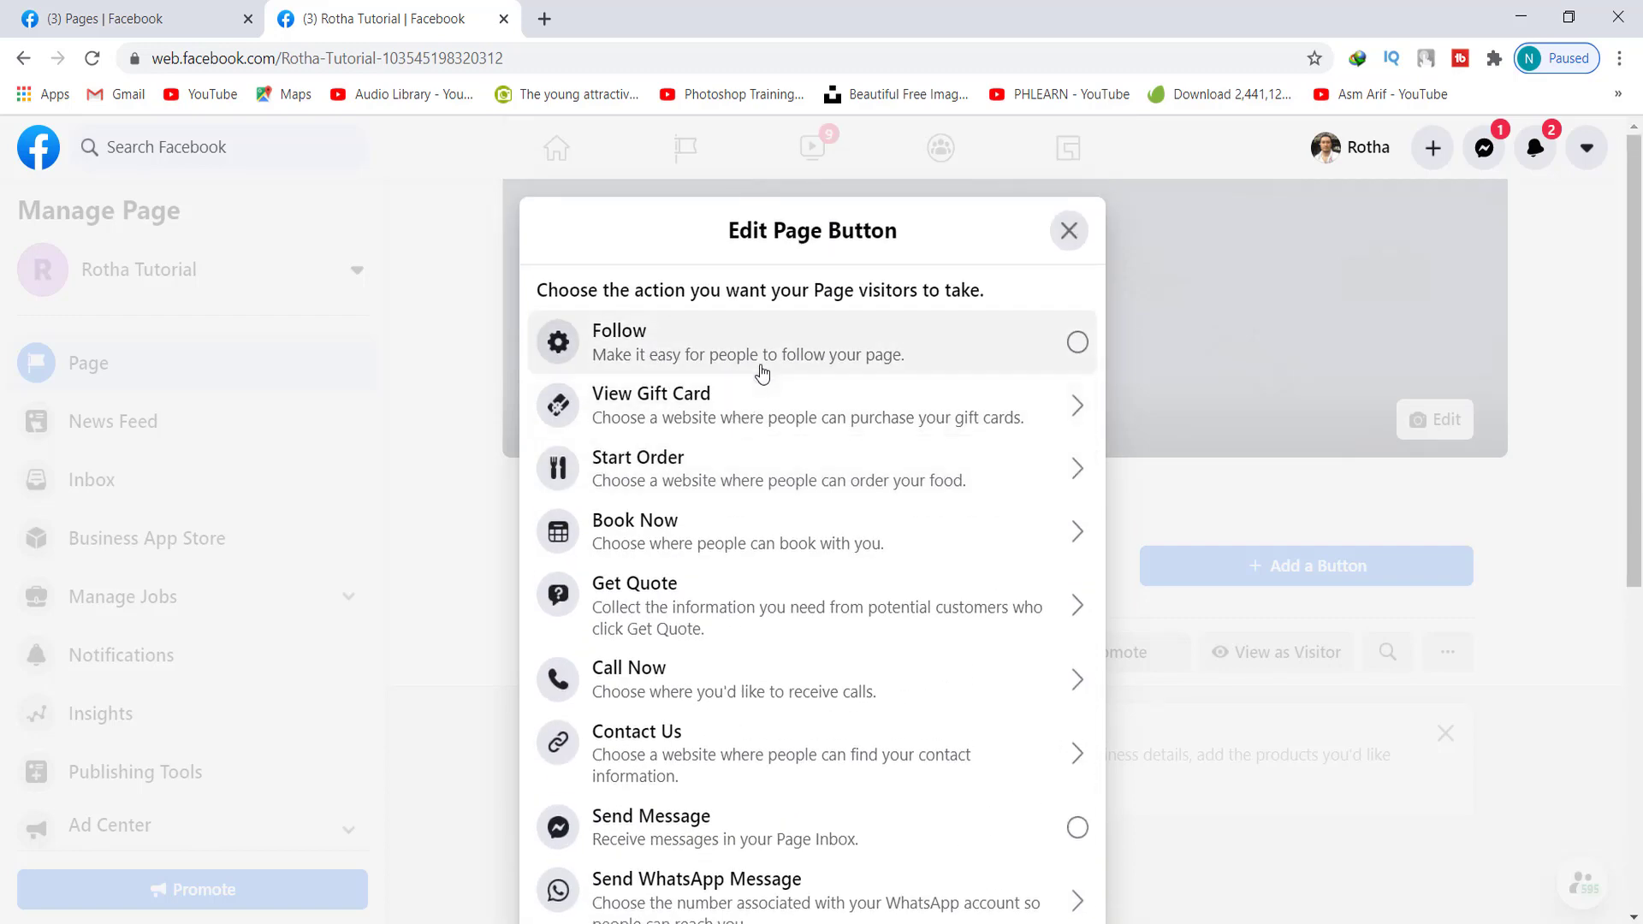
{"action": "scroll", "coordinate": [762, 374], "scroll_direction": "down", "scroll_amount": 4}
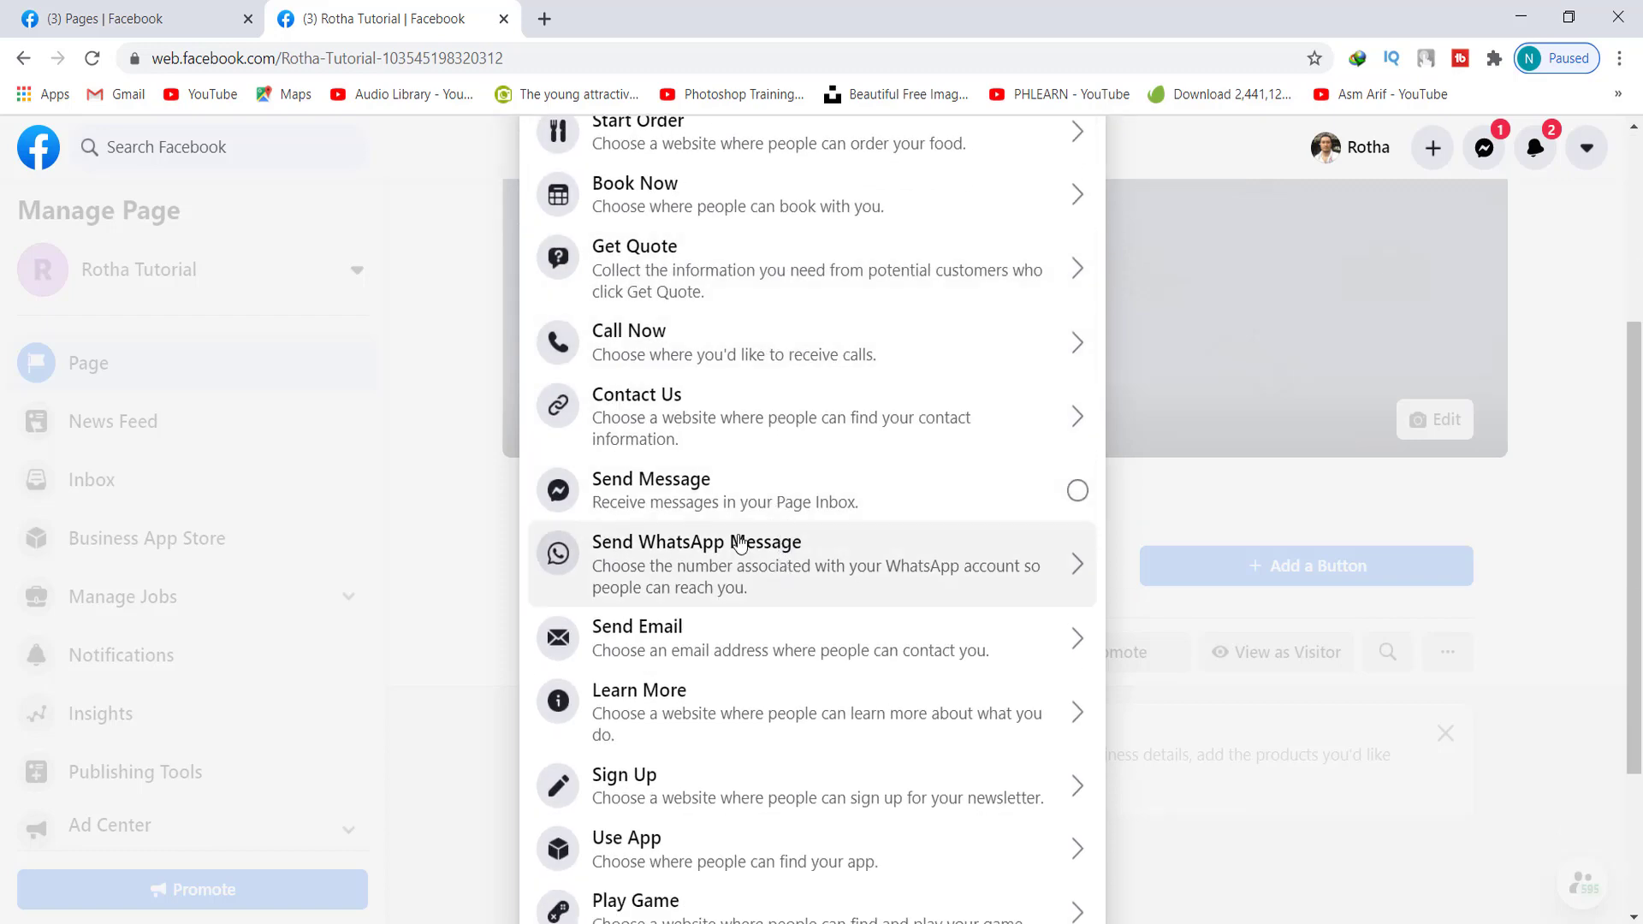
{"action": "left_click", "coordinate": [1077, 495]}
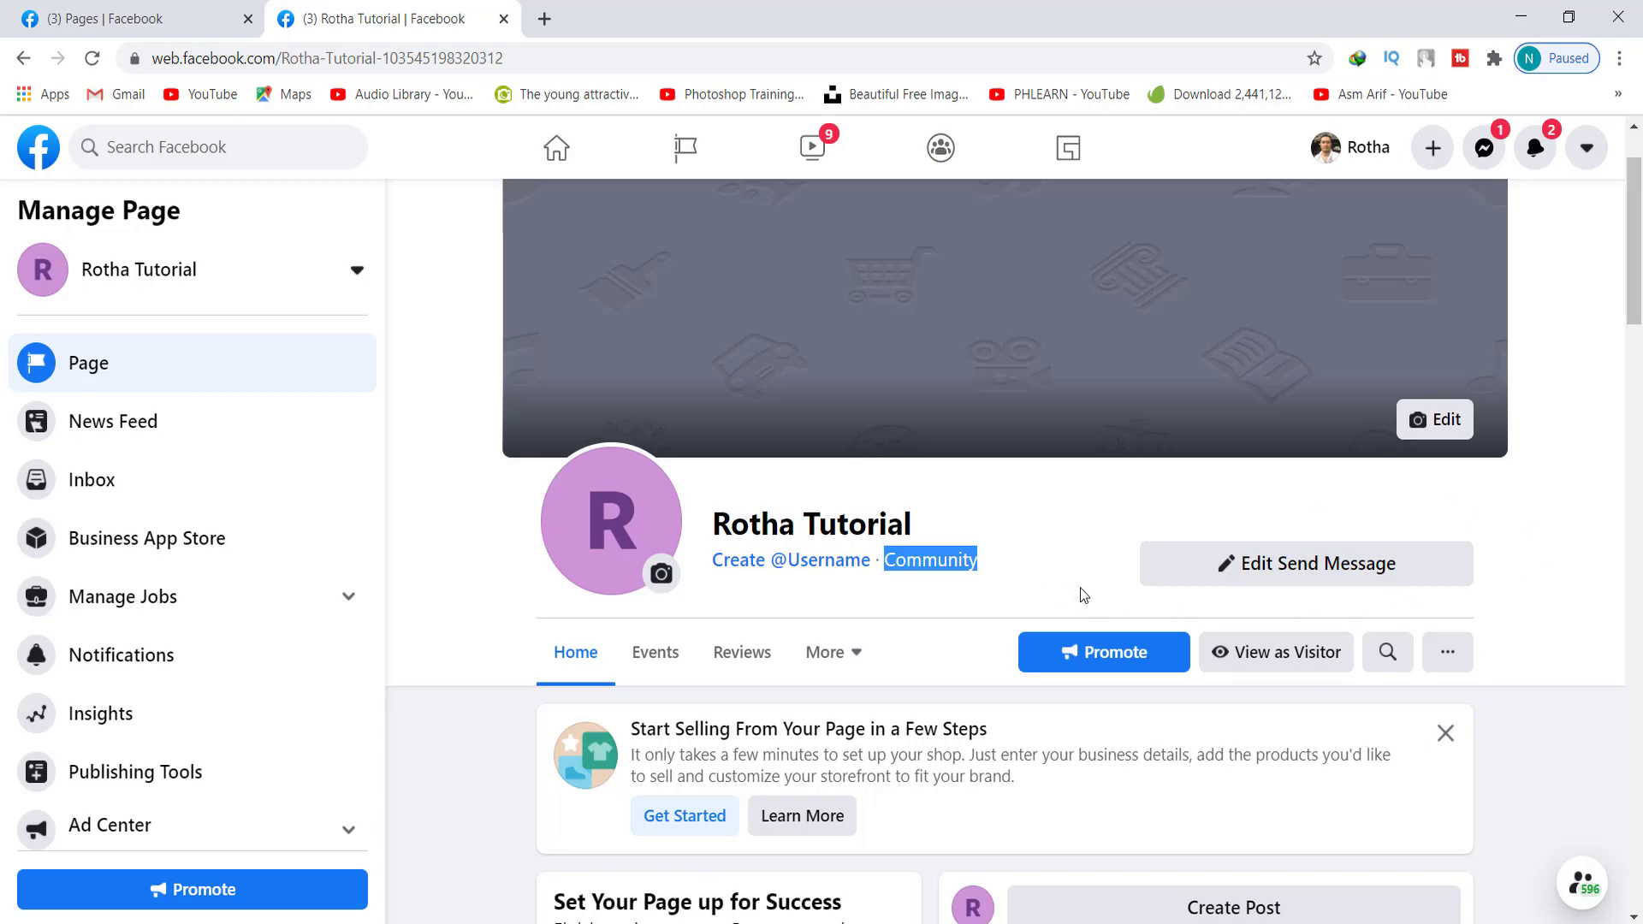
Examine the page's About section, including its description, follower information, contact fields and category
{"action": "scroll", "coordinate": [1083, 595], "scroll_direction": "down", "scroll_amount": 8}
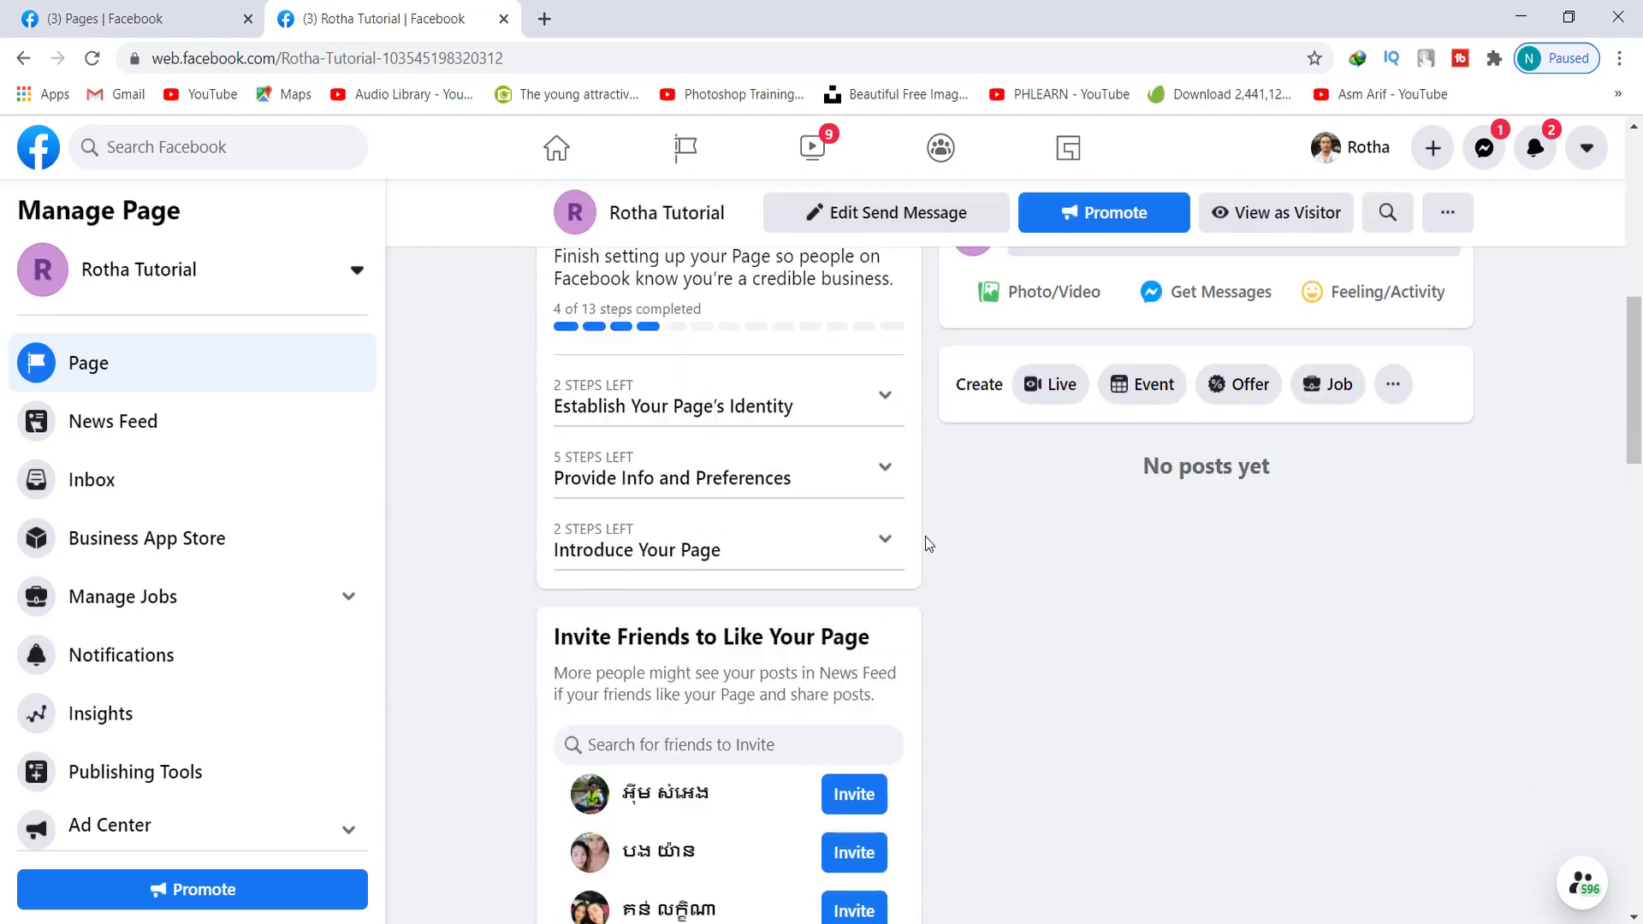
{"action": "scroll", "coordinate": [927, 546], "scroll_direction": "down", "scroll_amount": 13}
{"action": "scroll", "coordinate": [948, 530], "scroll_direction": "down", "scroll_amount": 8}
{"action": "scroll", "coordinate": [953, 525], "scroll_direction": "up", "scroll_amount": 1}
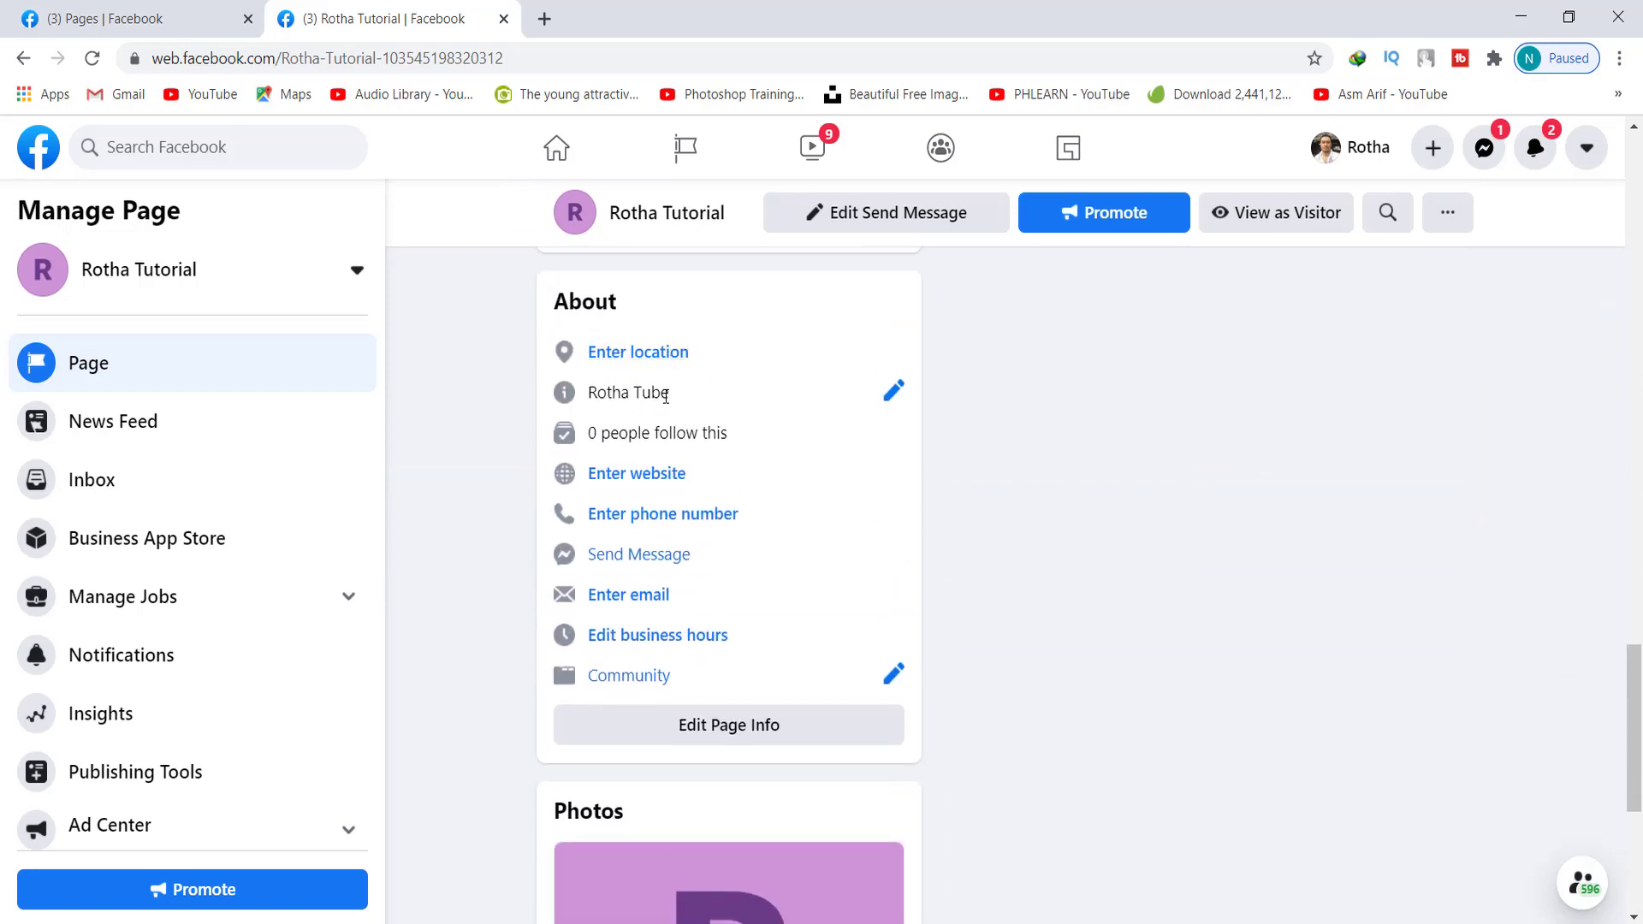
{"action": "left_click_drag", "start_coordinate": [729, 440], "coordinate": [633, 439]}
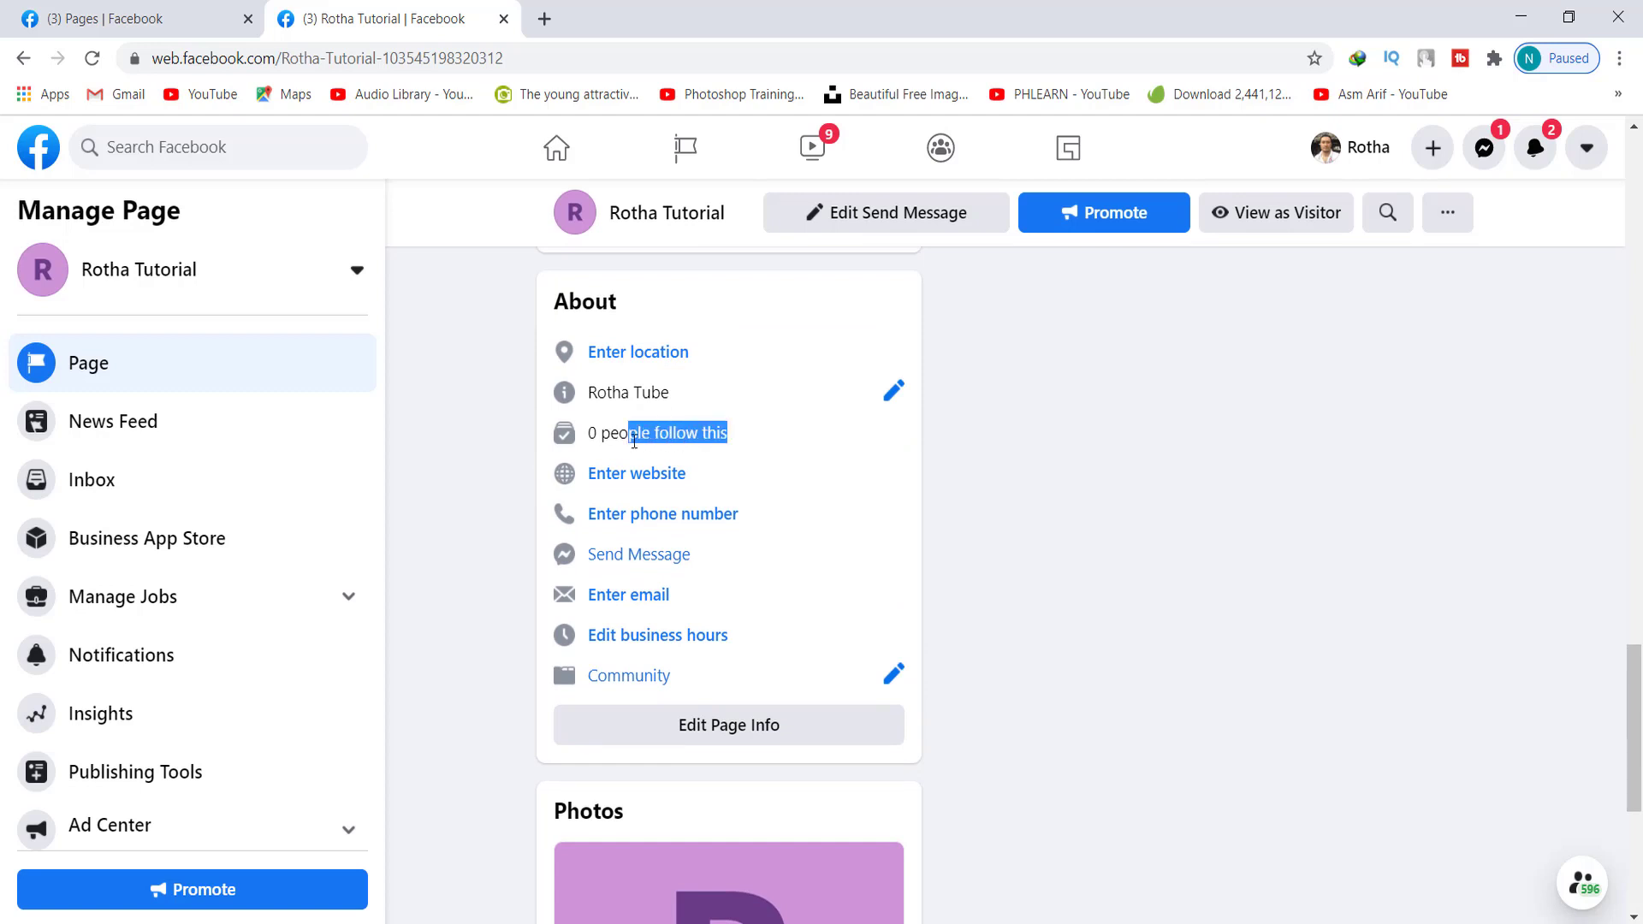
{"action": "left_click", "coordinate": [644, 438]}
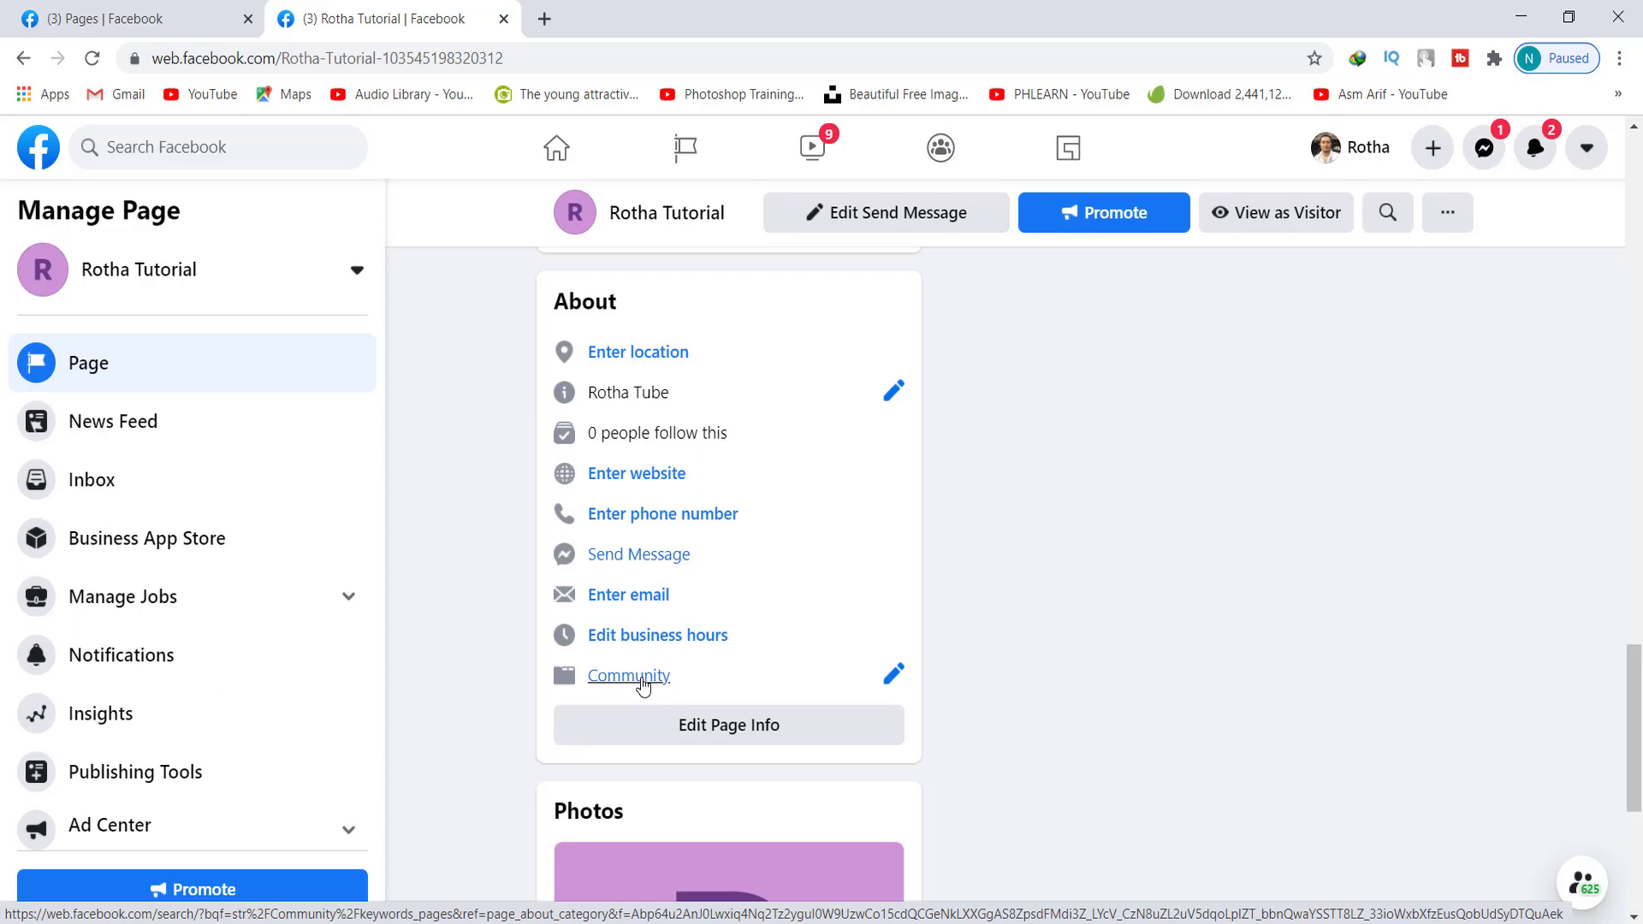
Add Public Figure as a second category of the page alongside Community, and return to the page header
{"action": "left_click", "coordinate": [894, 676]}
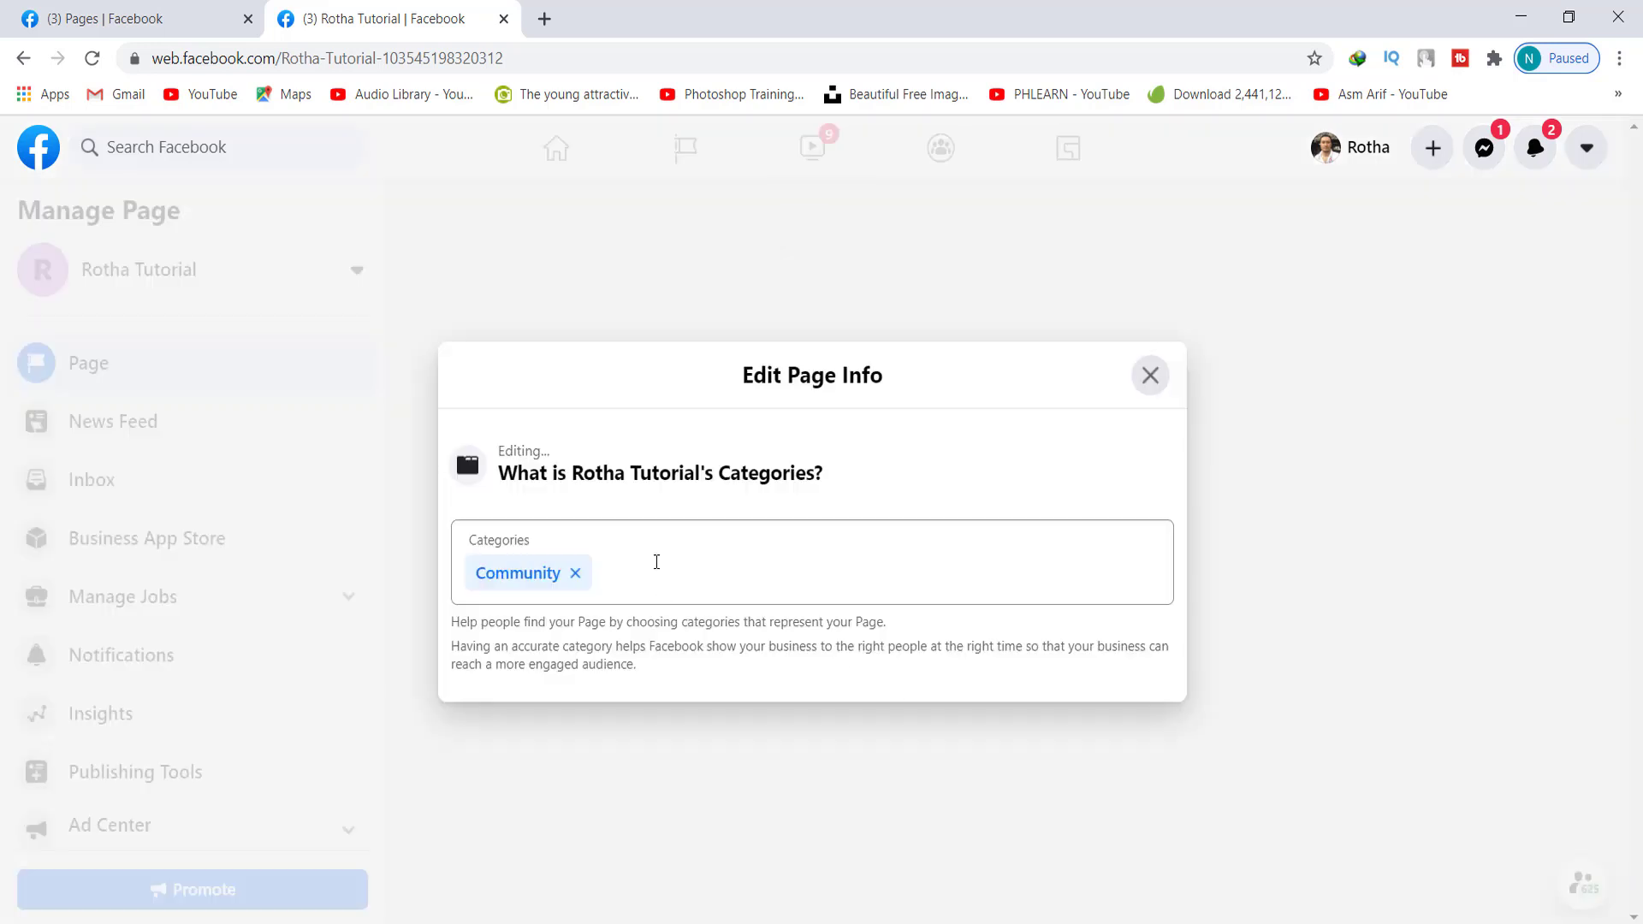
{"action": "left_click", "coordinate": [656, 562]}
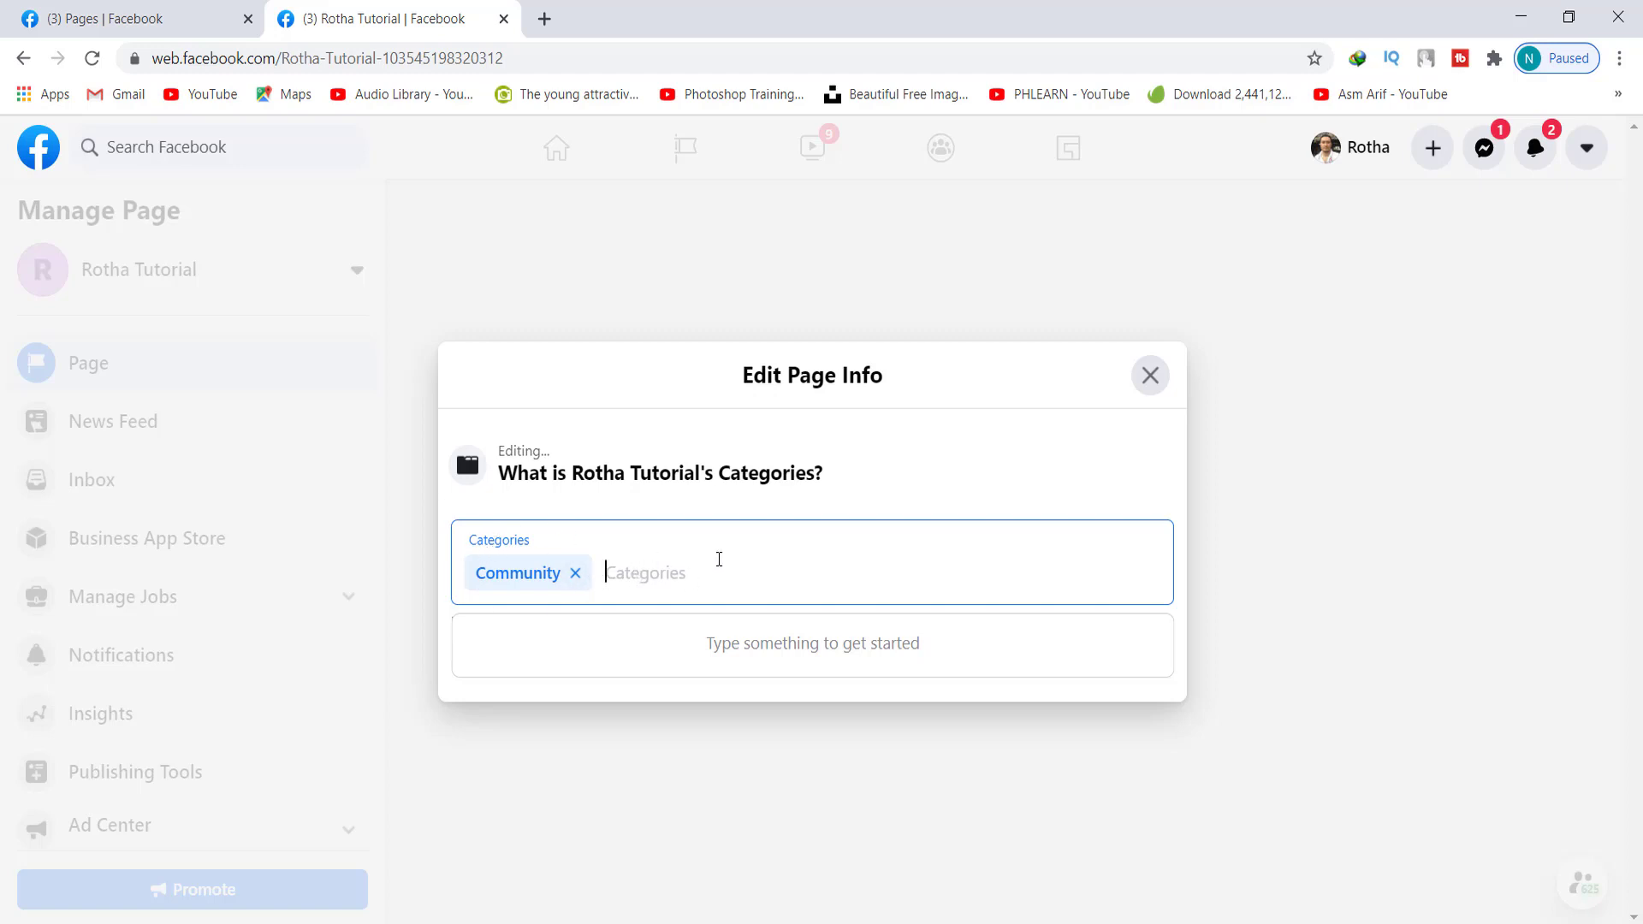
{"action": "type", "text": "b"}
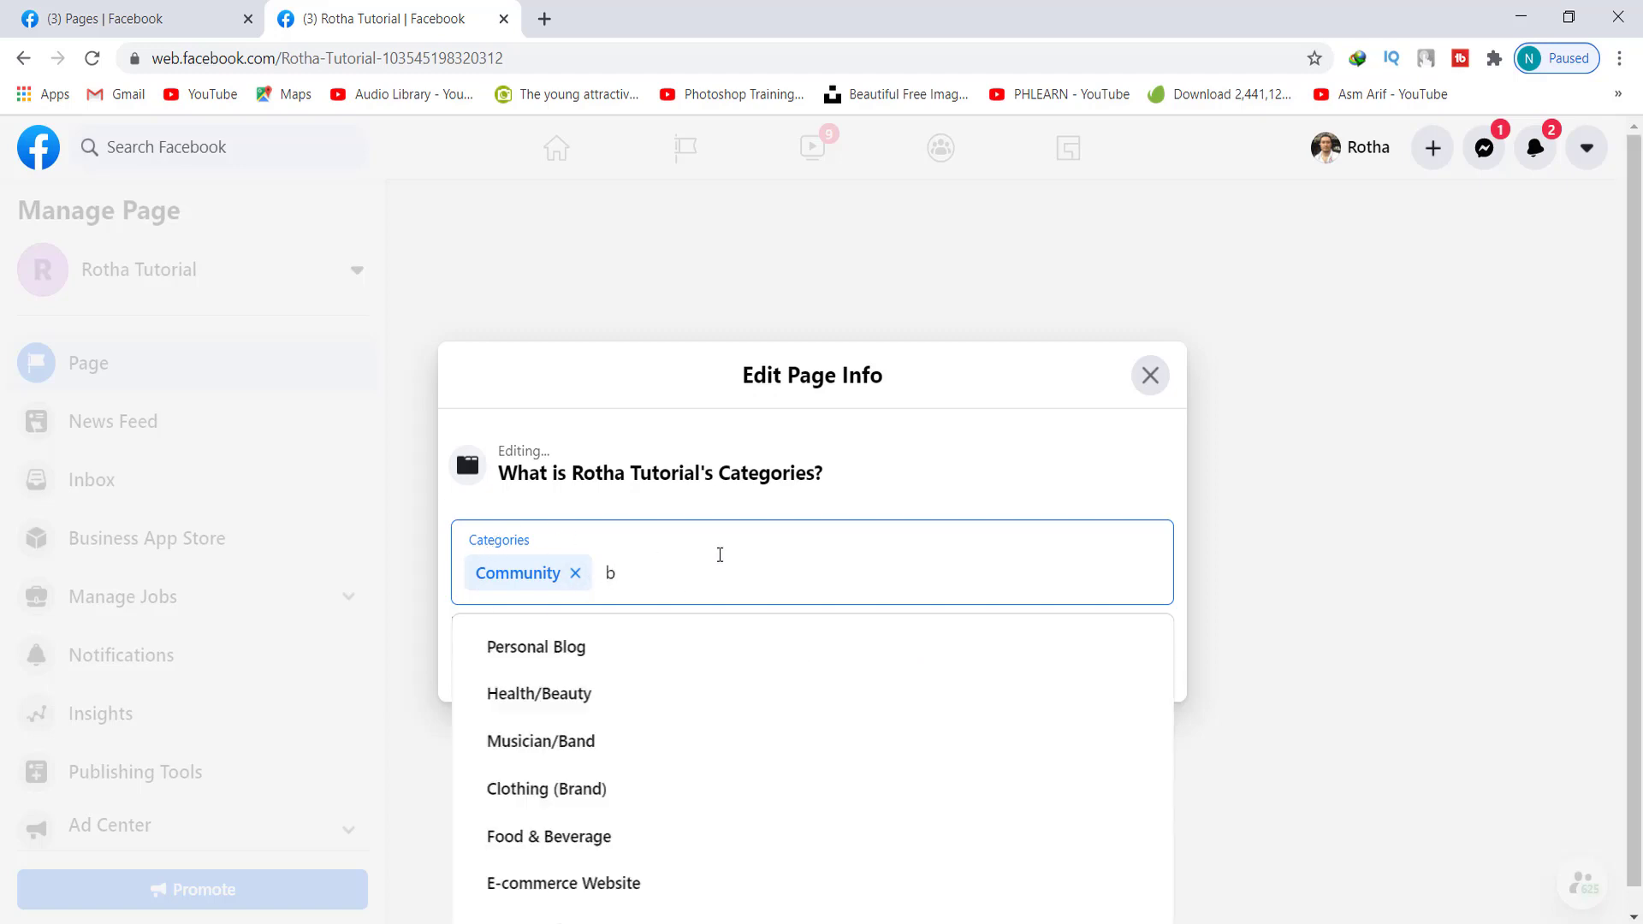
{"action": "key", "text": "BackSpace"}
{"action": "type", "text": "publ"}
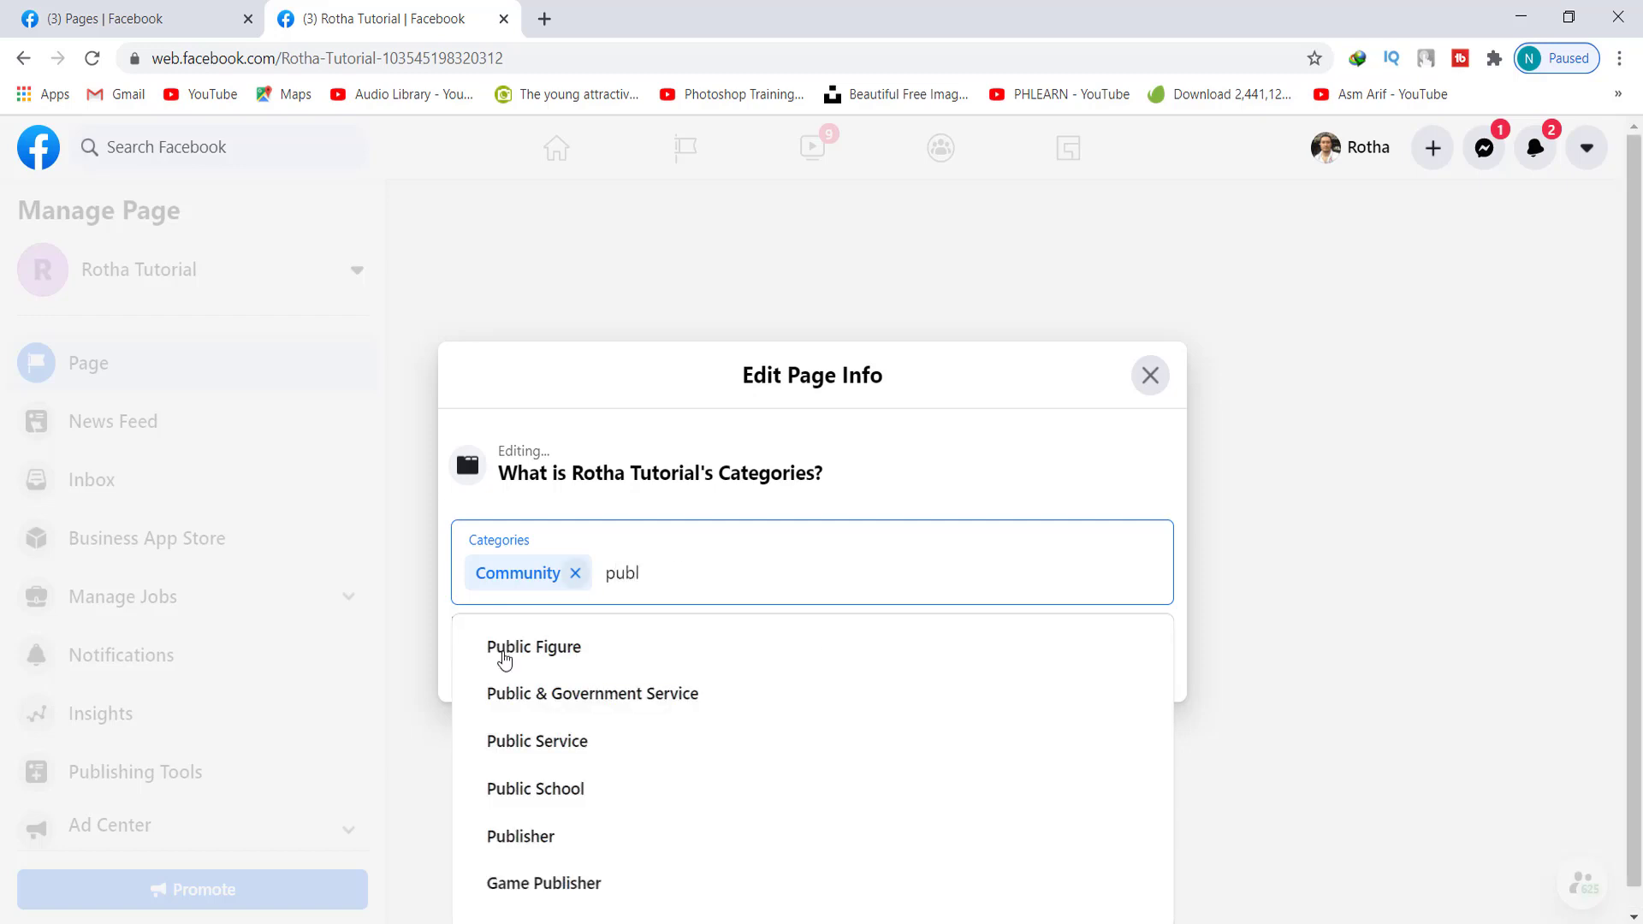
{"action": "left_click", "coordinate": [568, 659]}
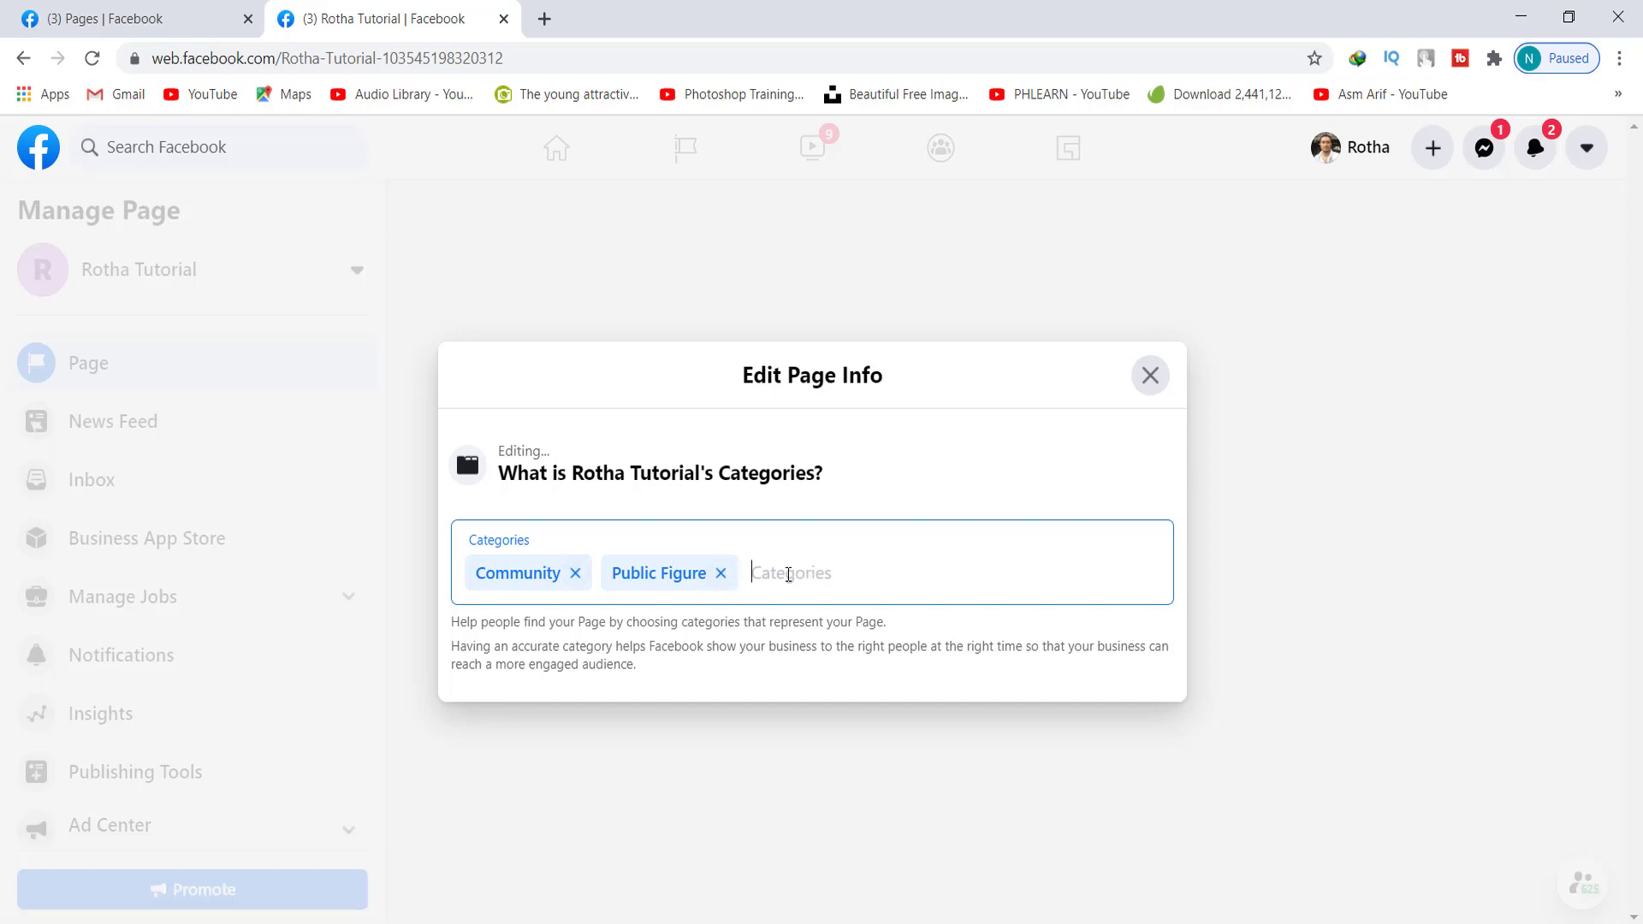
{"action": "left_click", "coordinate": [1150, 375]}
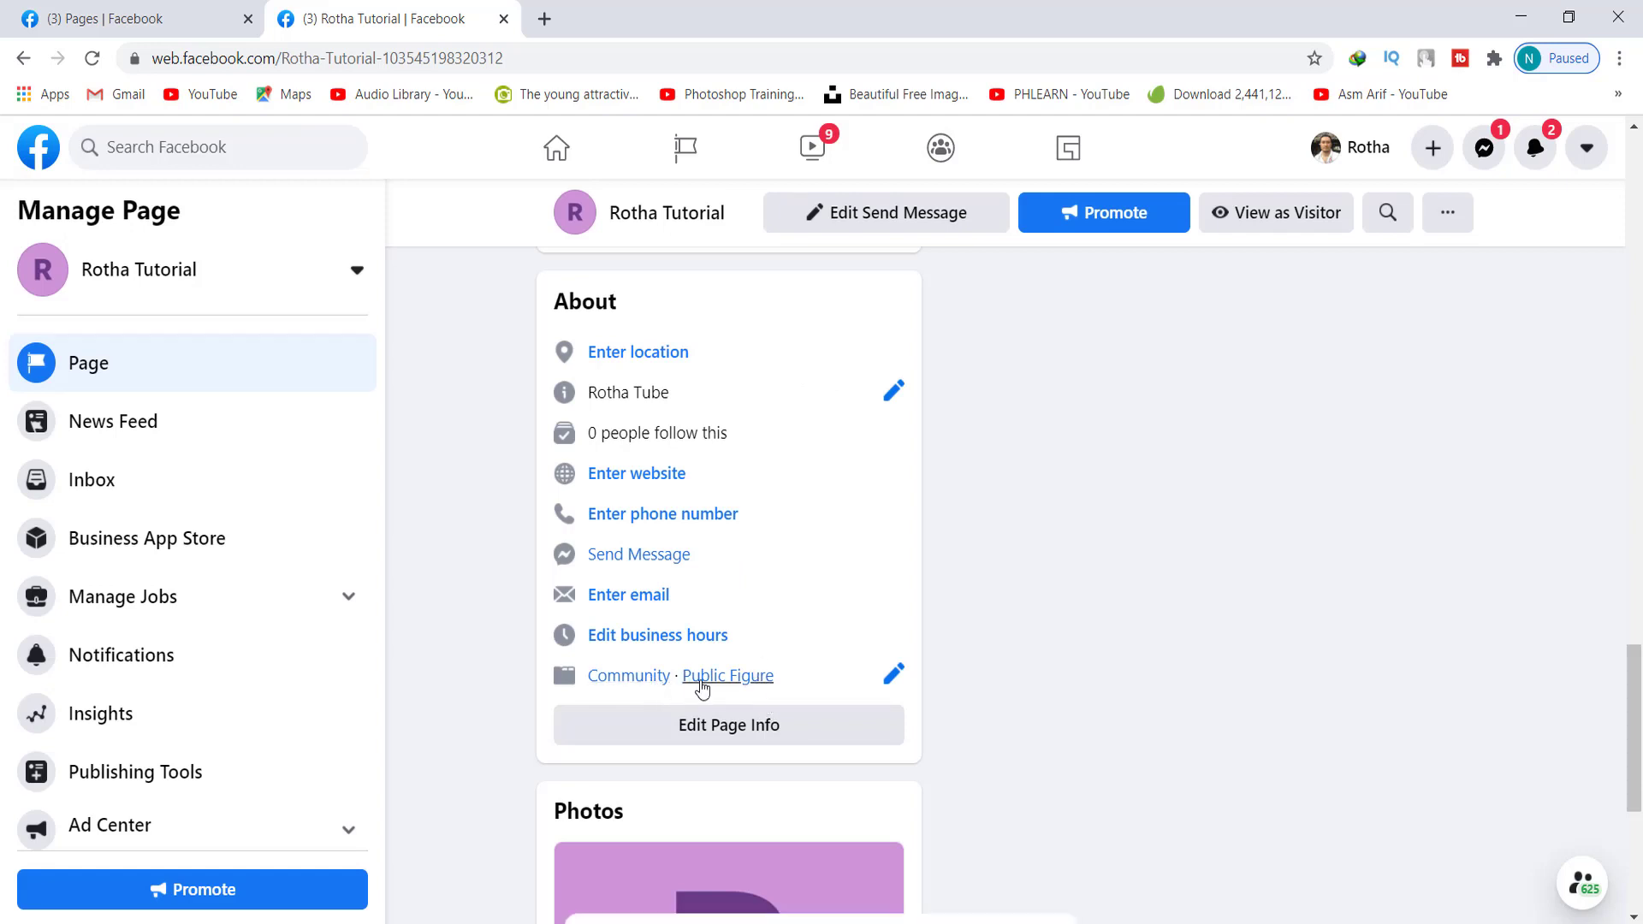
{"action": "scroll", "coordinate": [1032, 694], "scroll_direction": "up", "scroll_amount": 7}
{"action": "scroll", "coordinate": [1032, 694], "scroll_direction": "up", "scroll_amount": 10}
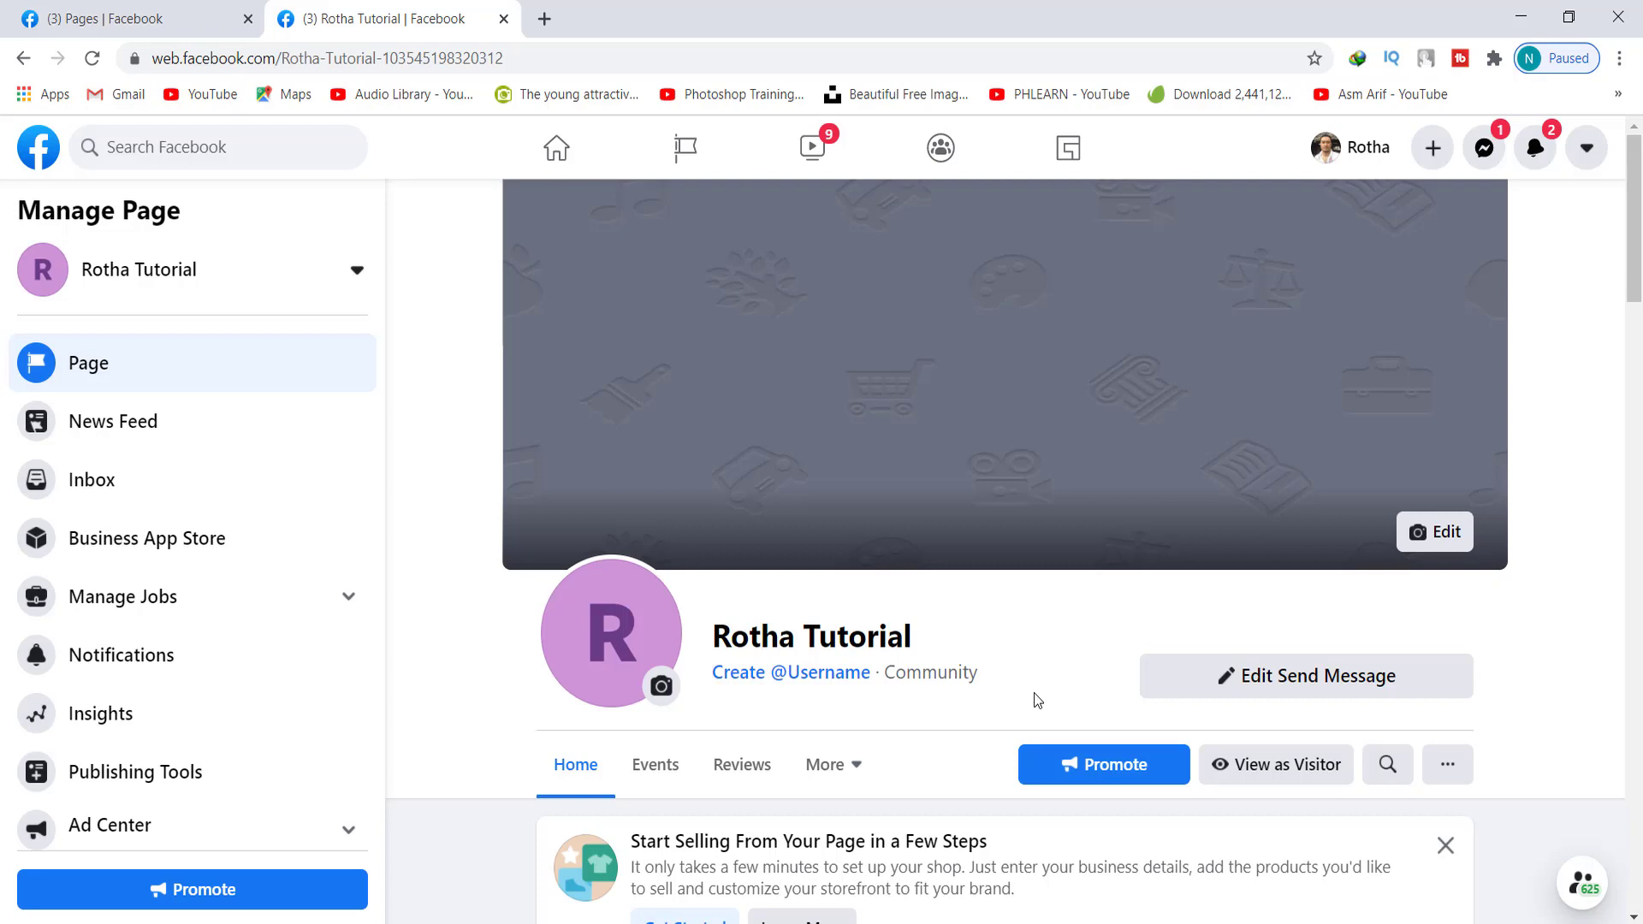
Open the GiMi Tube Videos page from the list of managed pages in a separate browser tab
{"action": "scroll", "coordinate": [136, 587], "scroll_direction": "down", "scroll_amount": 1}
{"action": "scroll", "coordinate": [127, 608], "scroll_direction": "up", "scroll_amount": 1}
{"action": "left_click", "coordinate": [163, 19]}
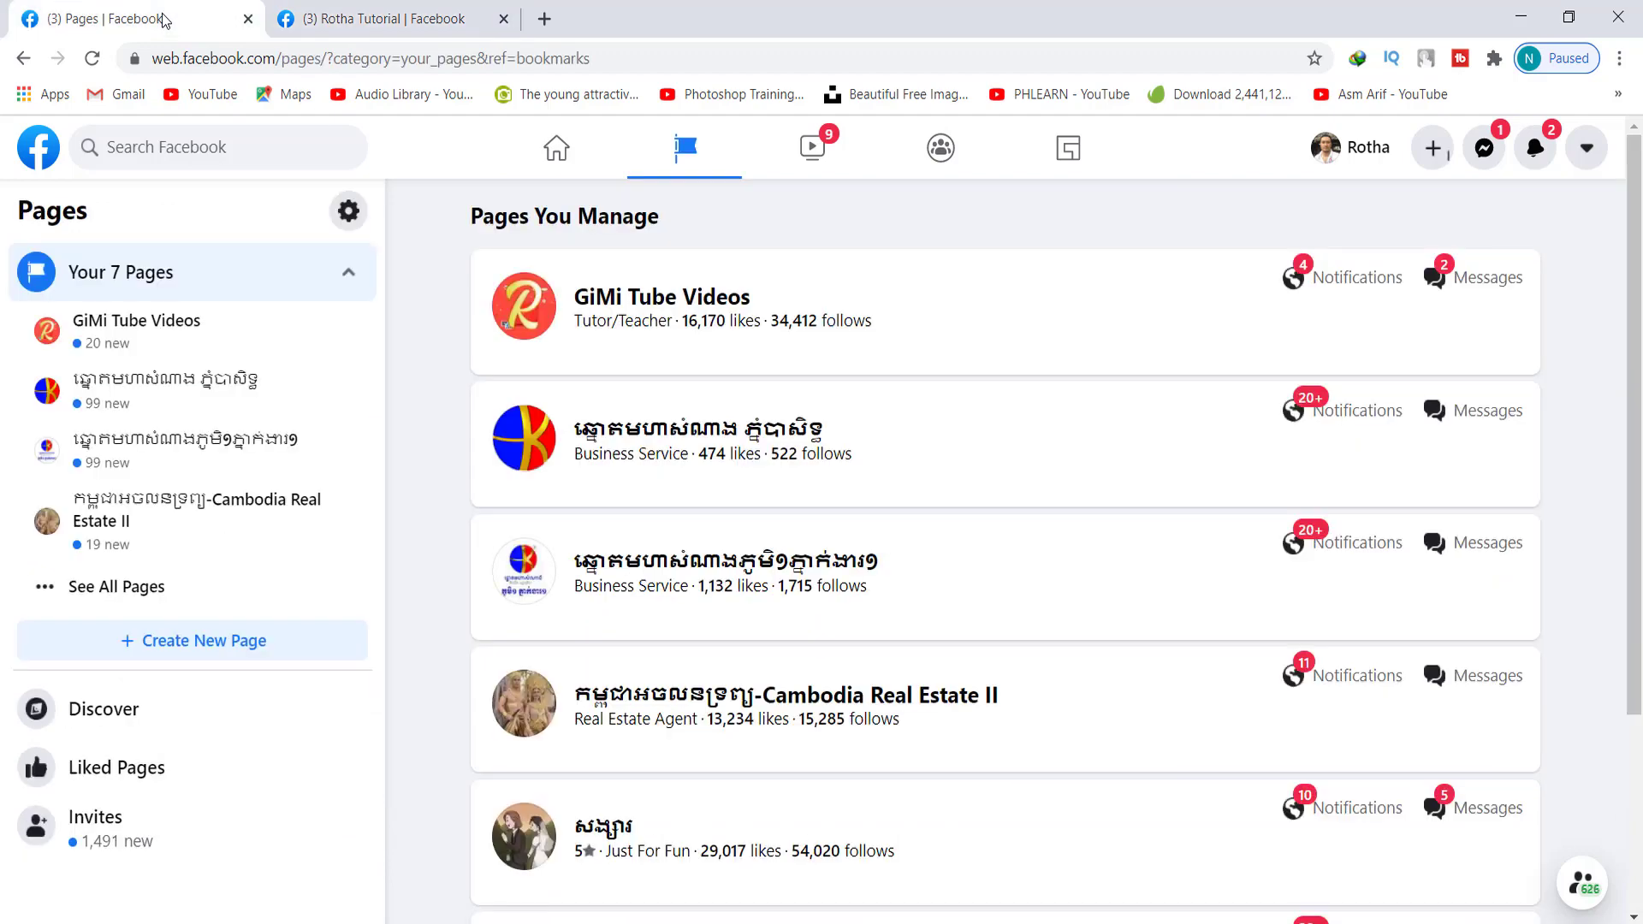
{"action": "right_click", "coordinate": [681, 305]}
{"action": "left_click", "coordinate": [753, 315]}
{"action": "left_click", "coordinate": [629, 26]}
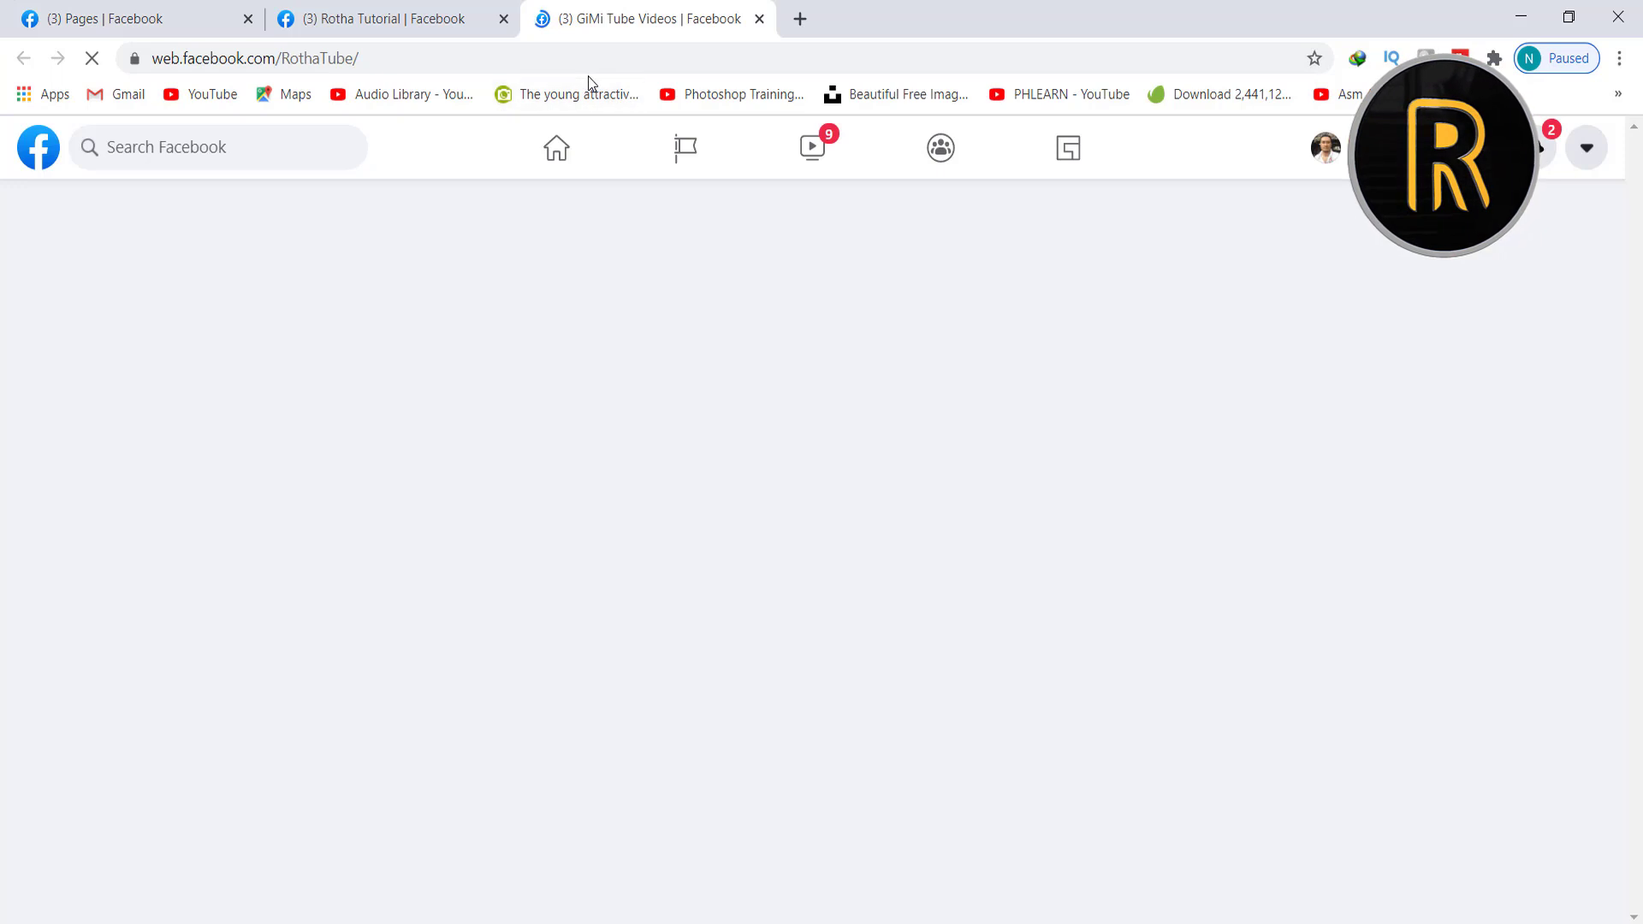
Enter the address business.facebook.com/ in another new browser tab without loading it
{"action": "left_click", "coordinate": [802, 20]}
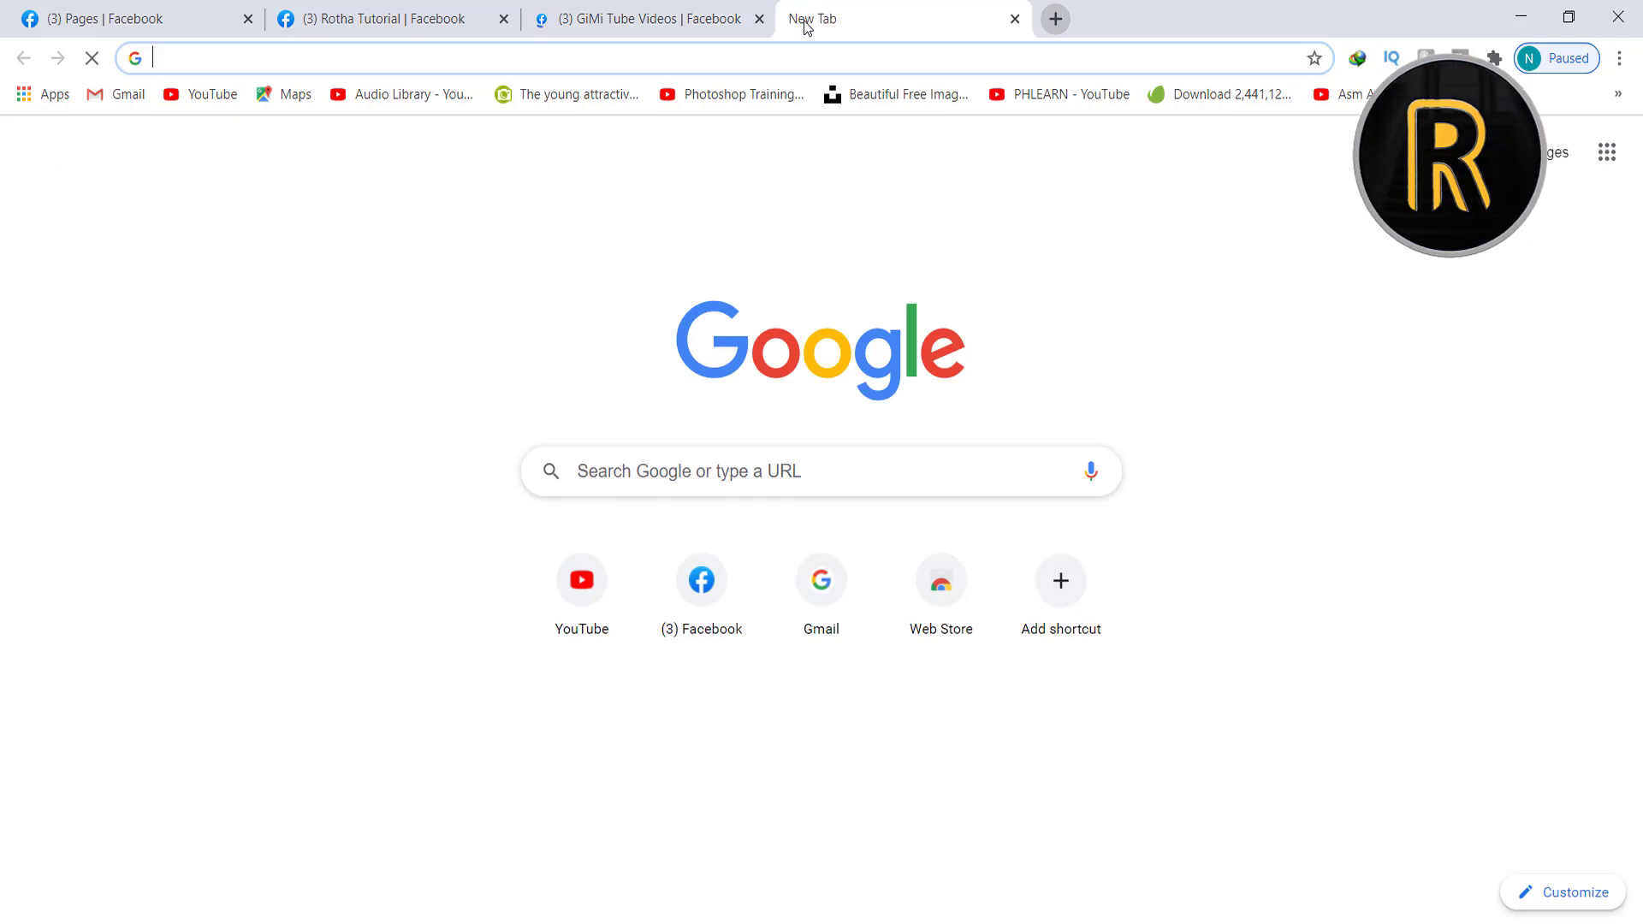
{"action": "type", "text": "busine"}
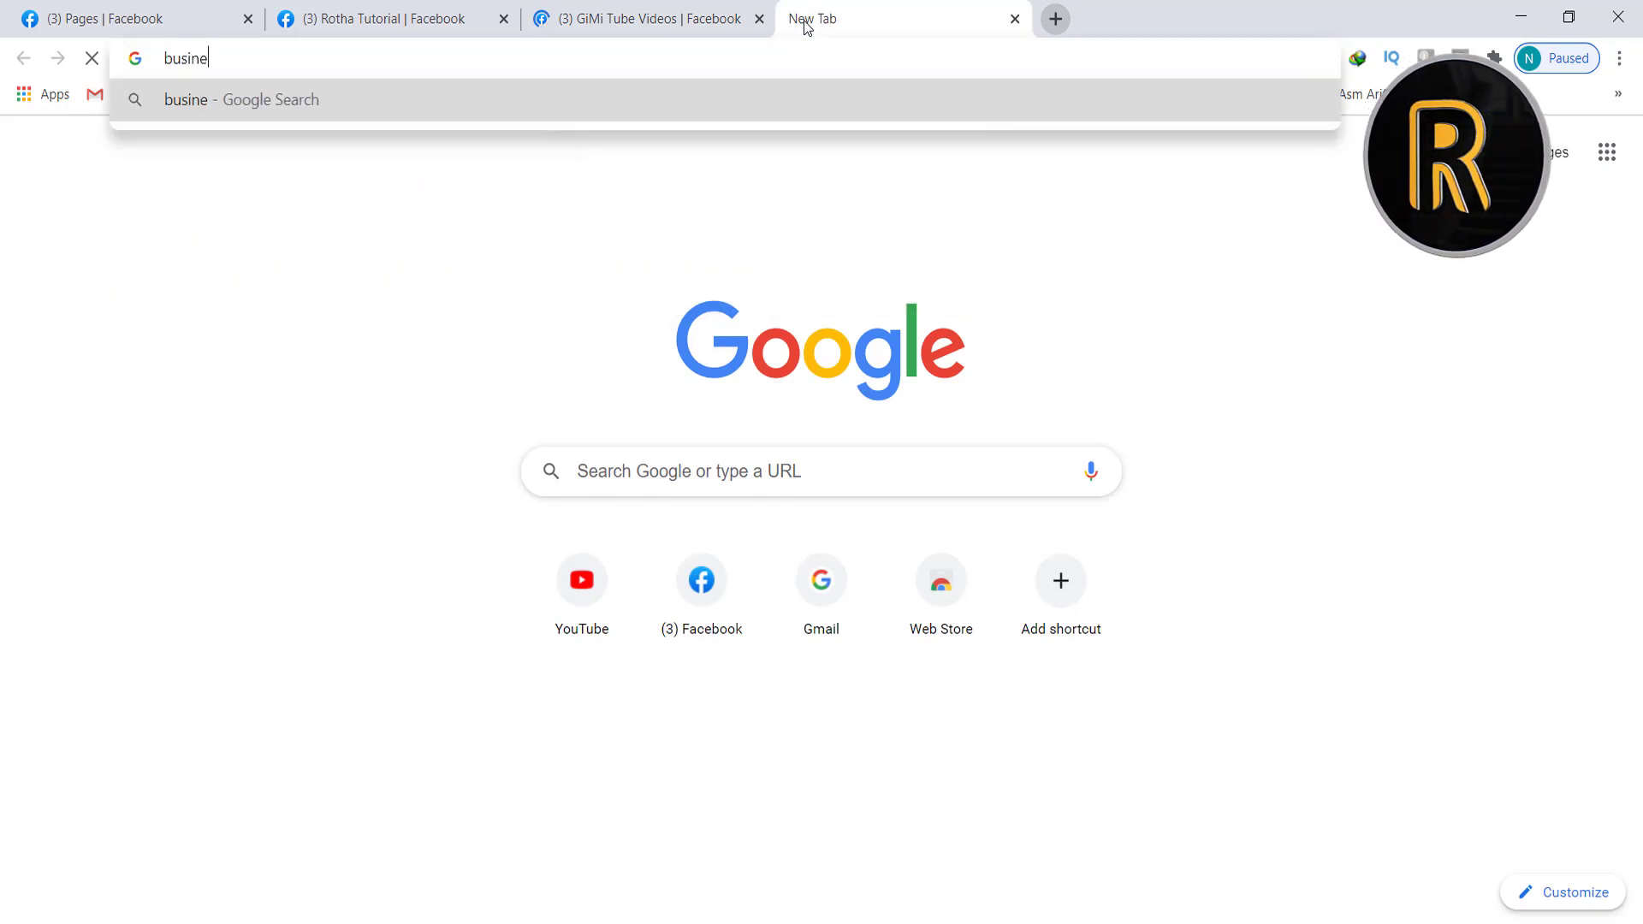
{"action": "type", "text": "ss.facebook.co/"}
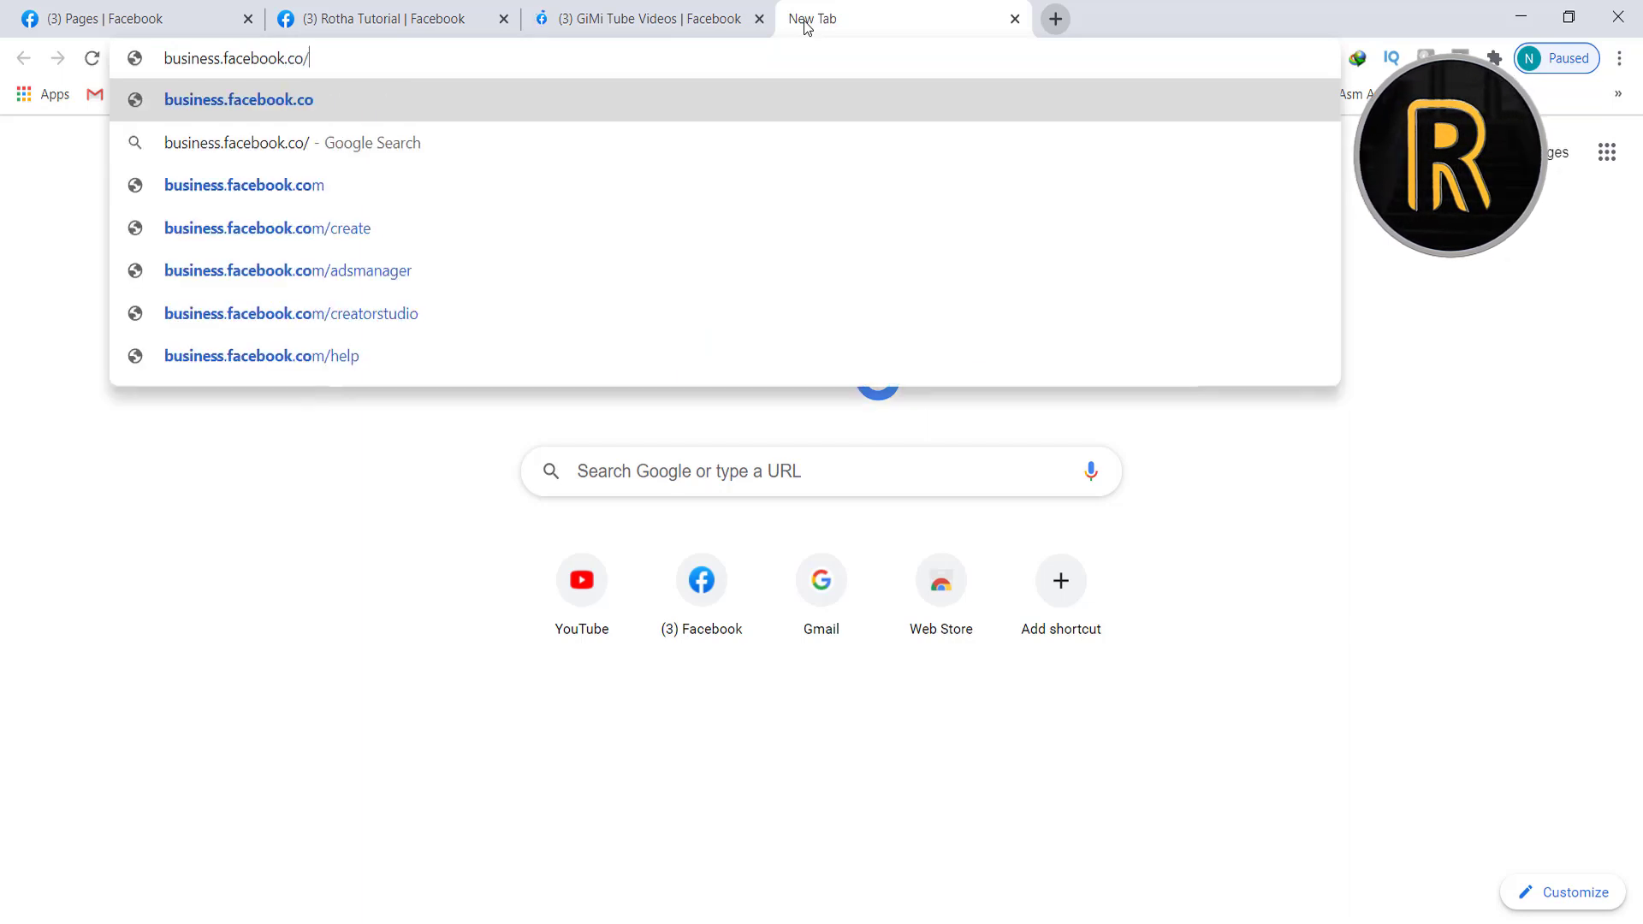
{"action": "key", "text": "BackSpace"}
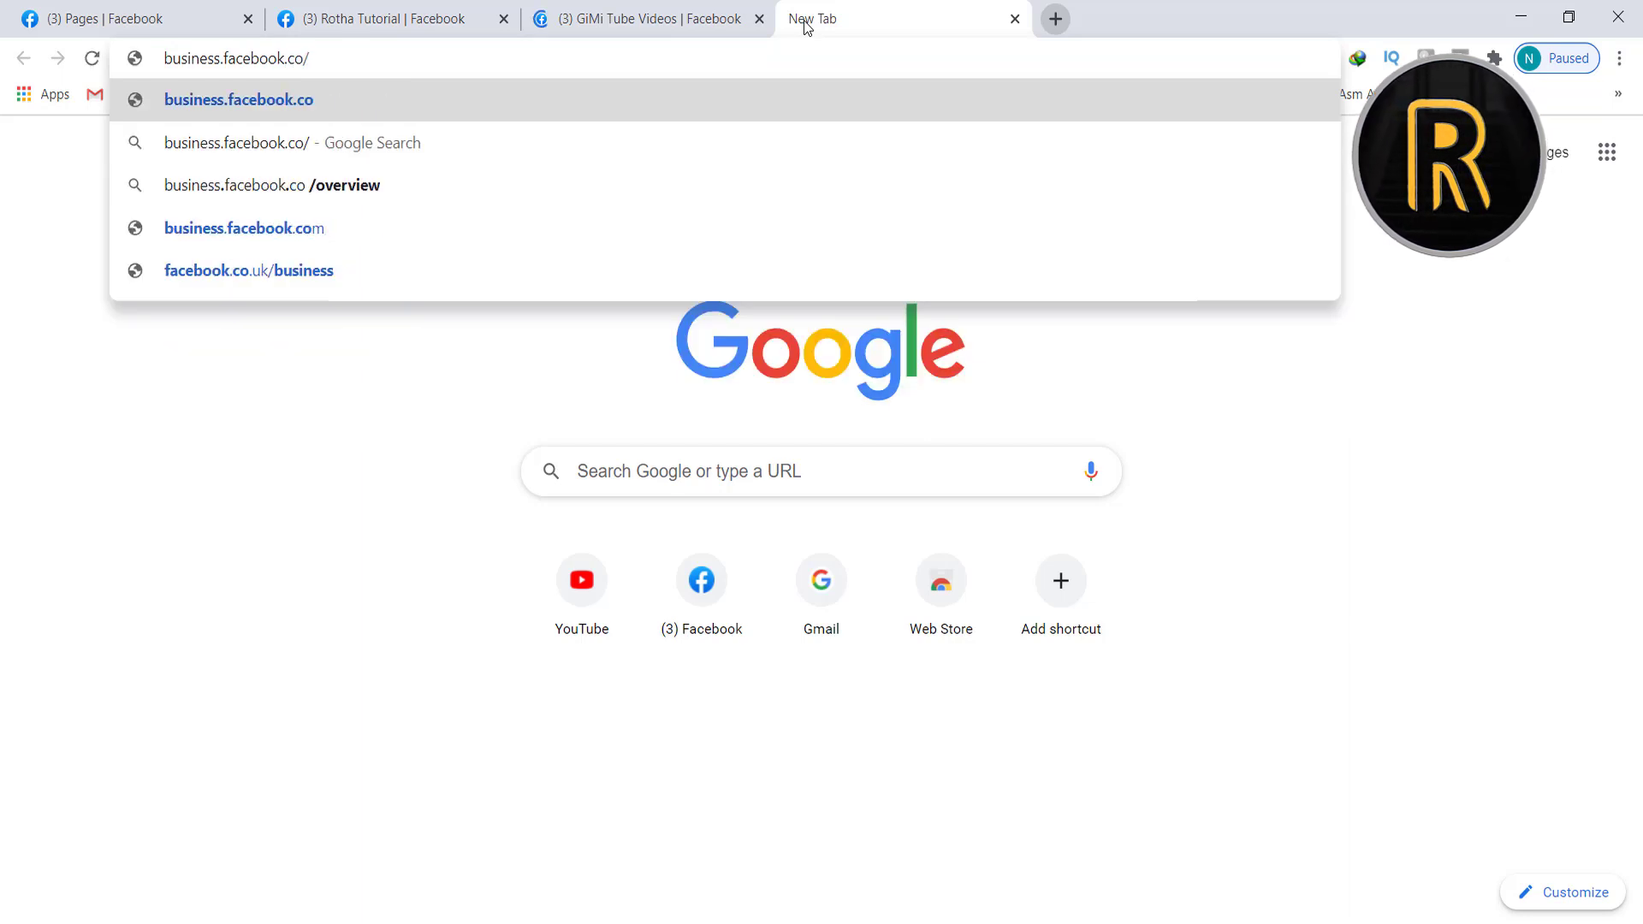
{"action": "type", "text": "m/"}
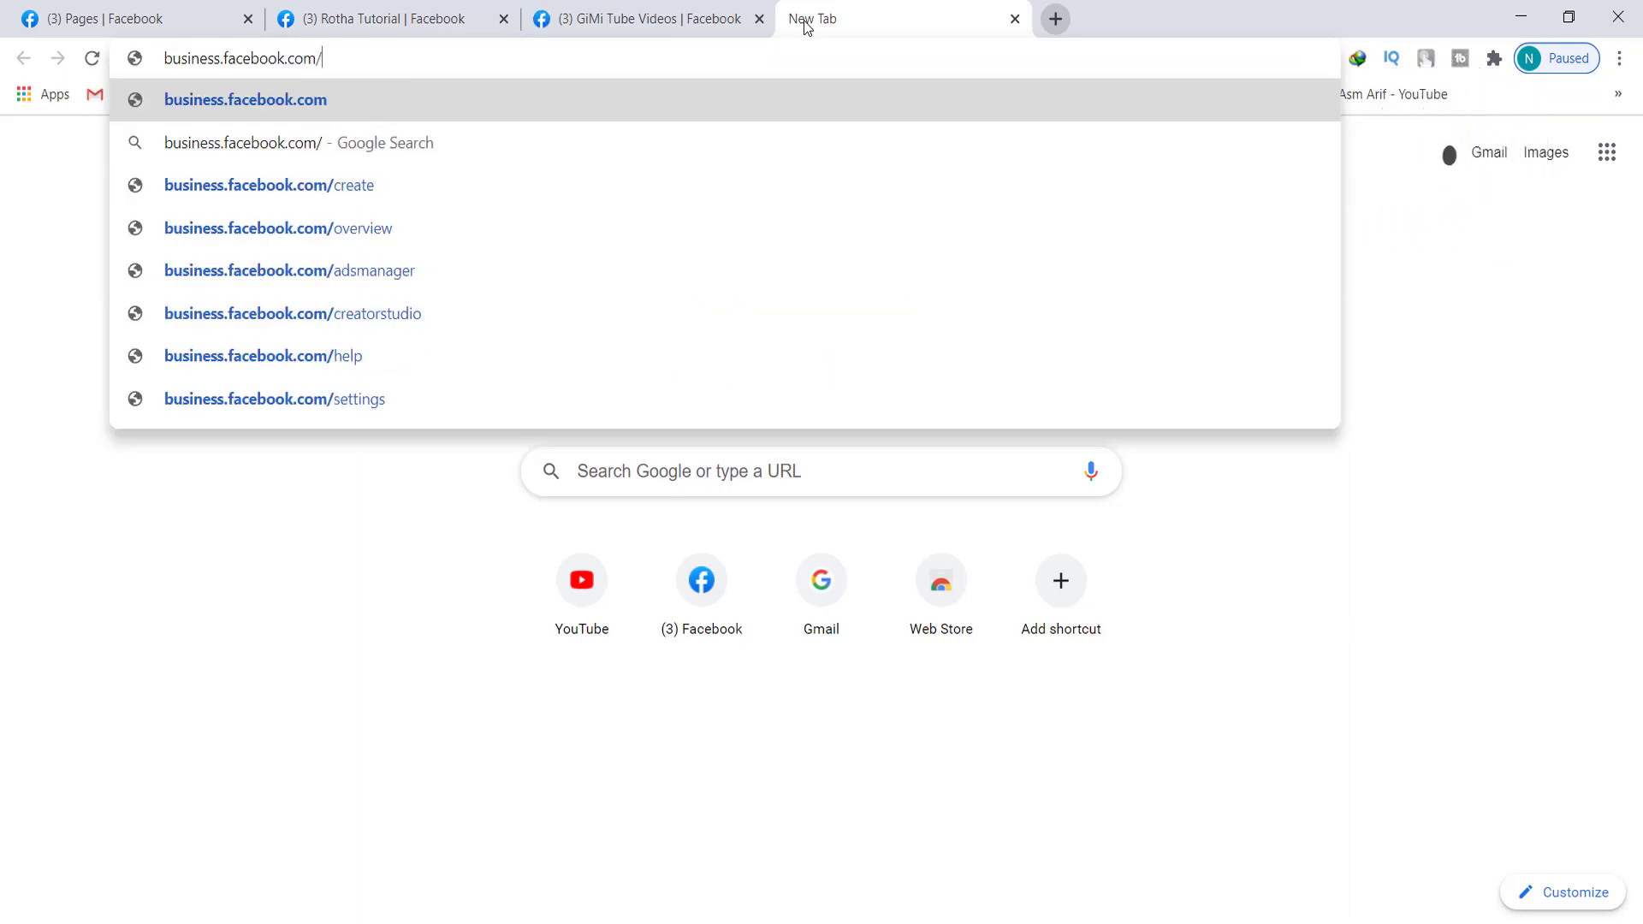
Copy RothaTube/ from the GiMi Tube Videos page address, append it to business.facebook.com/ and load the resulting address
{"action": "left_click", "coordinate": [605, 7]}
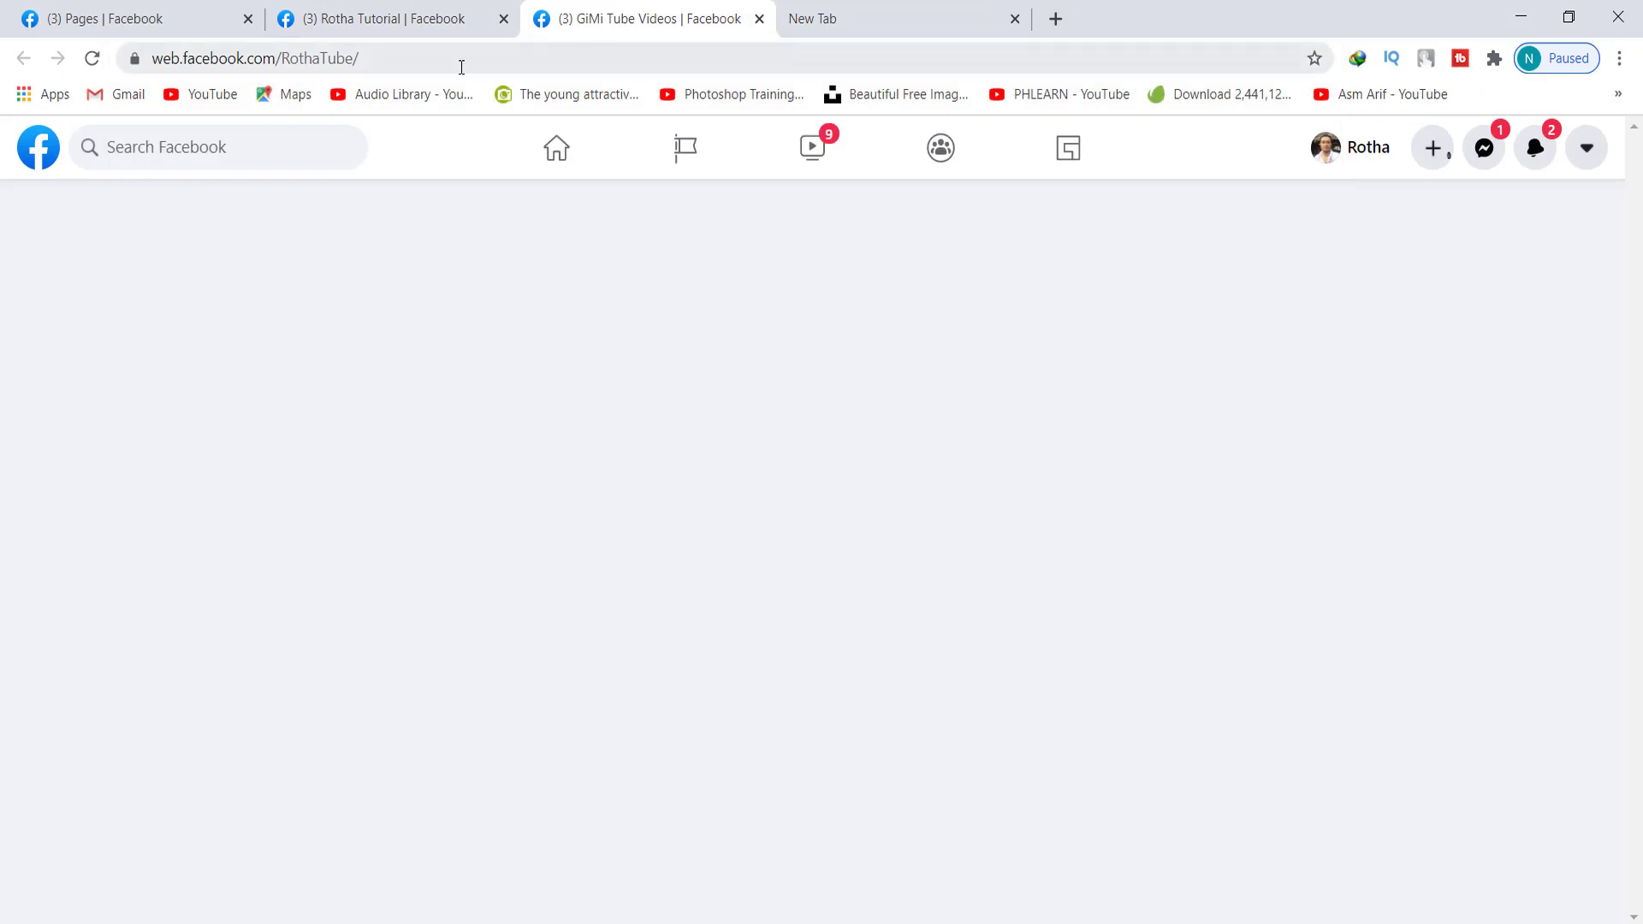
{"action": "left_click", "coordinate": [389, 59]}
{"action": "left_click", "coordinate": [379, 58]}
{"action": "left_click_drag", "start_coordinate": [408, 58], "coordinate": [331, 58]}
{"action": "key", "text": "ctrl+c"}
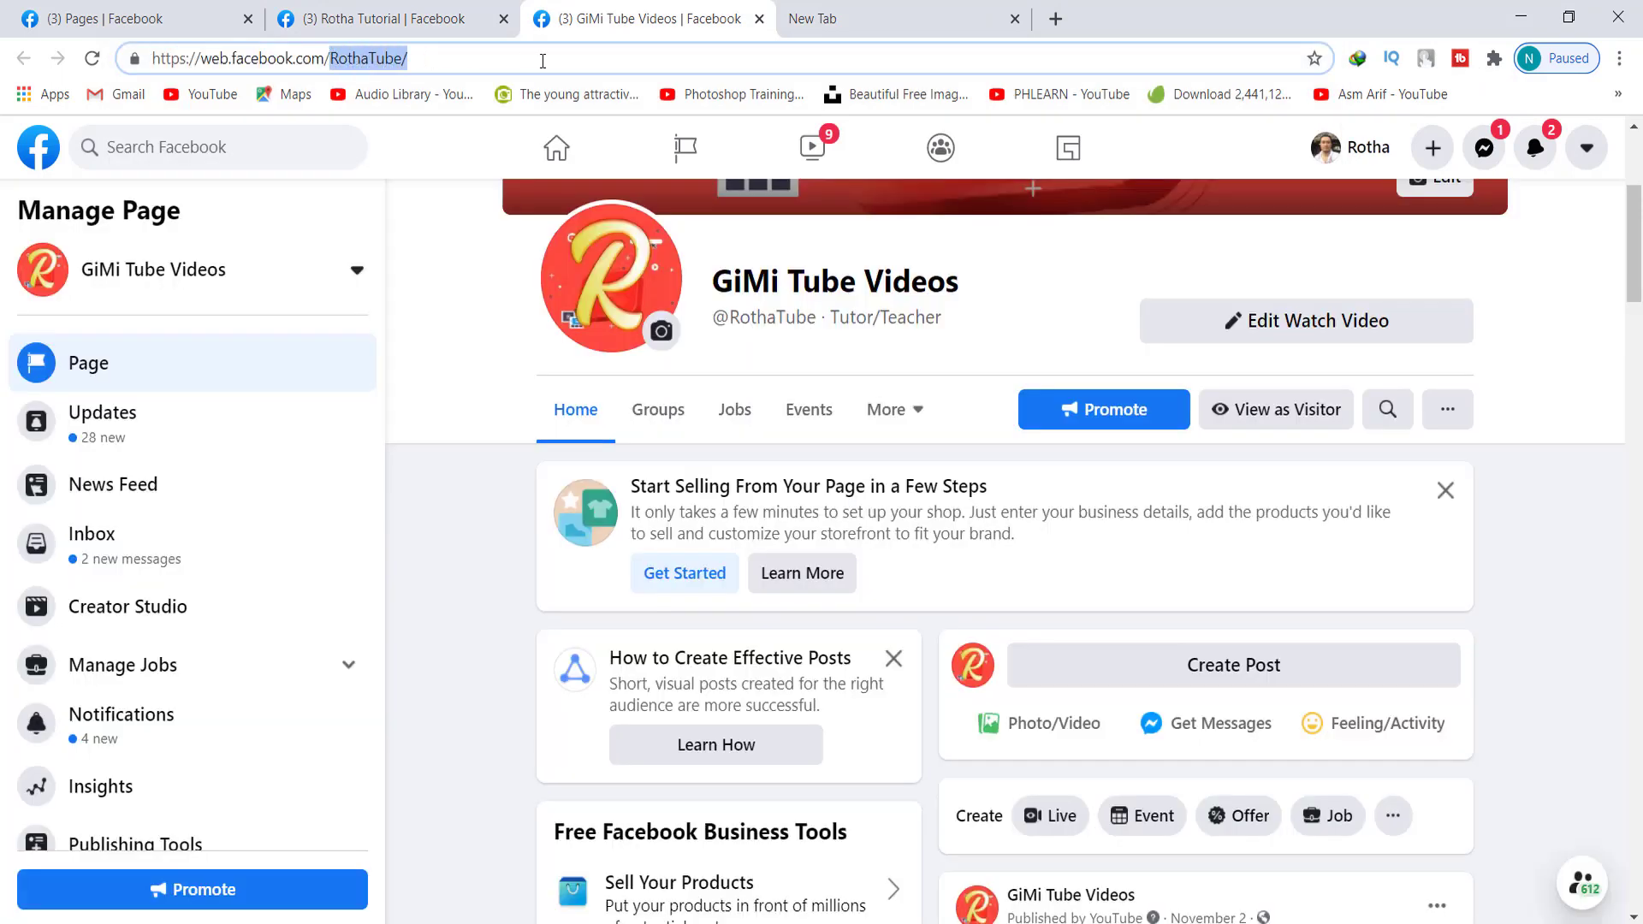
{"action": "key", "text": "ctrl+Tab"}
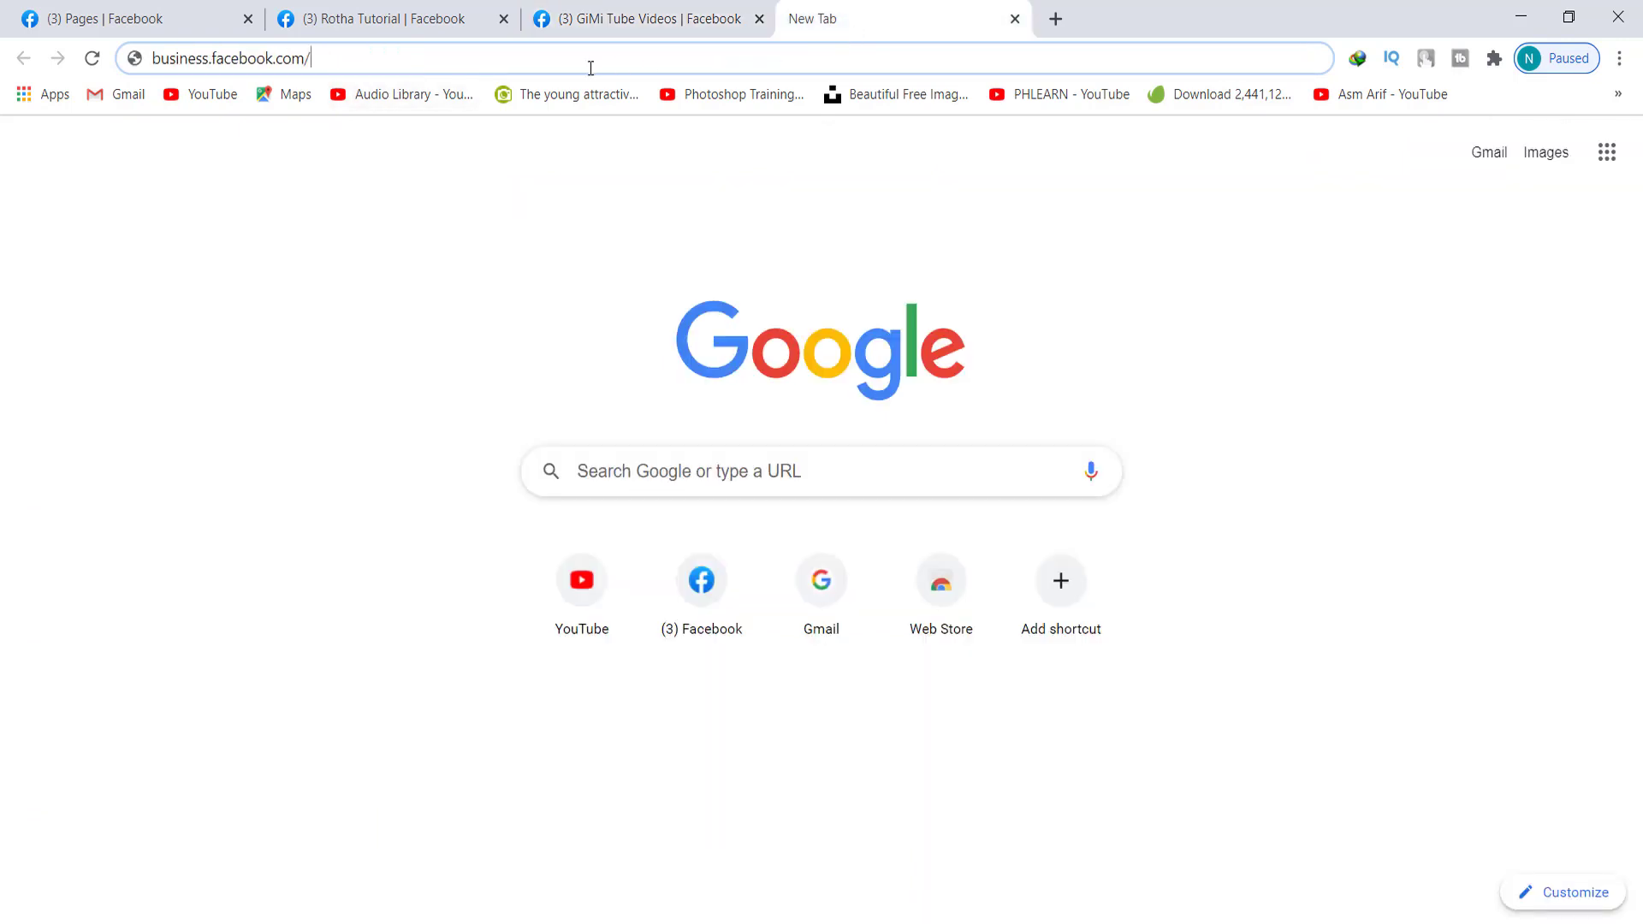
{"action": "key", "text": "ctrl+v"}
{"action": "key", "text": "Return"}
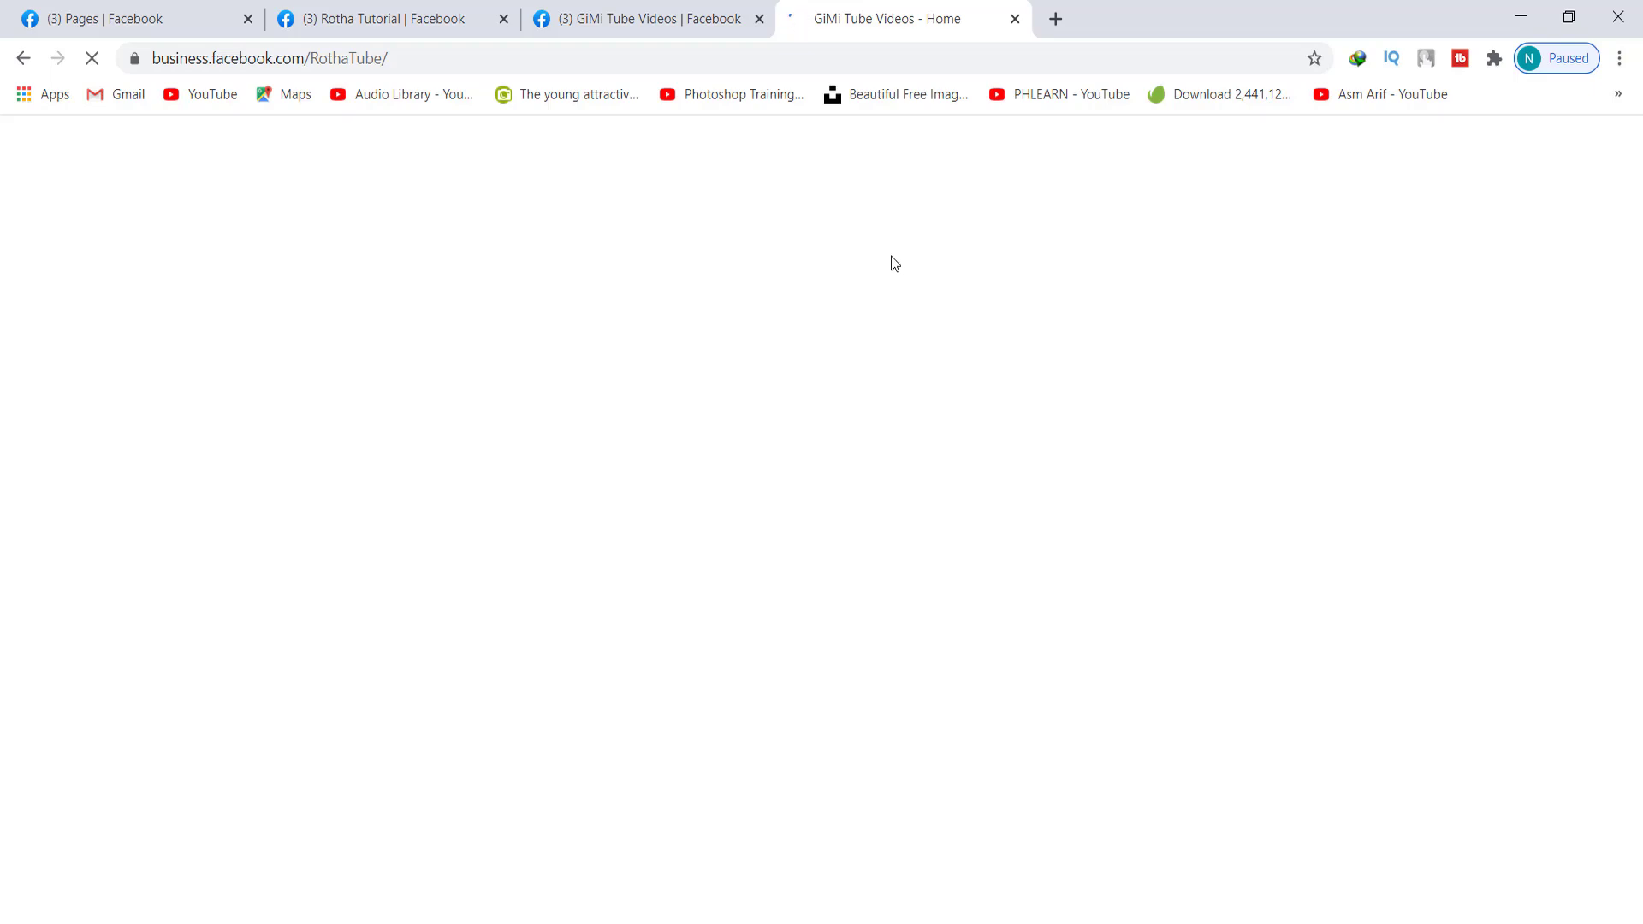
Examine the cover, header and Manage Page options of GiMi Tube Videos in the standard Facebook layout
{"action": "left_click", "coordinate": [637, 10]}
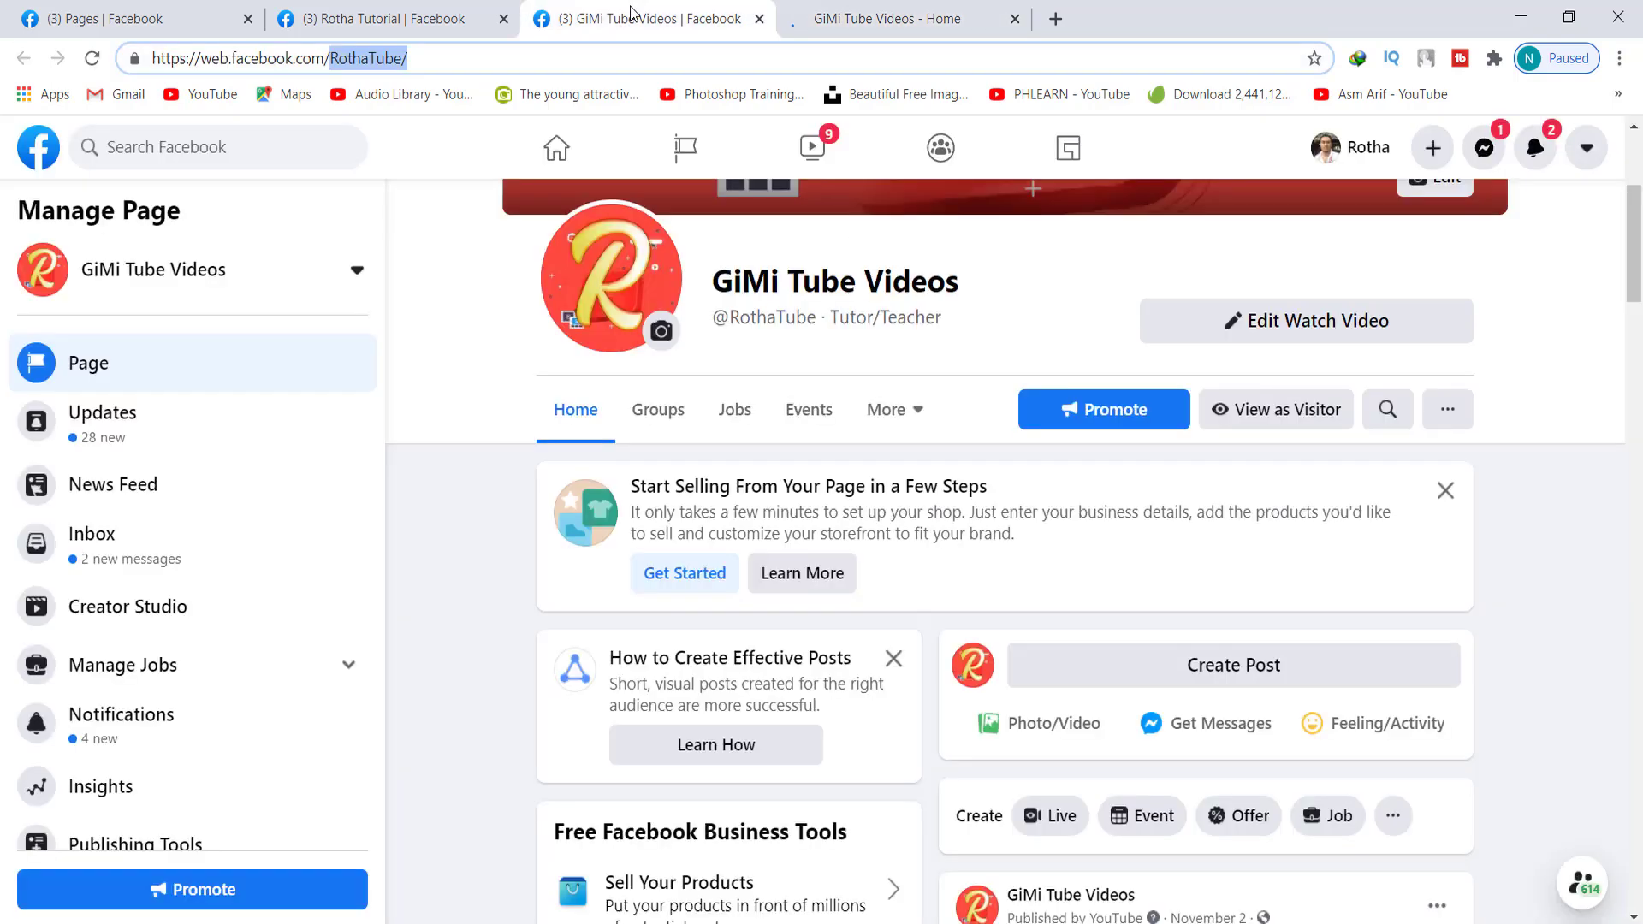
{"action": "left_click", "coordinate": [421, 20]}
{"action": "key", "text": "ctrl+Tab"}
{"action": "scroll", "coordinate": [512, 401], "scroll_direction": "up", "scroll_amount": 5}
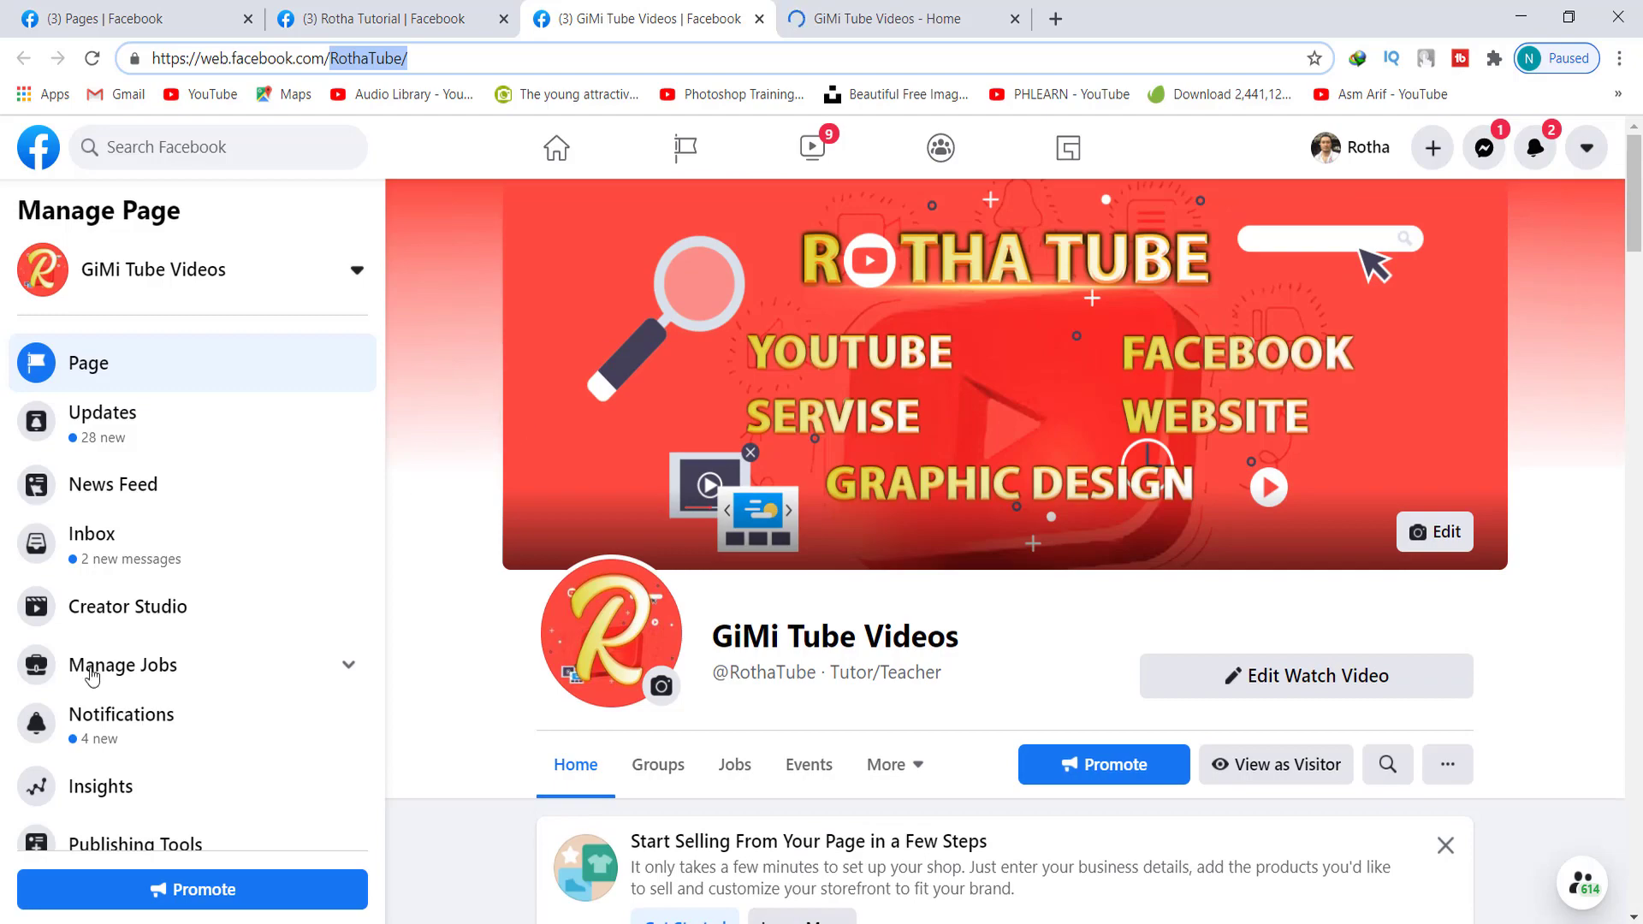
{"action": "scroll", "coordinate": [202, 686], "scroll_direction": "down", "scroll_amount": 3}
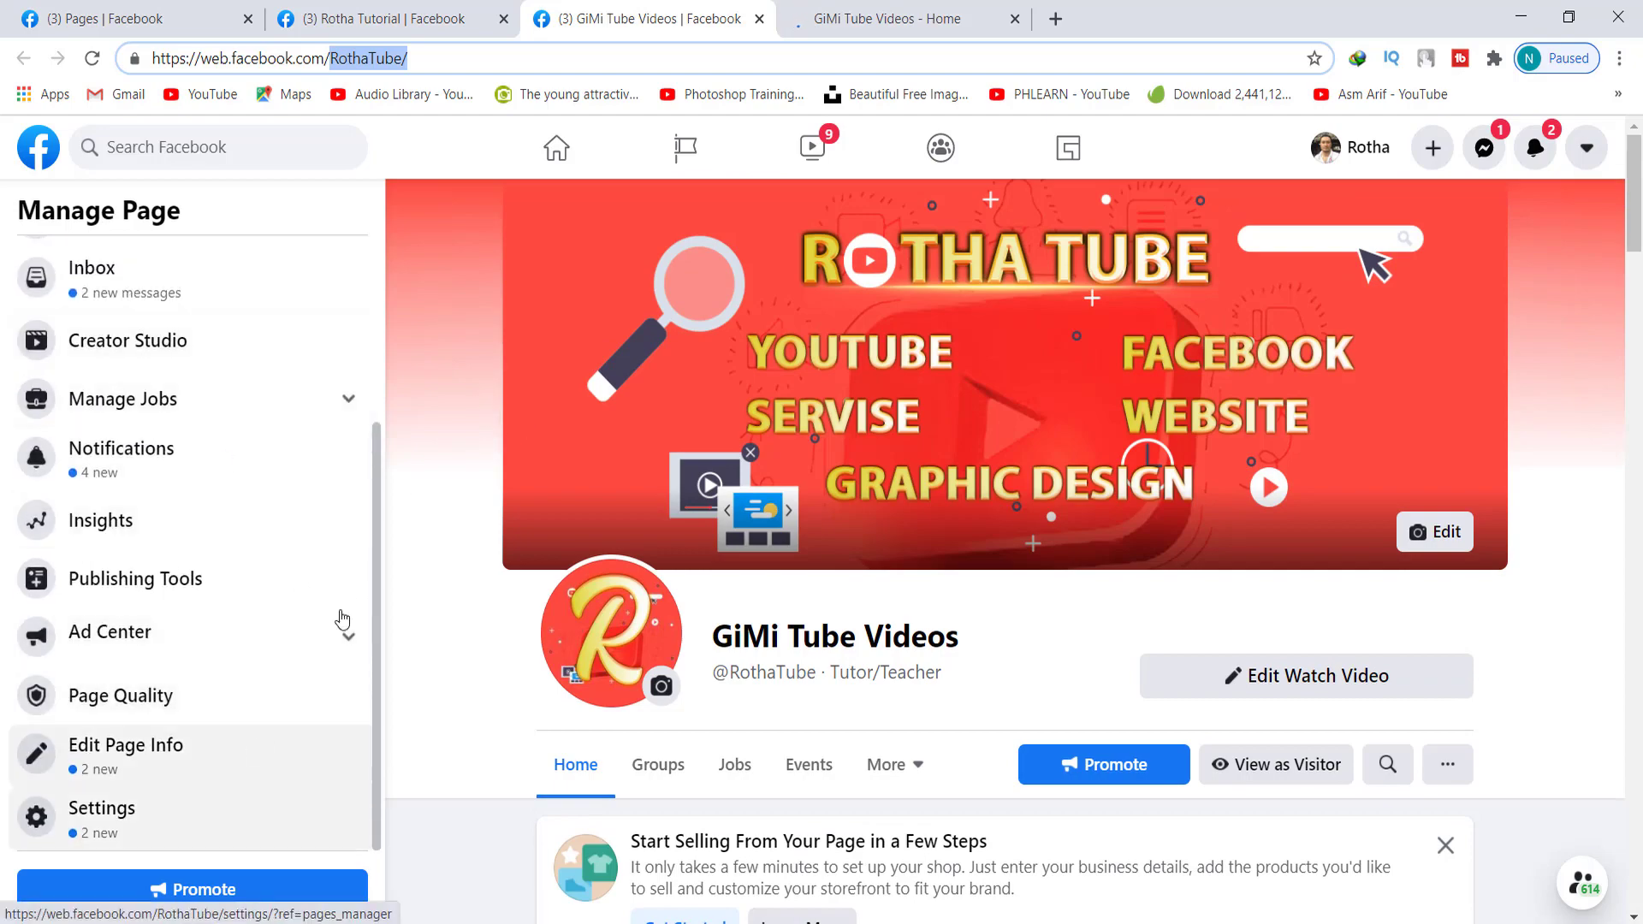
{"action": "scroll", "coordinate": [490, 741], "scroll_direction": "down", "scroll_amount": 15}
{"action": "scroll", "coordinate": [495, 741], "scroll_direction": "up", "scroll_amount": 15}
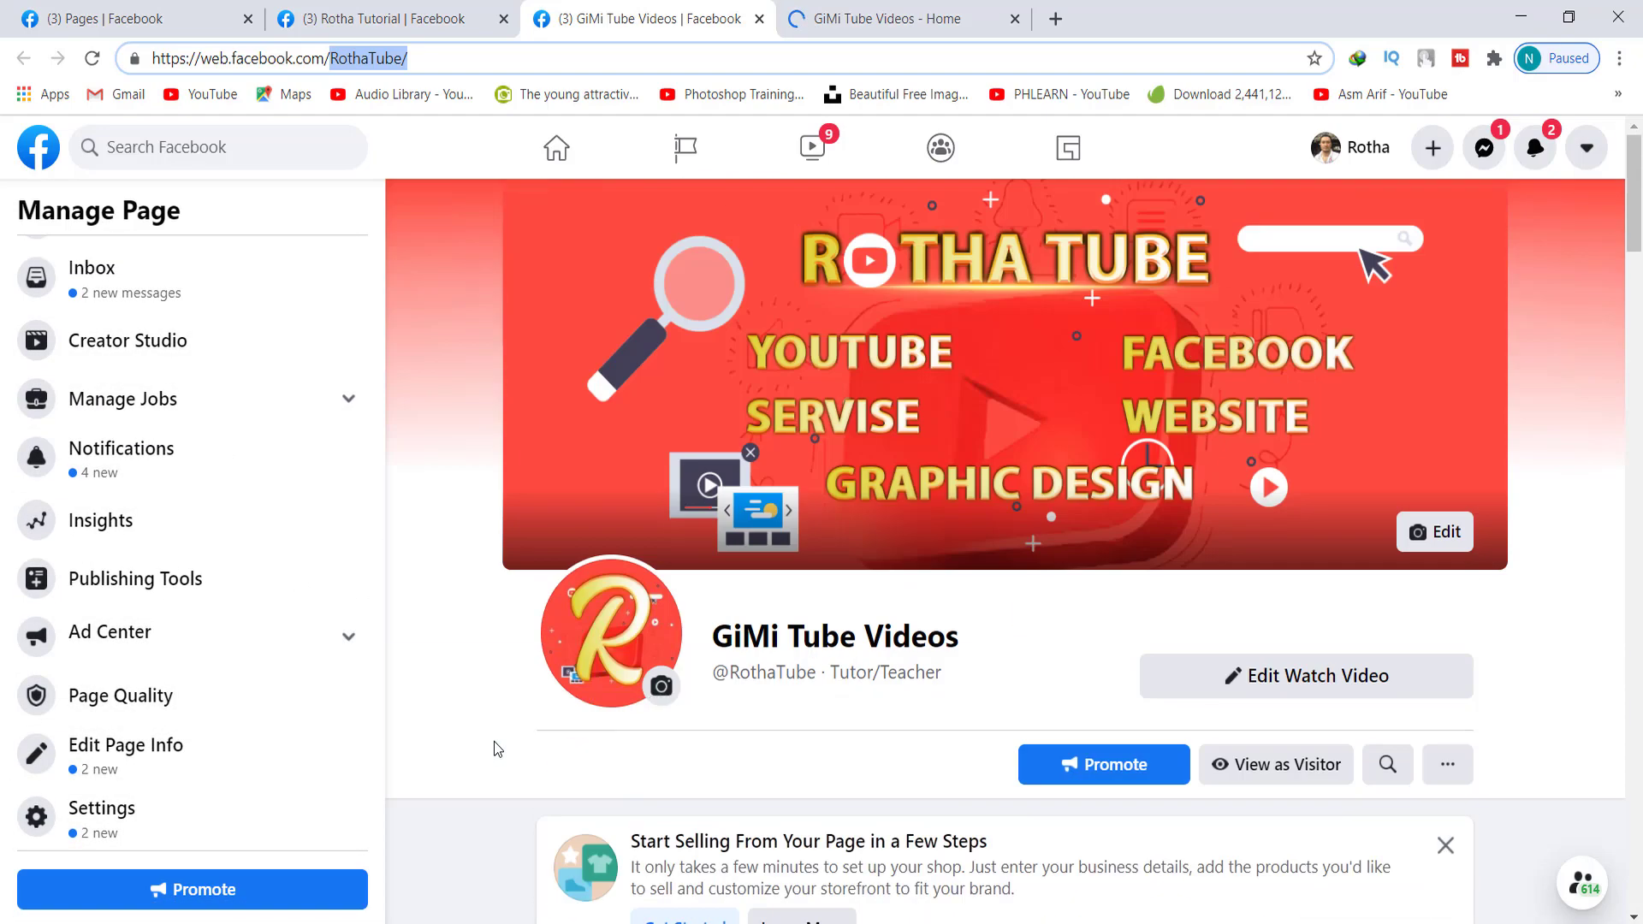
{"action": "left_click", "coordinate": [882, 18]}
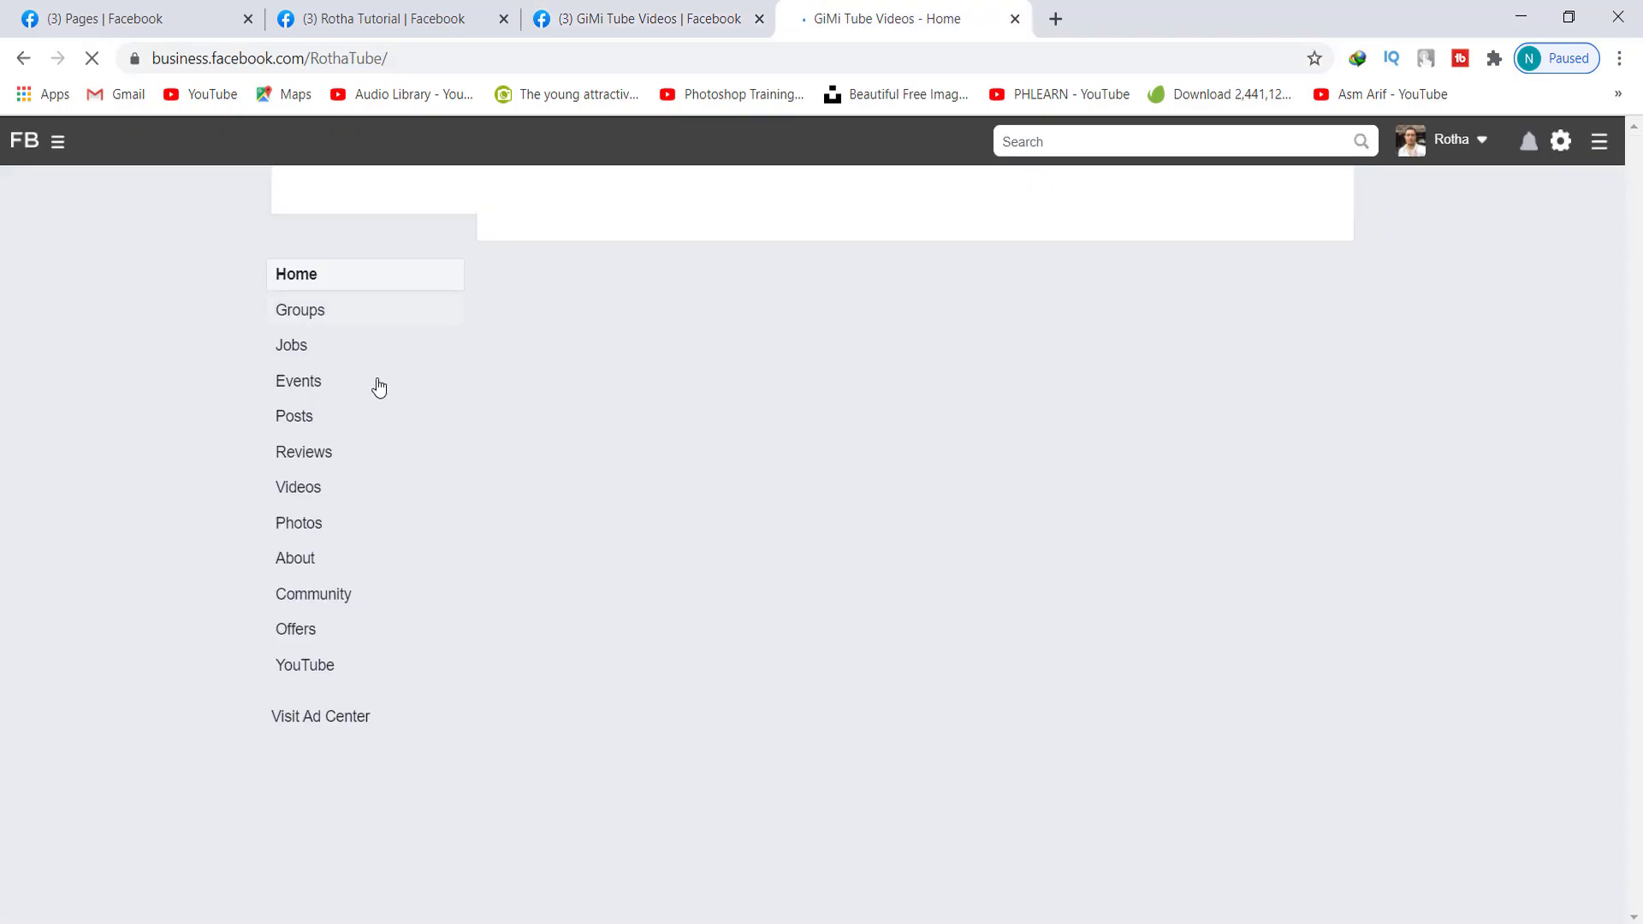
{"action": "left_click", "coordinate": [267, 62]}
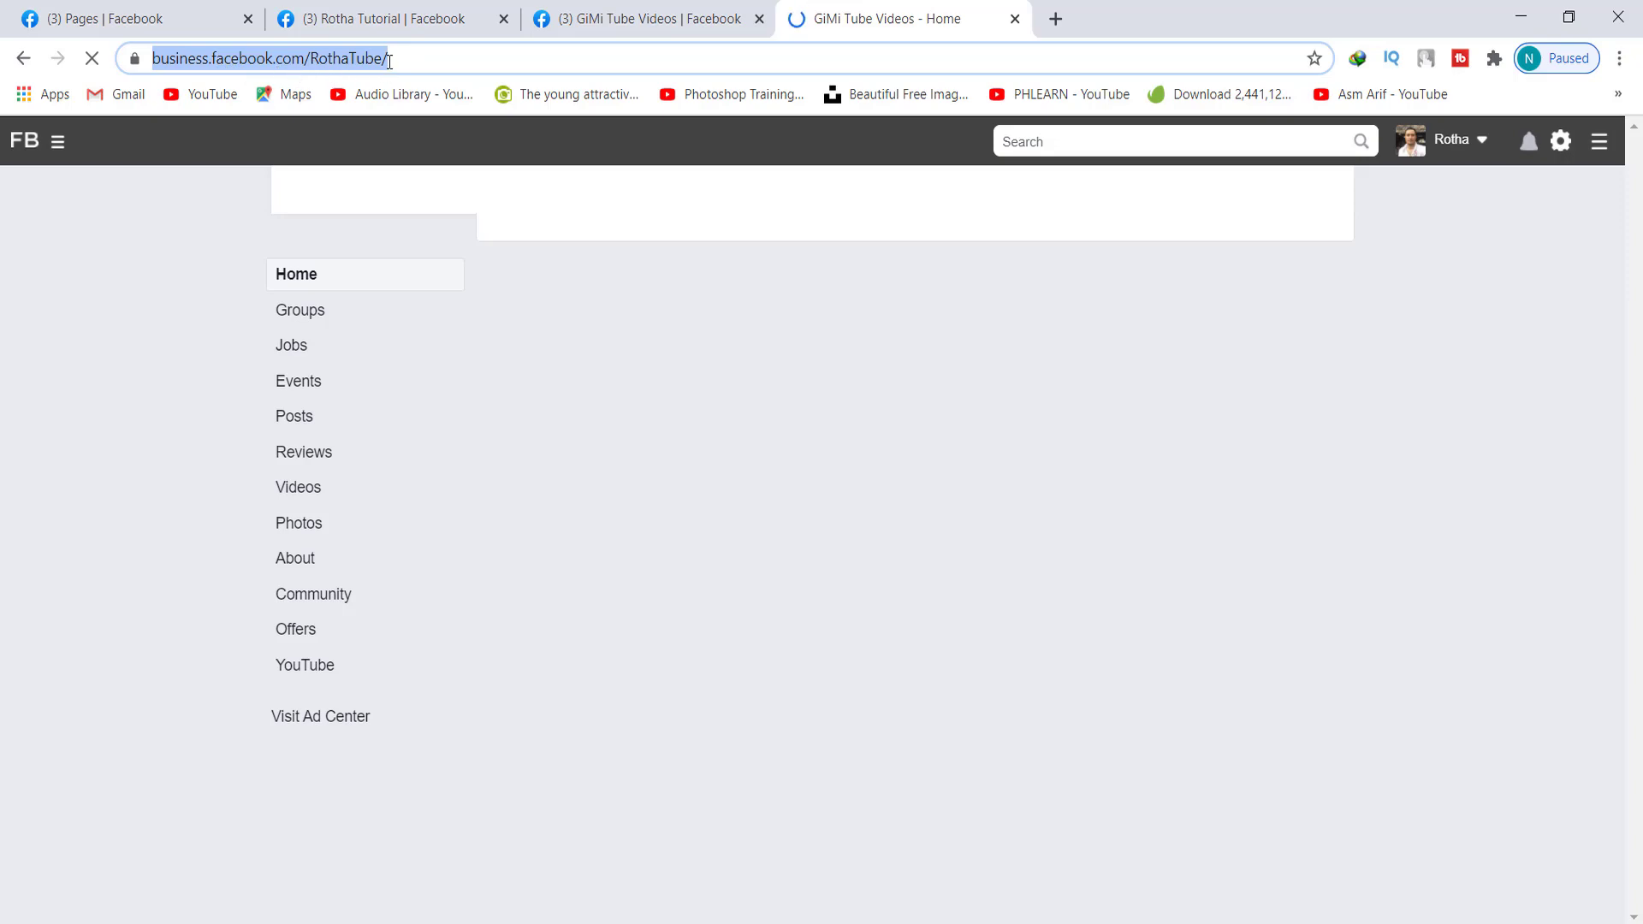
{"action": "left_click", "coordinate": [394, 19]}
{"action": "left_click", "coordinate": [642, 19]}
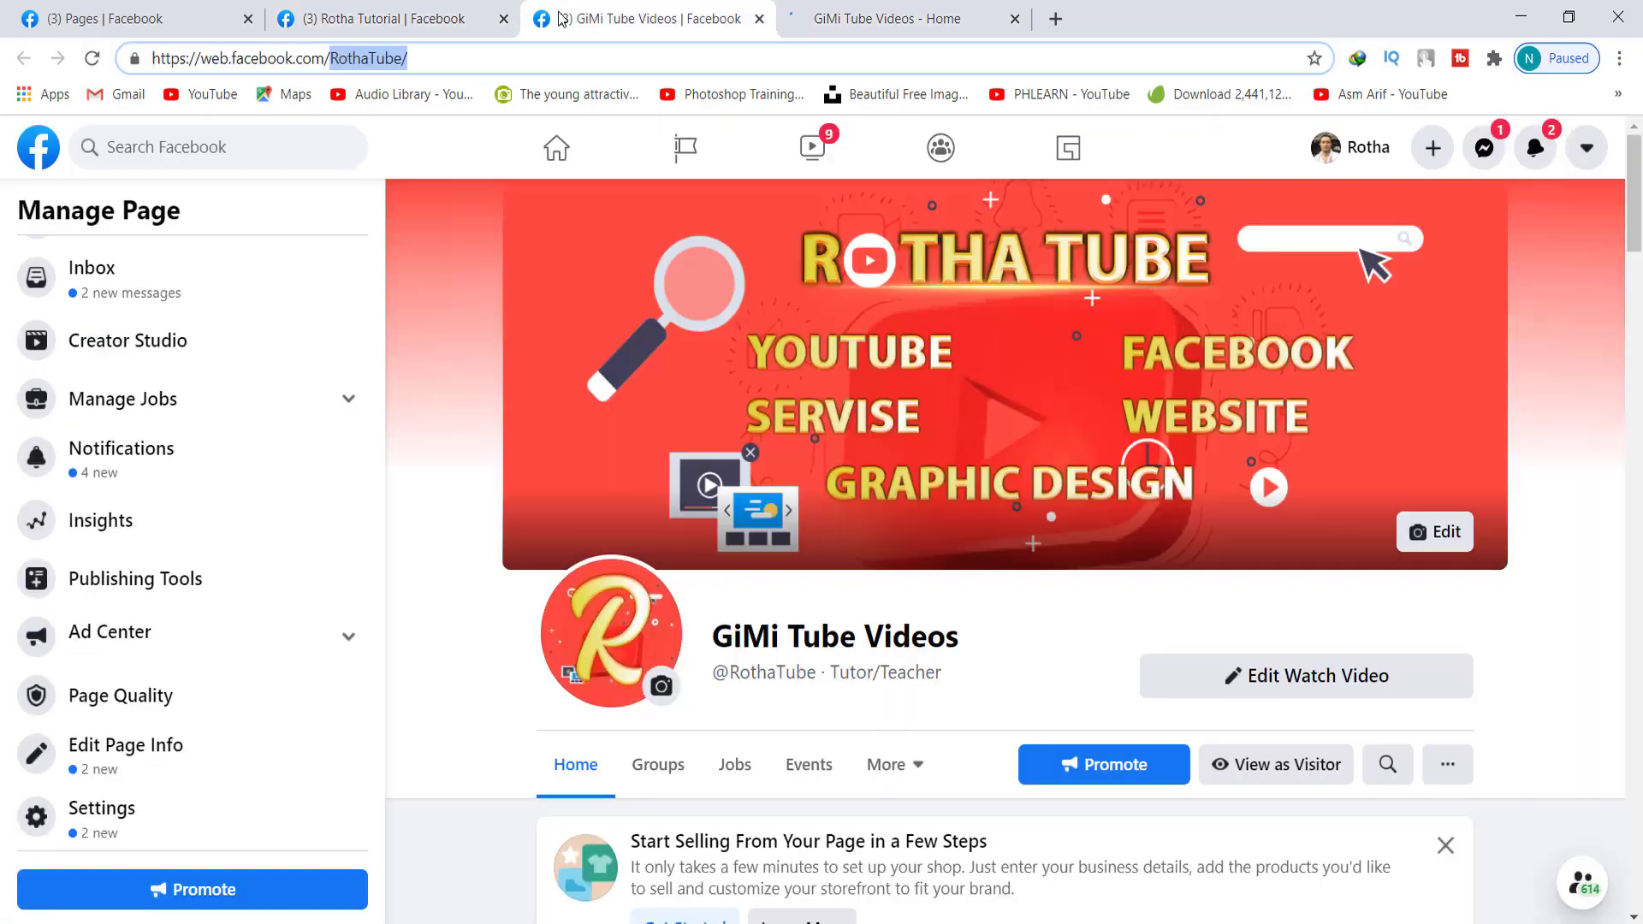
{"action": "left_click_drag", "start_coordinate": [821, 673], "coordinate": [712, 679]}
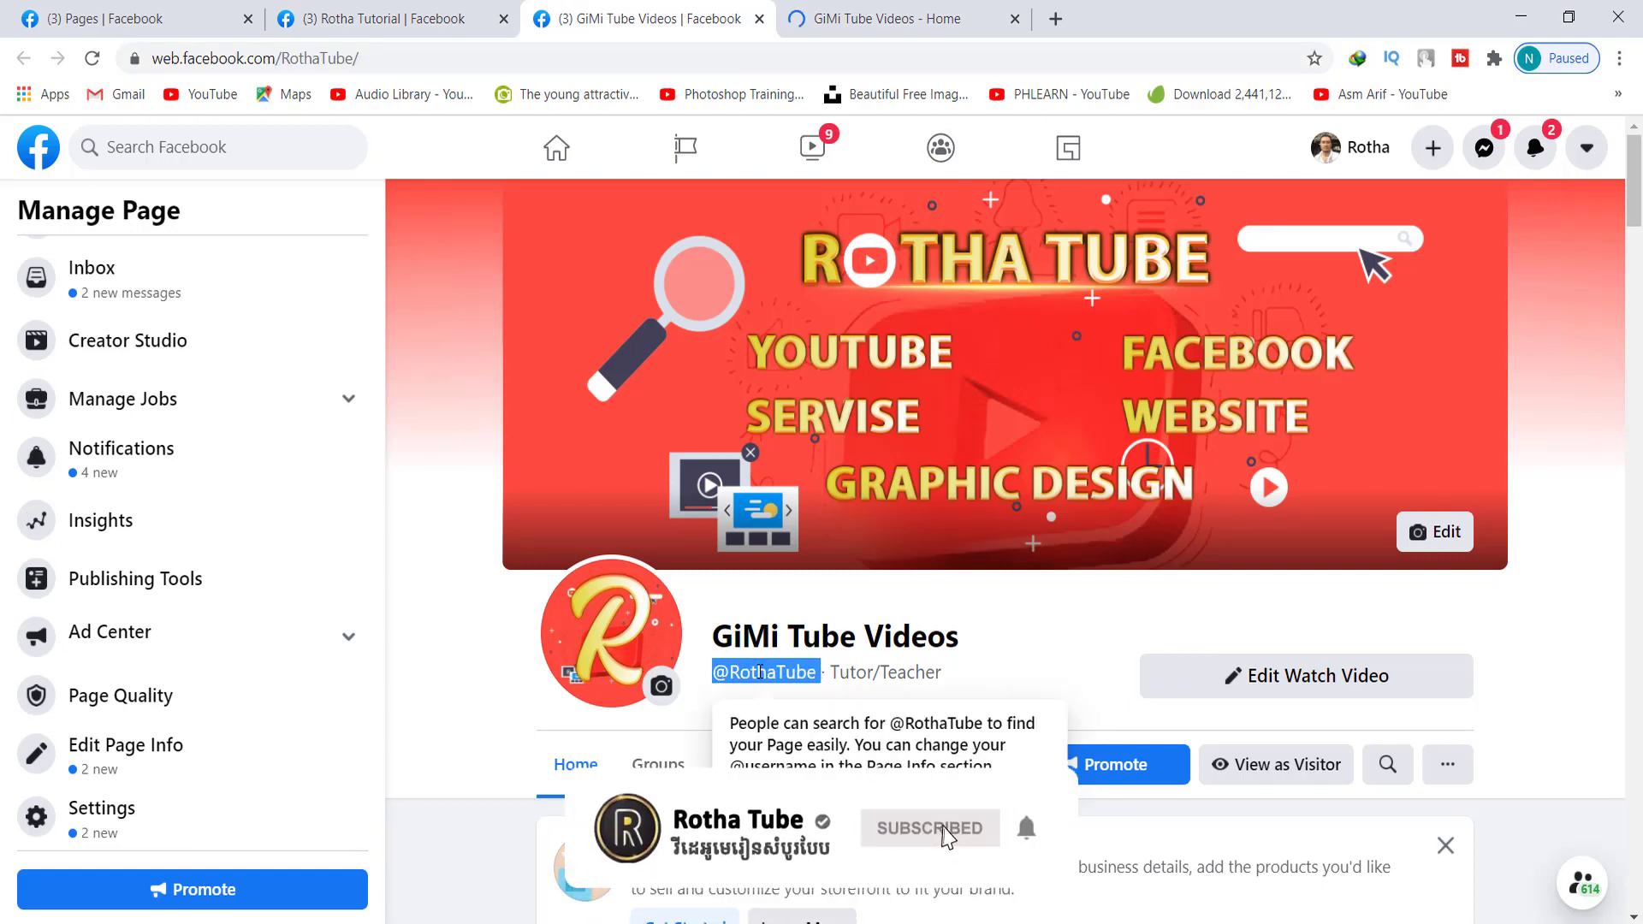
Look through the business.facebook.com version of GiMi Tube Videos, from its cover down to the About and Page Transparency sections
{"action": "left_click", "coordinate": [914, 11]}
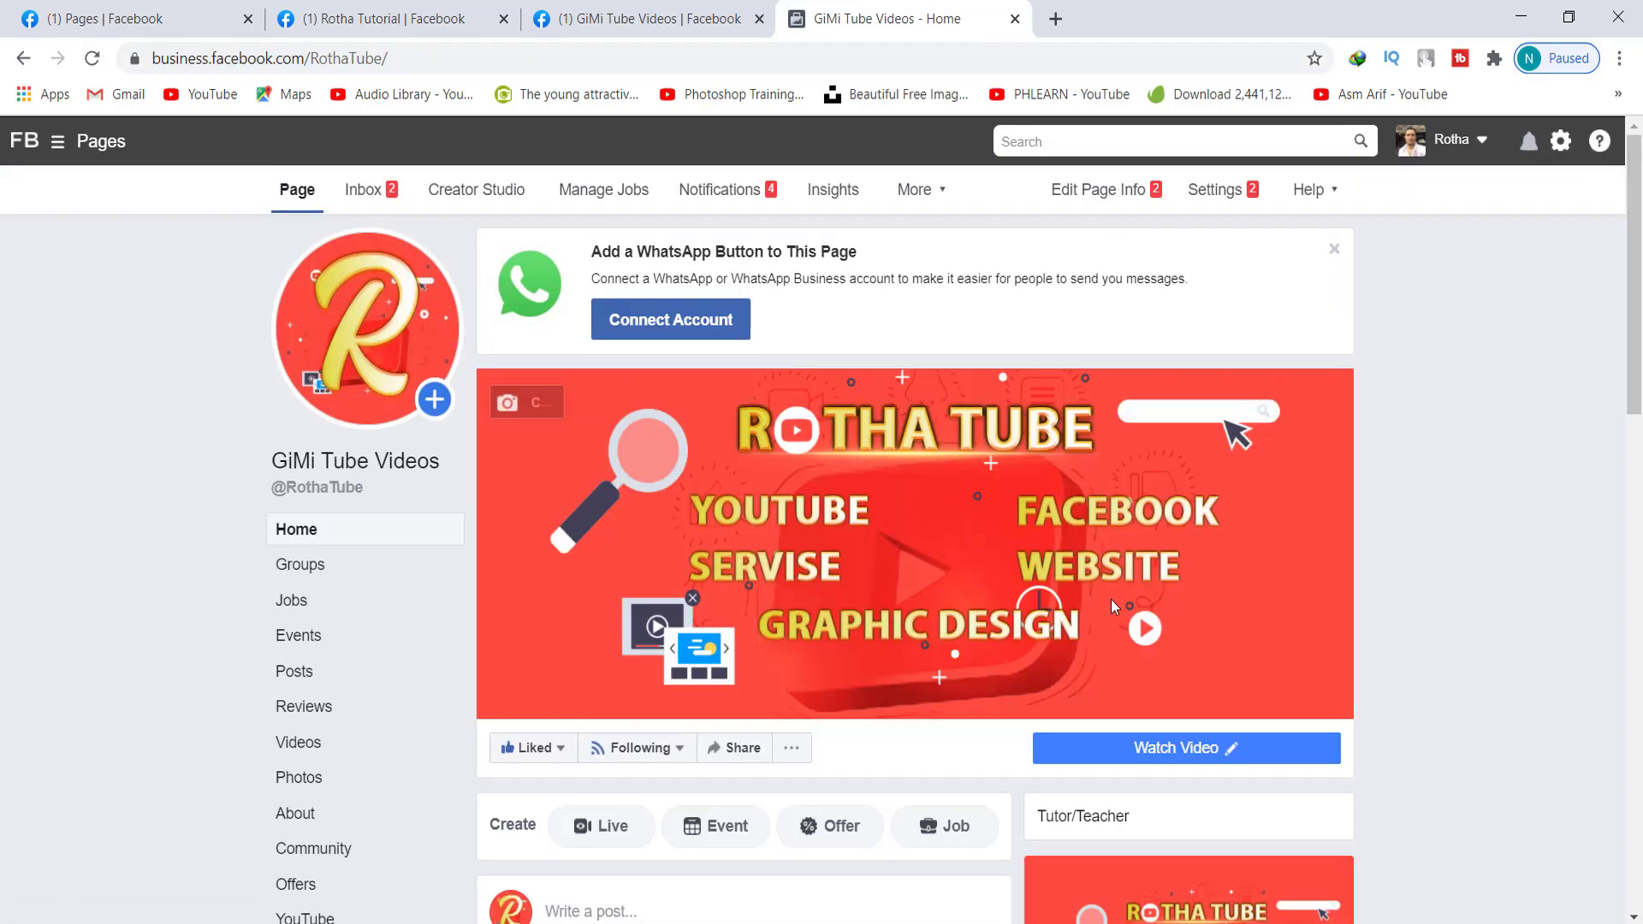
{"action": "scroll", "coordinate": [885, 531], "scroll_direction": "down", "scroll_amount": 10}
{"action": "scroll", "coordinate": [886, 537], "scroll_direction": "up", "scroll_amount": 10}
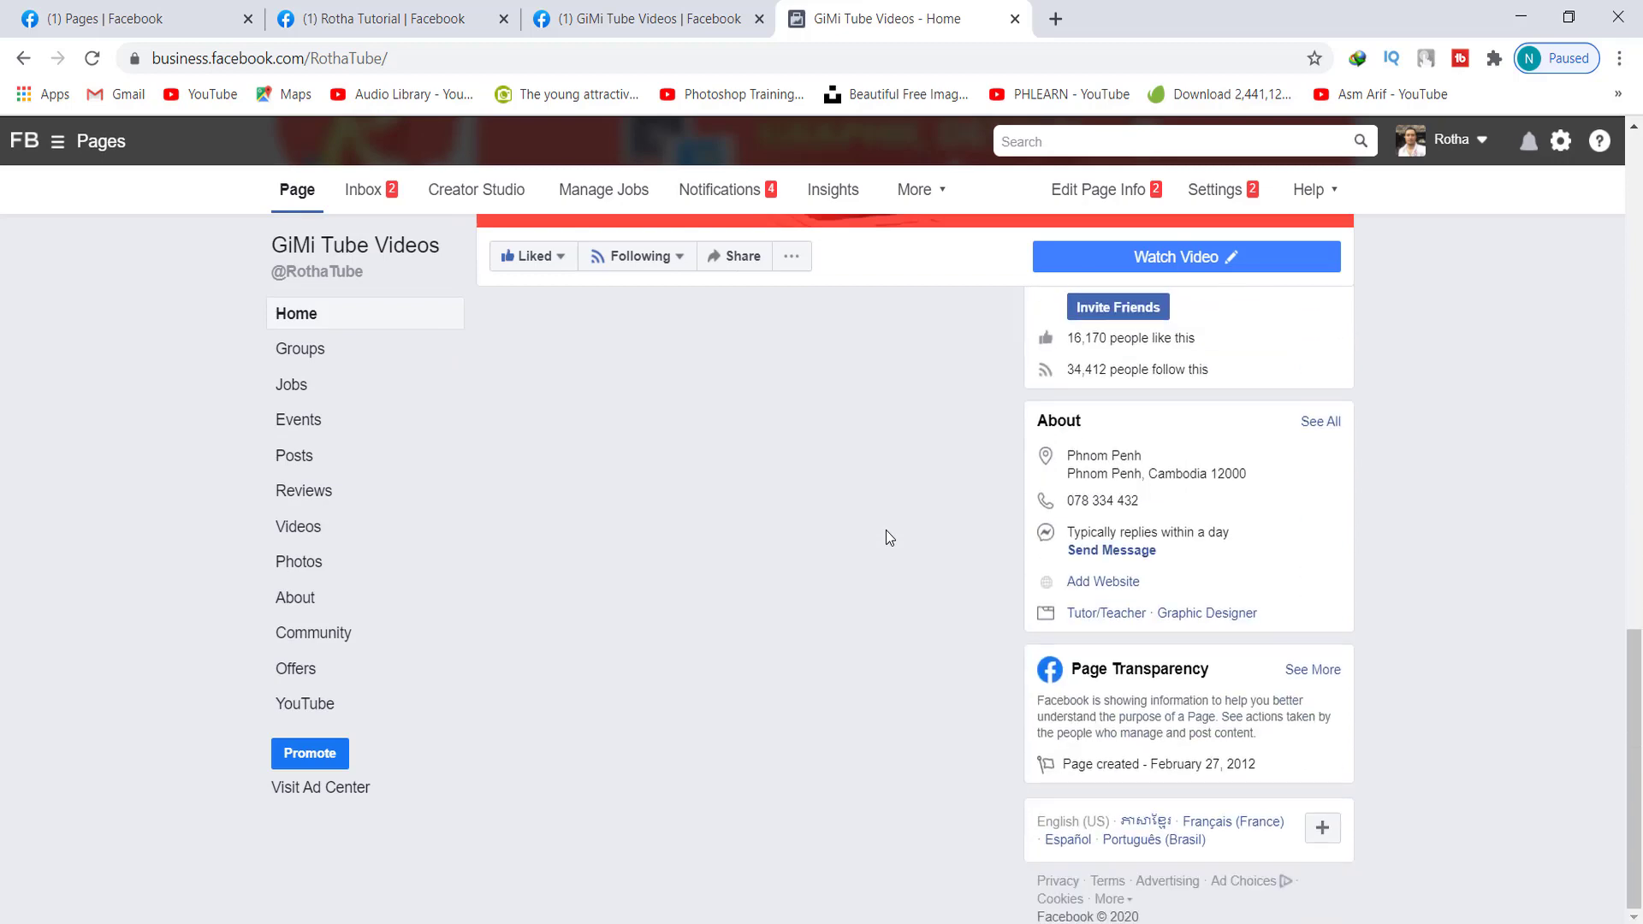
{"action": "scroll", "coordinate": [885, 530], "scroll_direction": "up", "scroll_amount": 2}
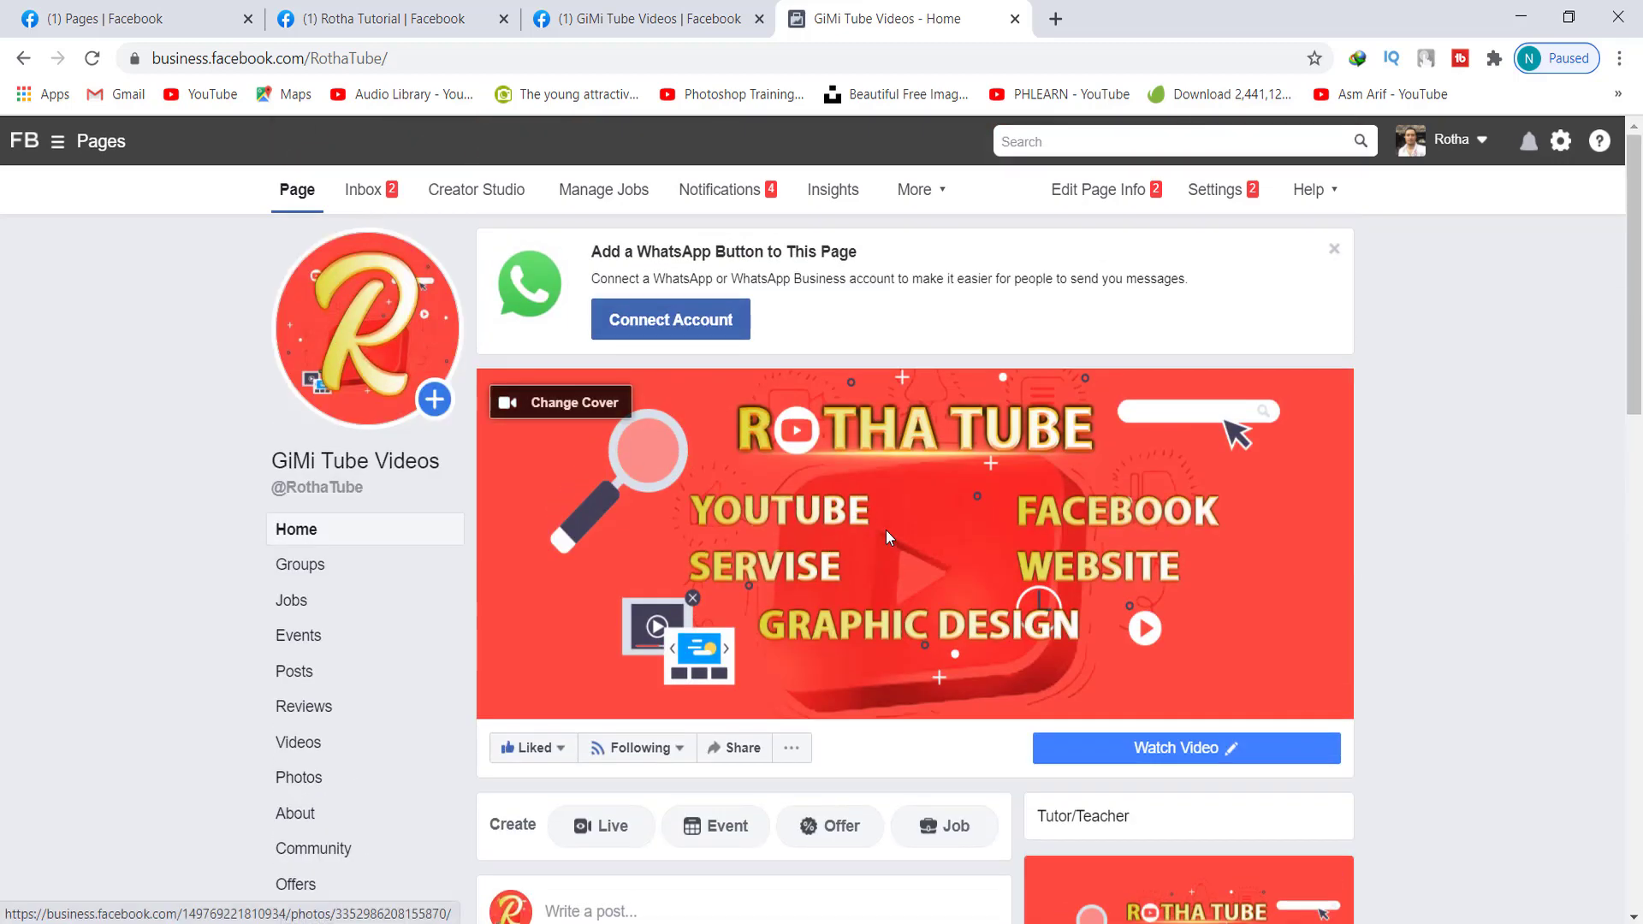
{"action": "left_click", "coordinate": [620, 57]}
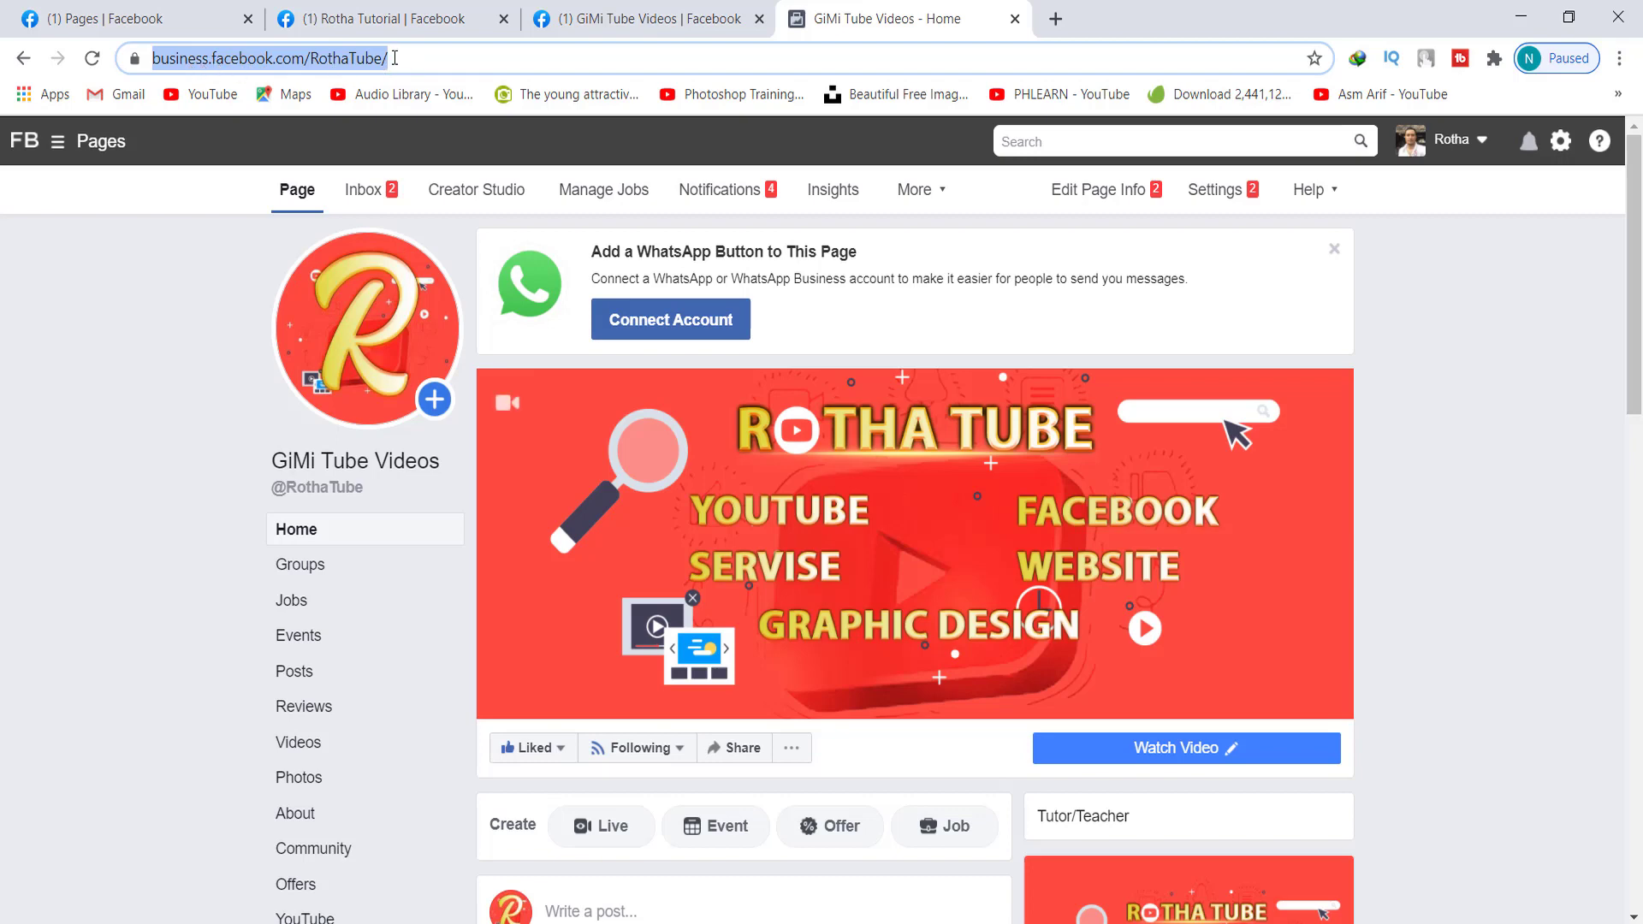
{"action": "left_click", "coordinate": [676, 35]}
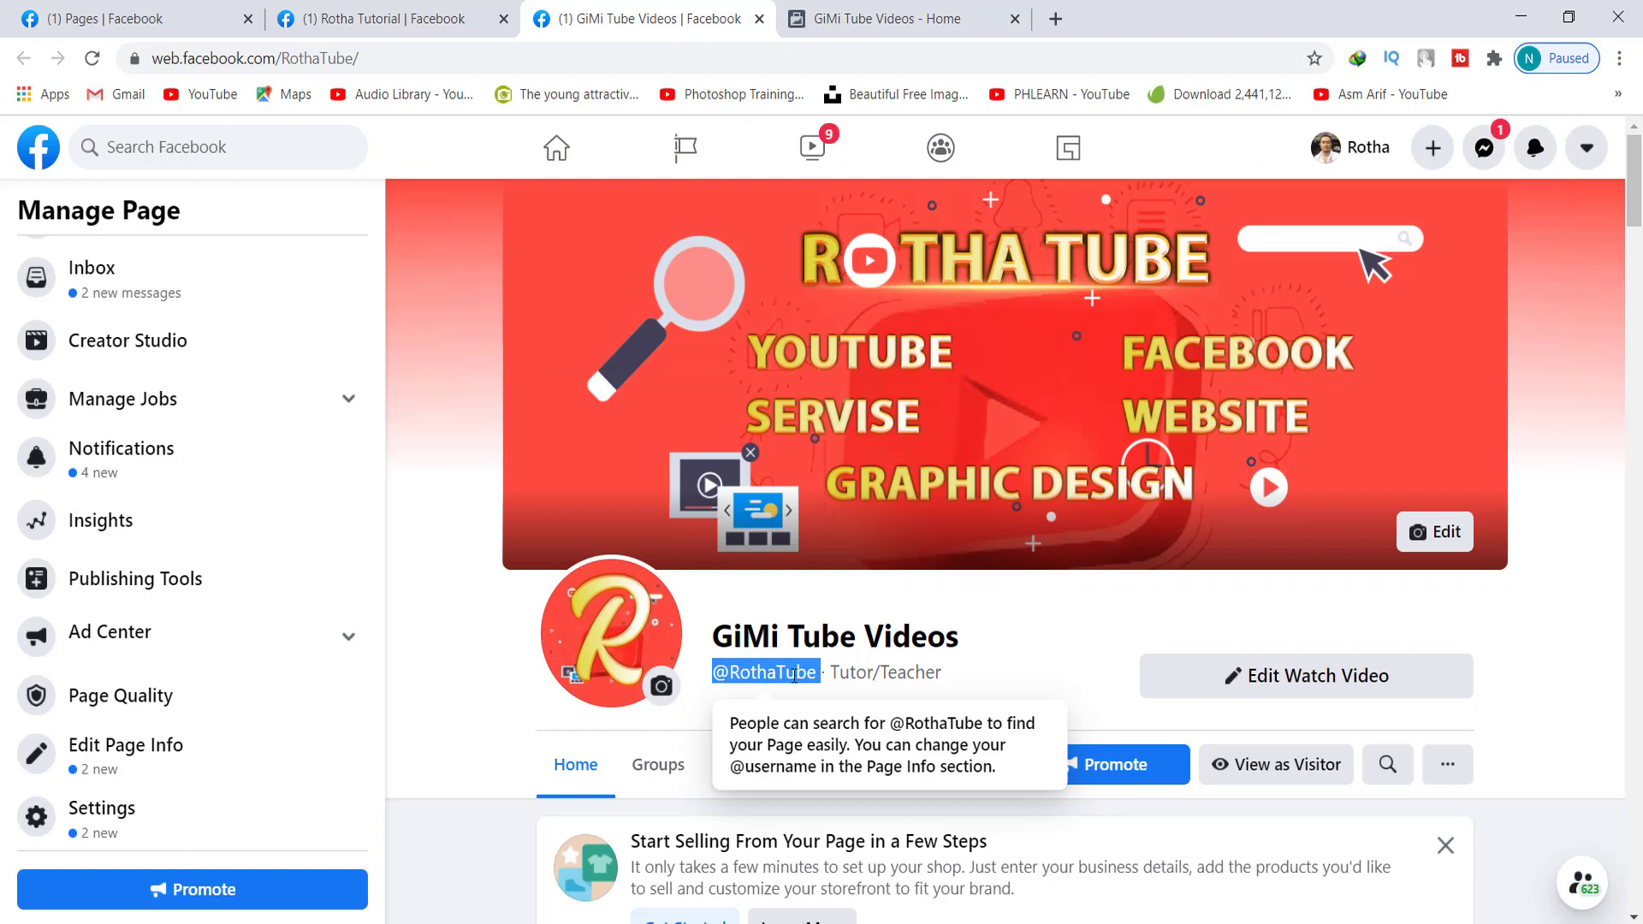
{"action": "left_click", "coordinate": [902, 18]}
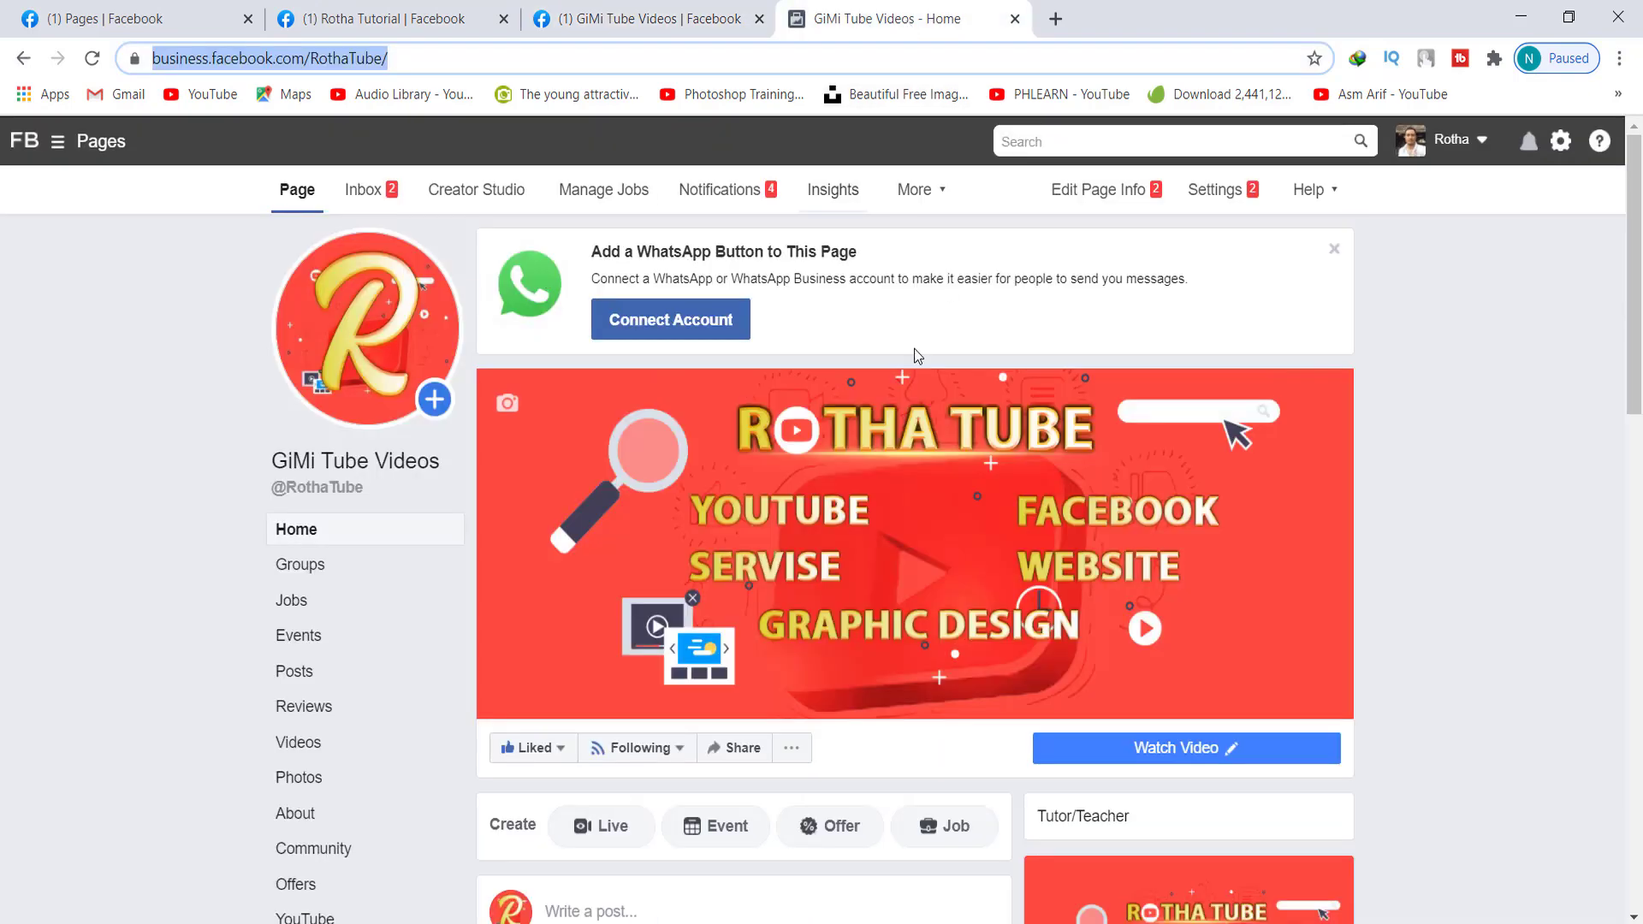
{"action": "left_click", "coordinate": [1334, 250]}
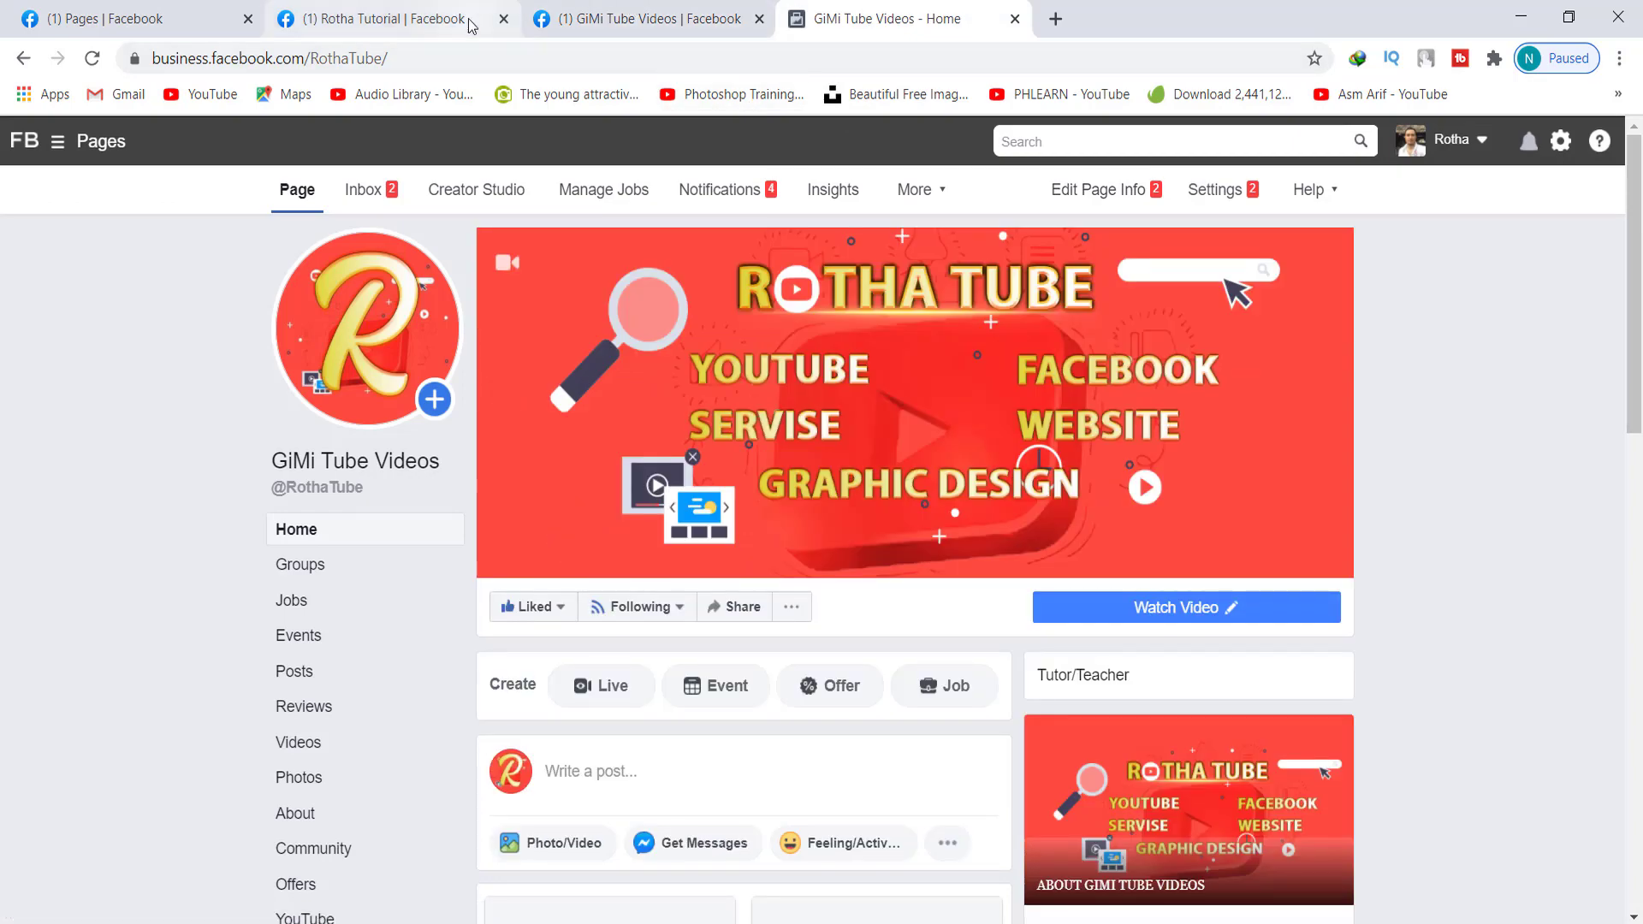
Look through the standard version of GiMi Tube Videos, including its Insights, setup progress, About, suggested groups and Photos sections
{"action": "left_click", "coordinate": [472, 26]}
{"action": "left_click", "coordinate": [579, 18]}
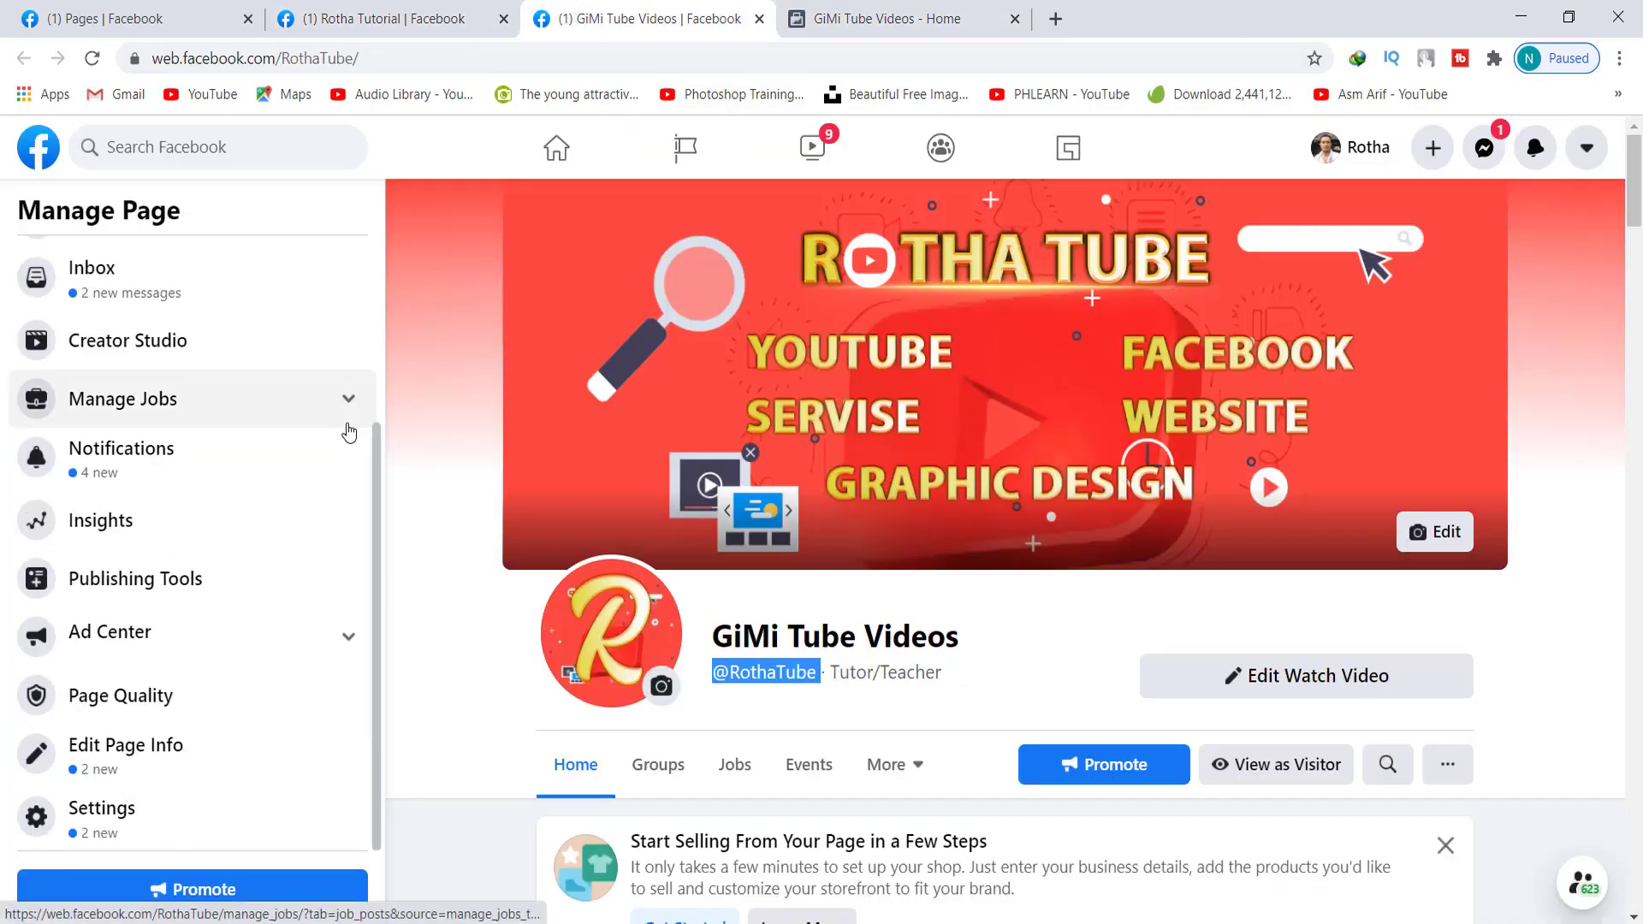
{"action": "scroll", "coordinate": [443, 603], "scroll_direction": "down", "scroll_amount": 6}
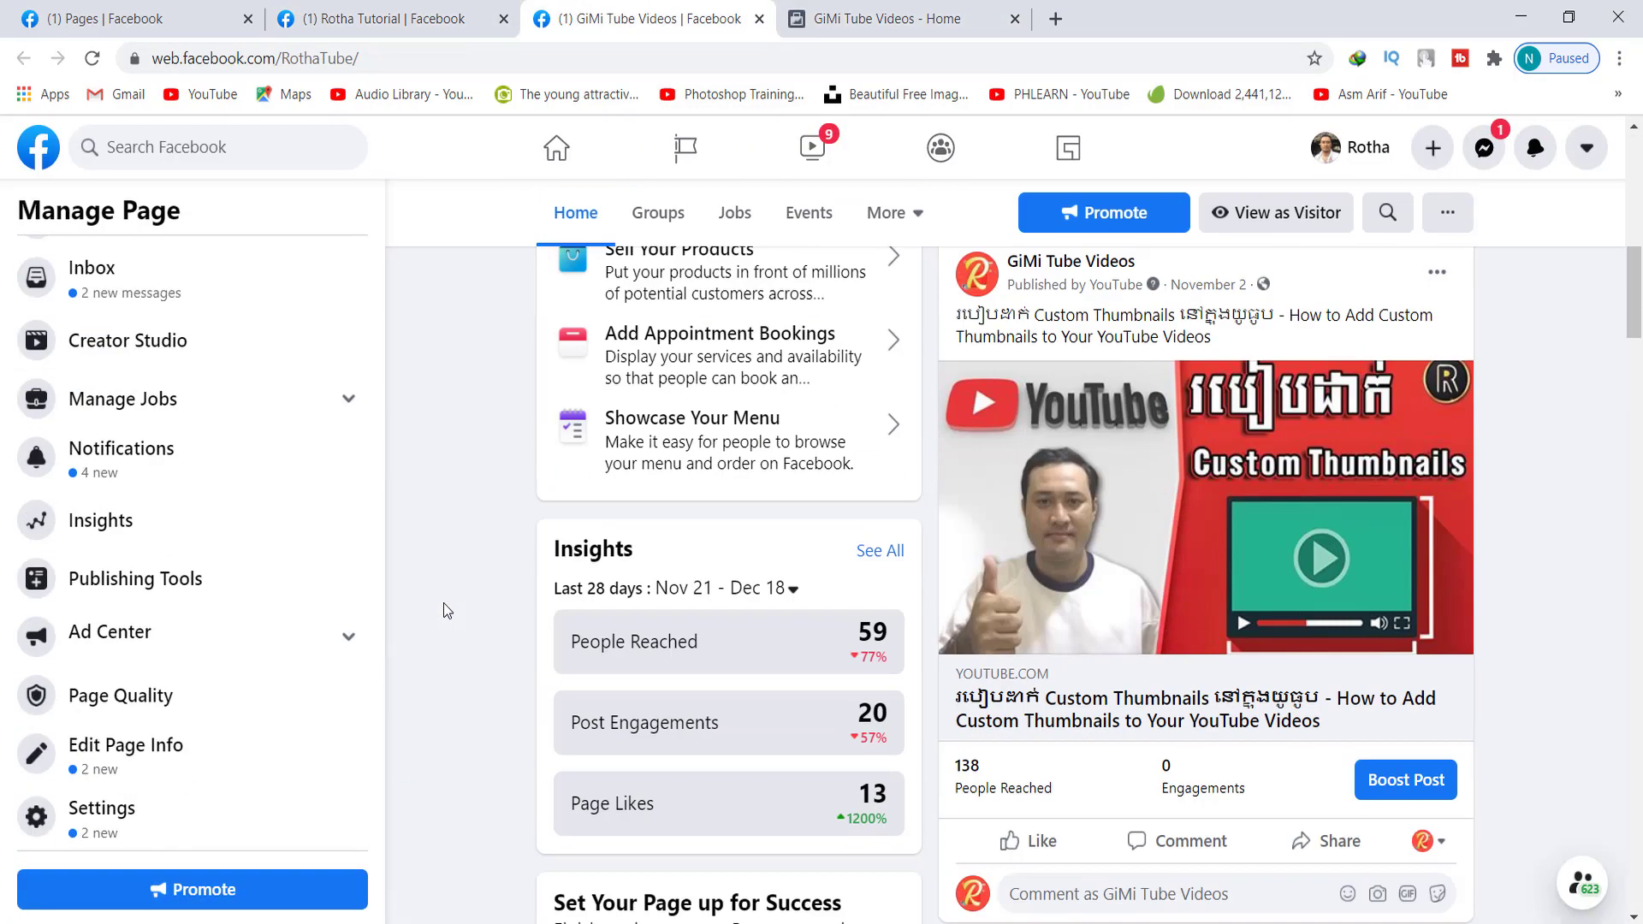
{"action": "scroll", "coordinate": [443, 603], "scroll_direction": "down", "scroll_amount": 5}
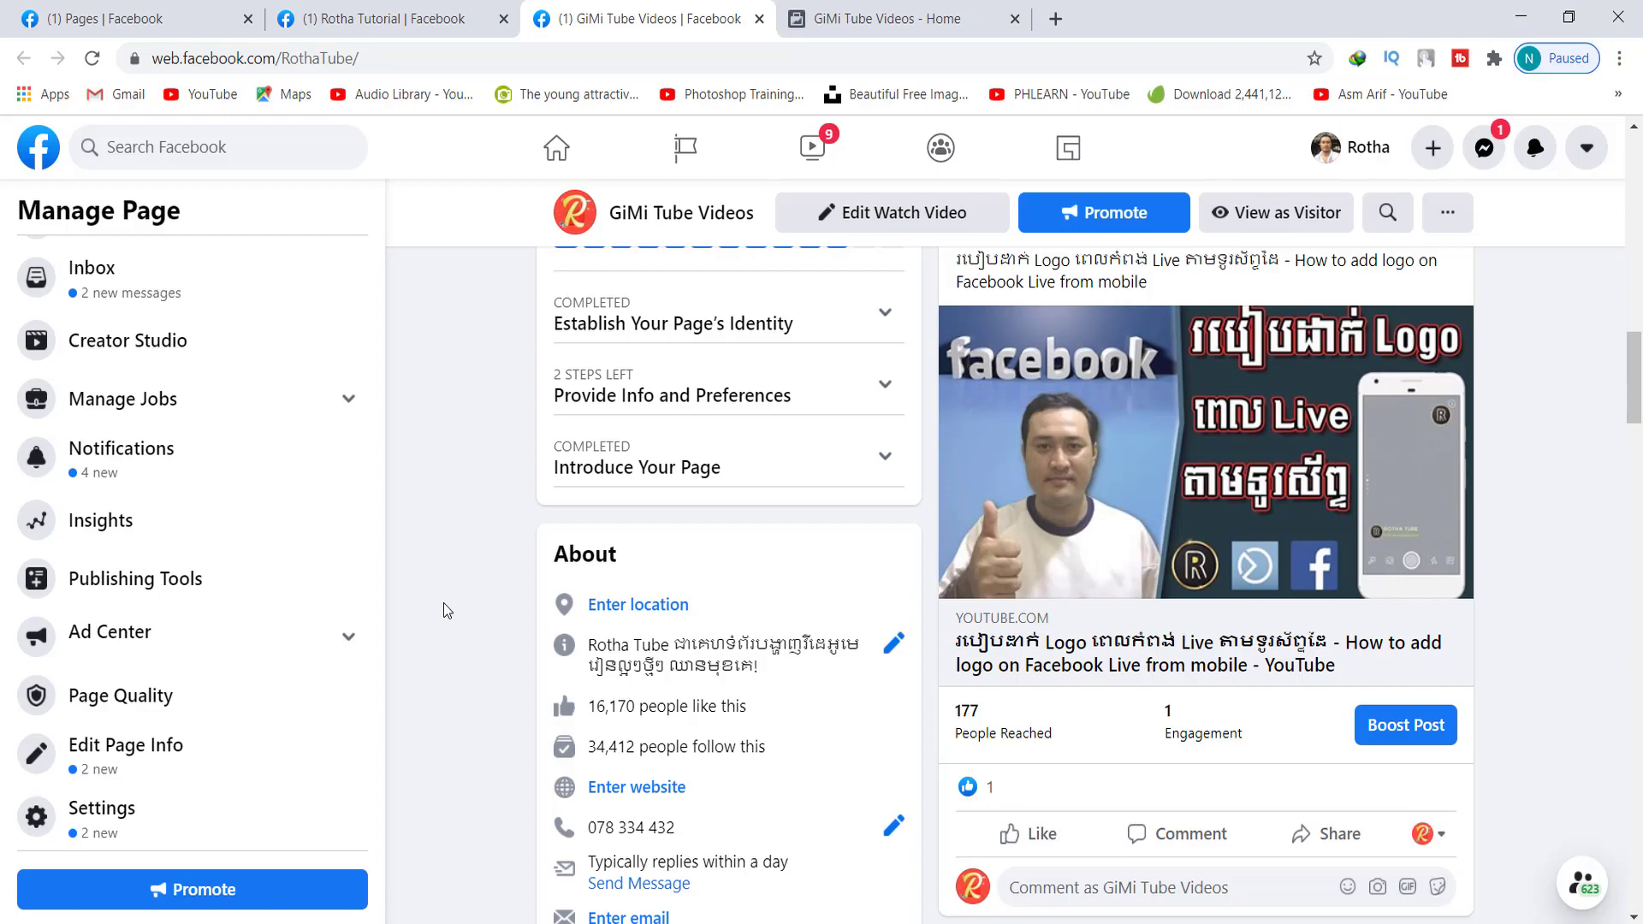
{"action": "scroll", "coordinate": [443, 603], "scroll_direction": "up", "scroll_amount": 8}
{"action": "scroll", "coordinate": [443, 602], "scroll_direction": "down", "scroll_amount": 11}
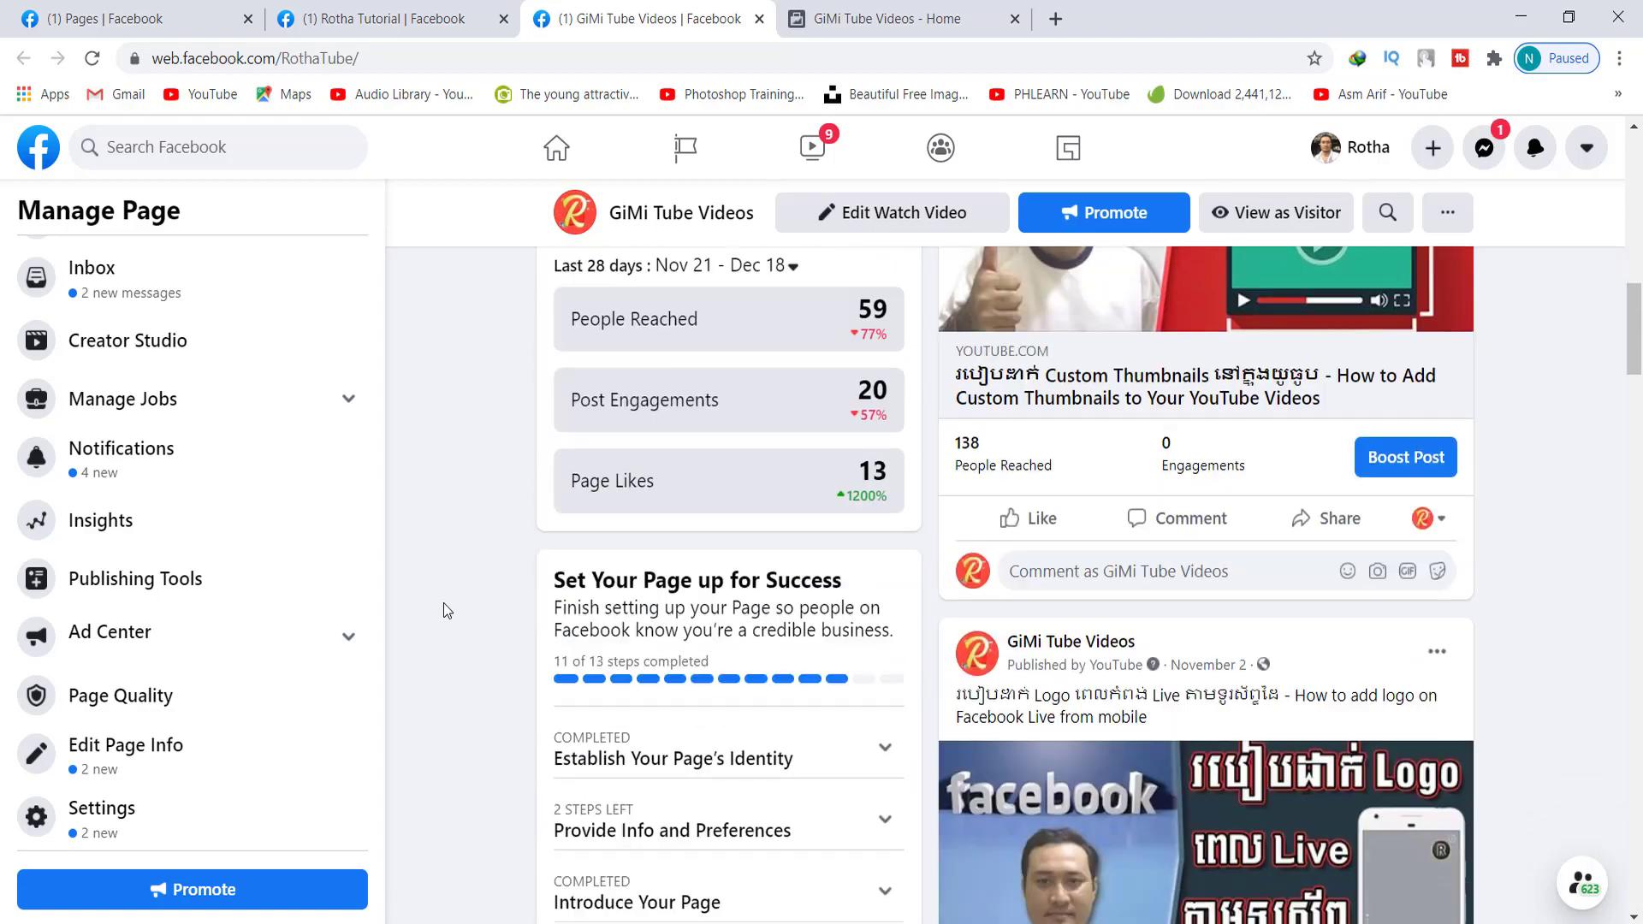
{"action": "scroll", "coordinate": [443, 603], "scroll_direction": "down", "scroll_amount": 5}
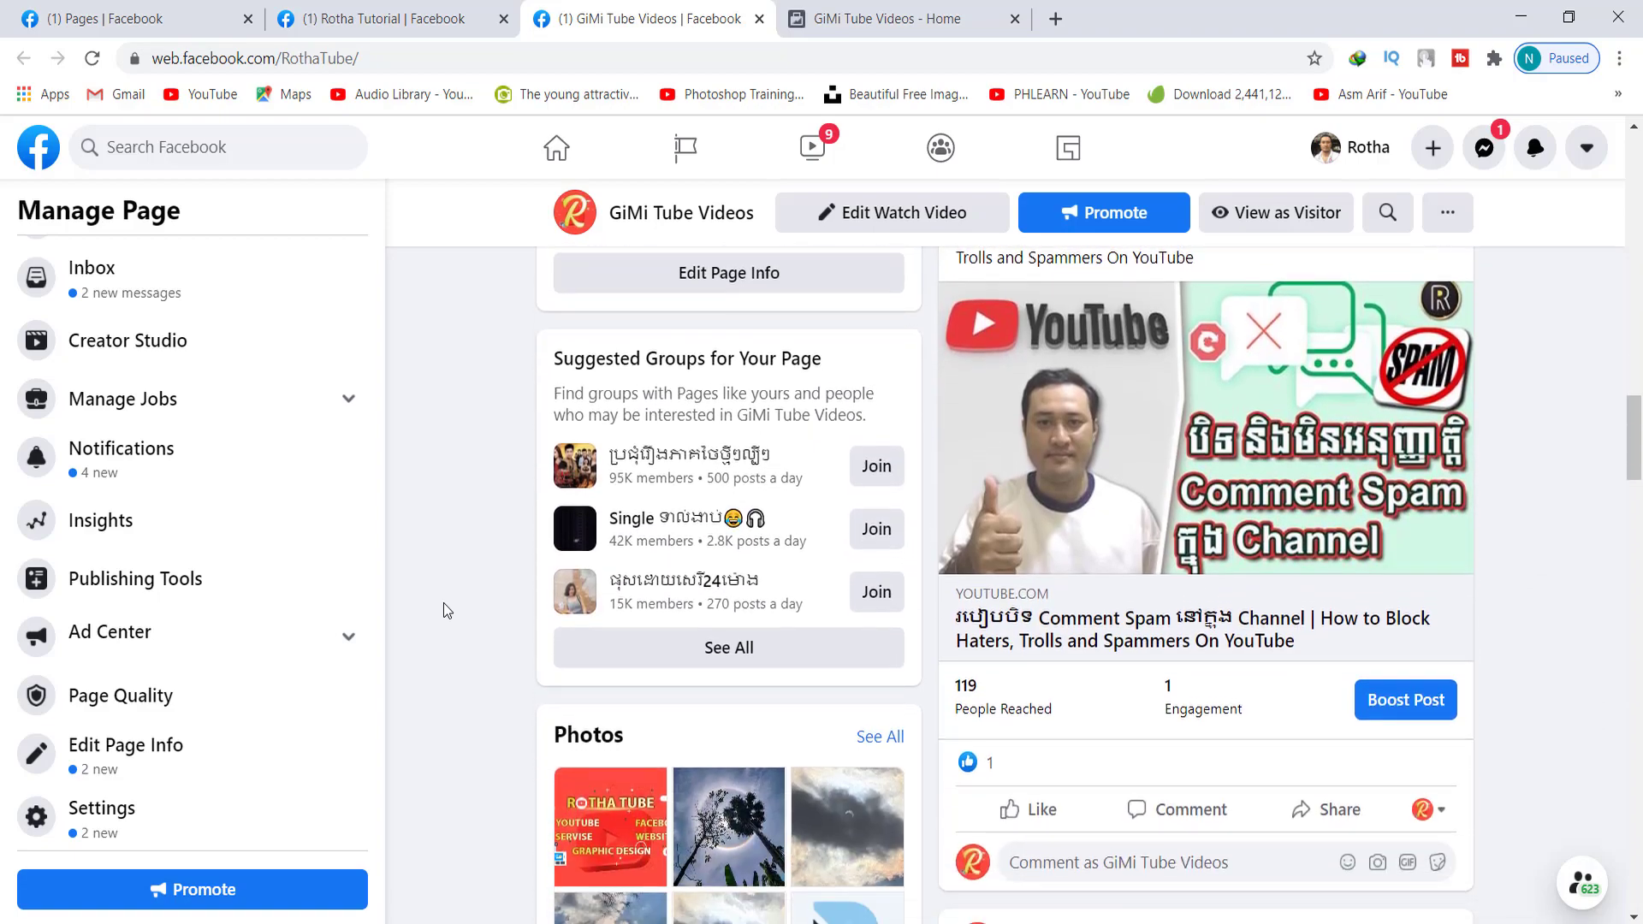
{"action": "scroll", "coordinate": [443, 602], "scroll_direction": "down", "scroll_amount": 1}
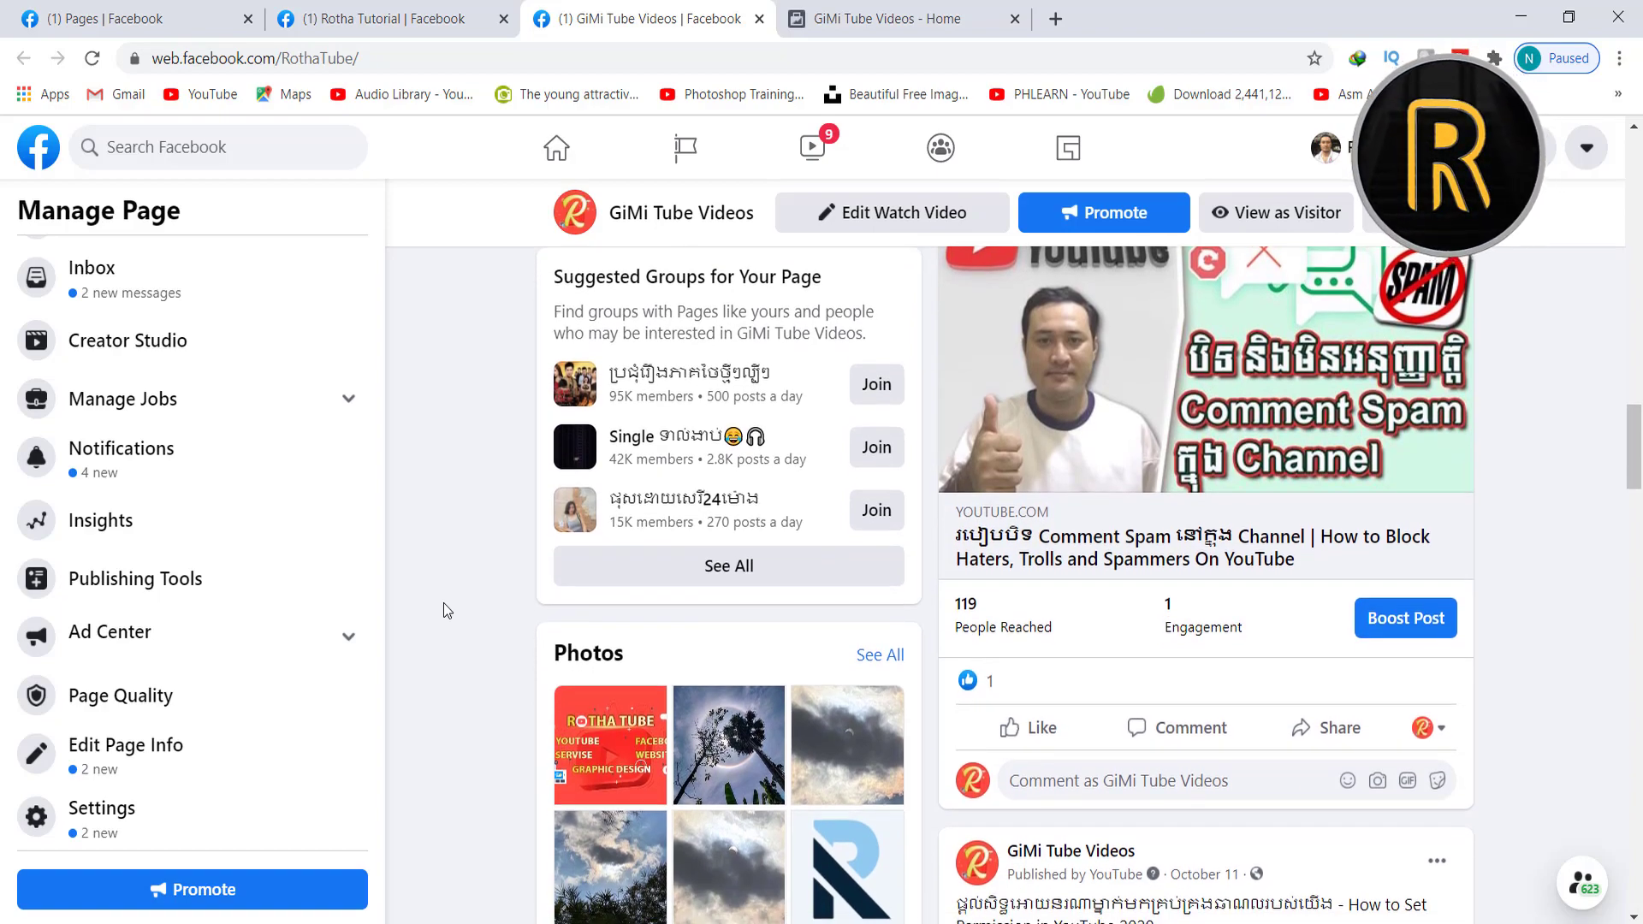
{"action": "scroll", "coordinate": [443, 603], "scroll_direction": "up", "scroll_amount": 15}
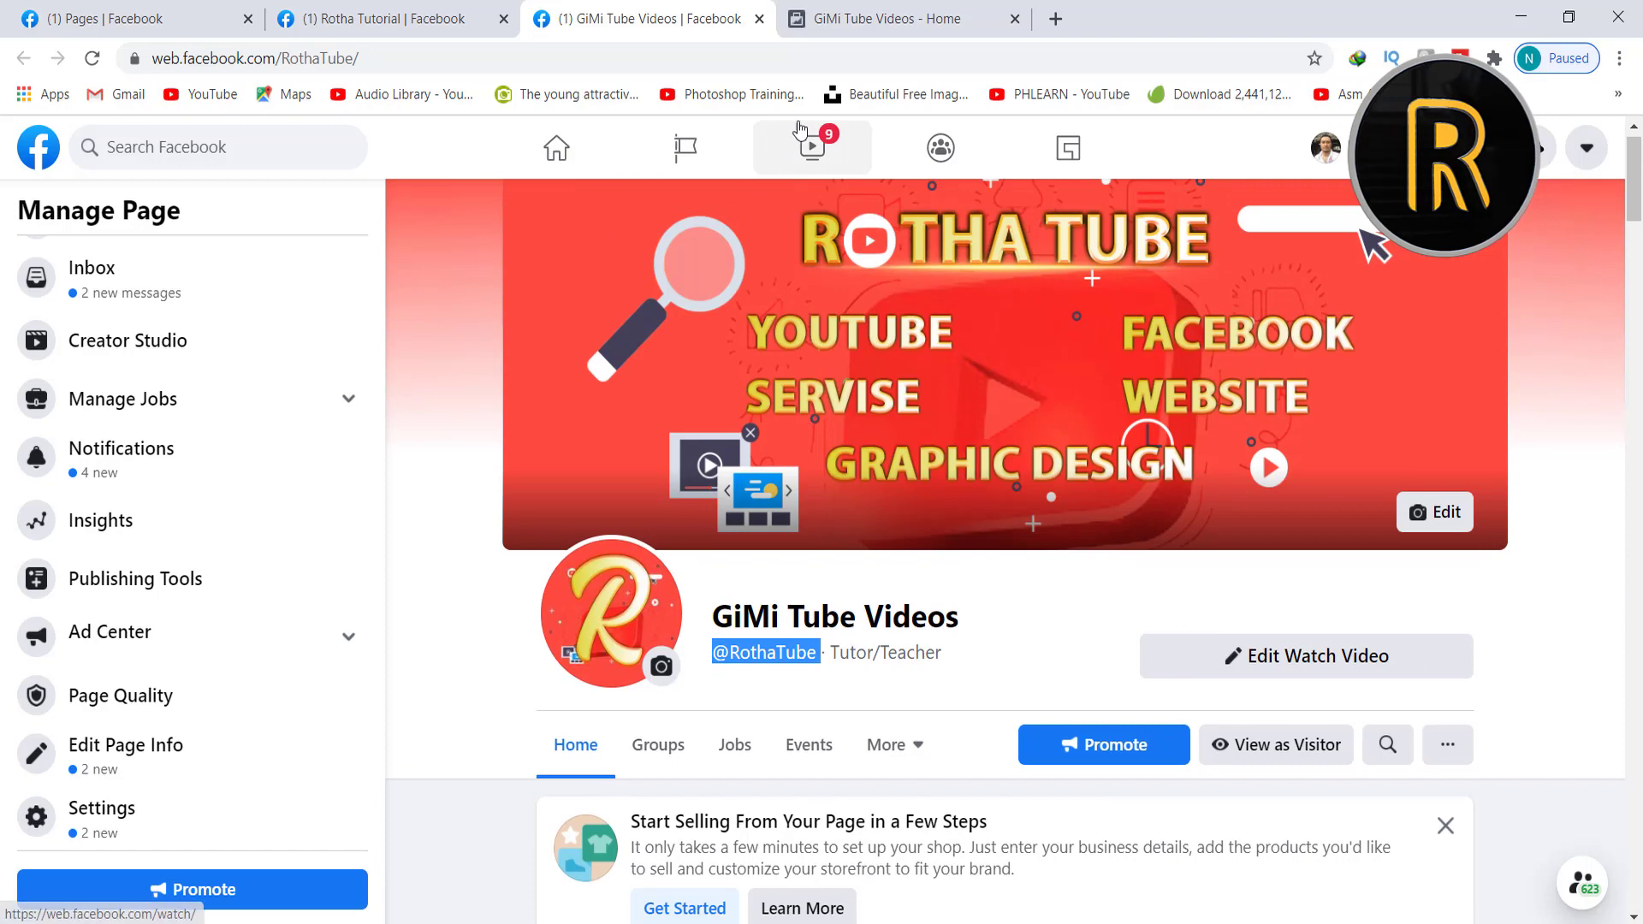
Review the classic business.facebook.com layout of GiMi Tube Videos down to Page Transparency and return to its cover
{"action": "left_click", "coordinate": [890, 20]}
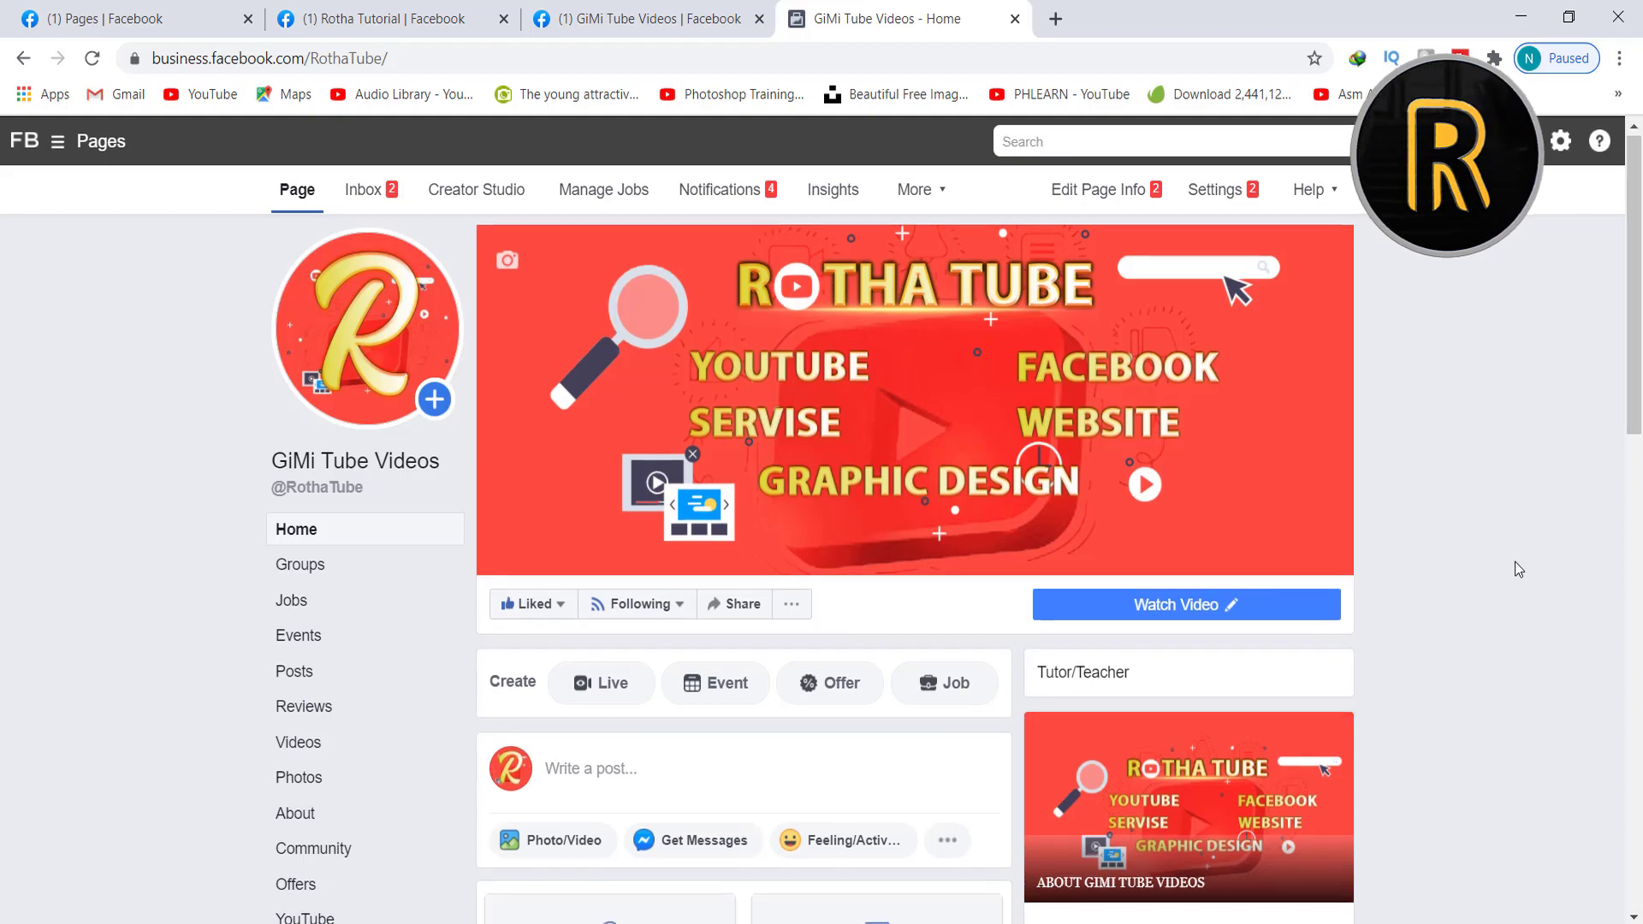
{"action": "scroll", "coordinate": [1514, 561], "scroll_direction": "down", "scroll_amount": 10}
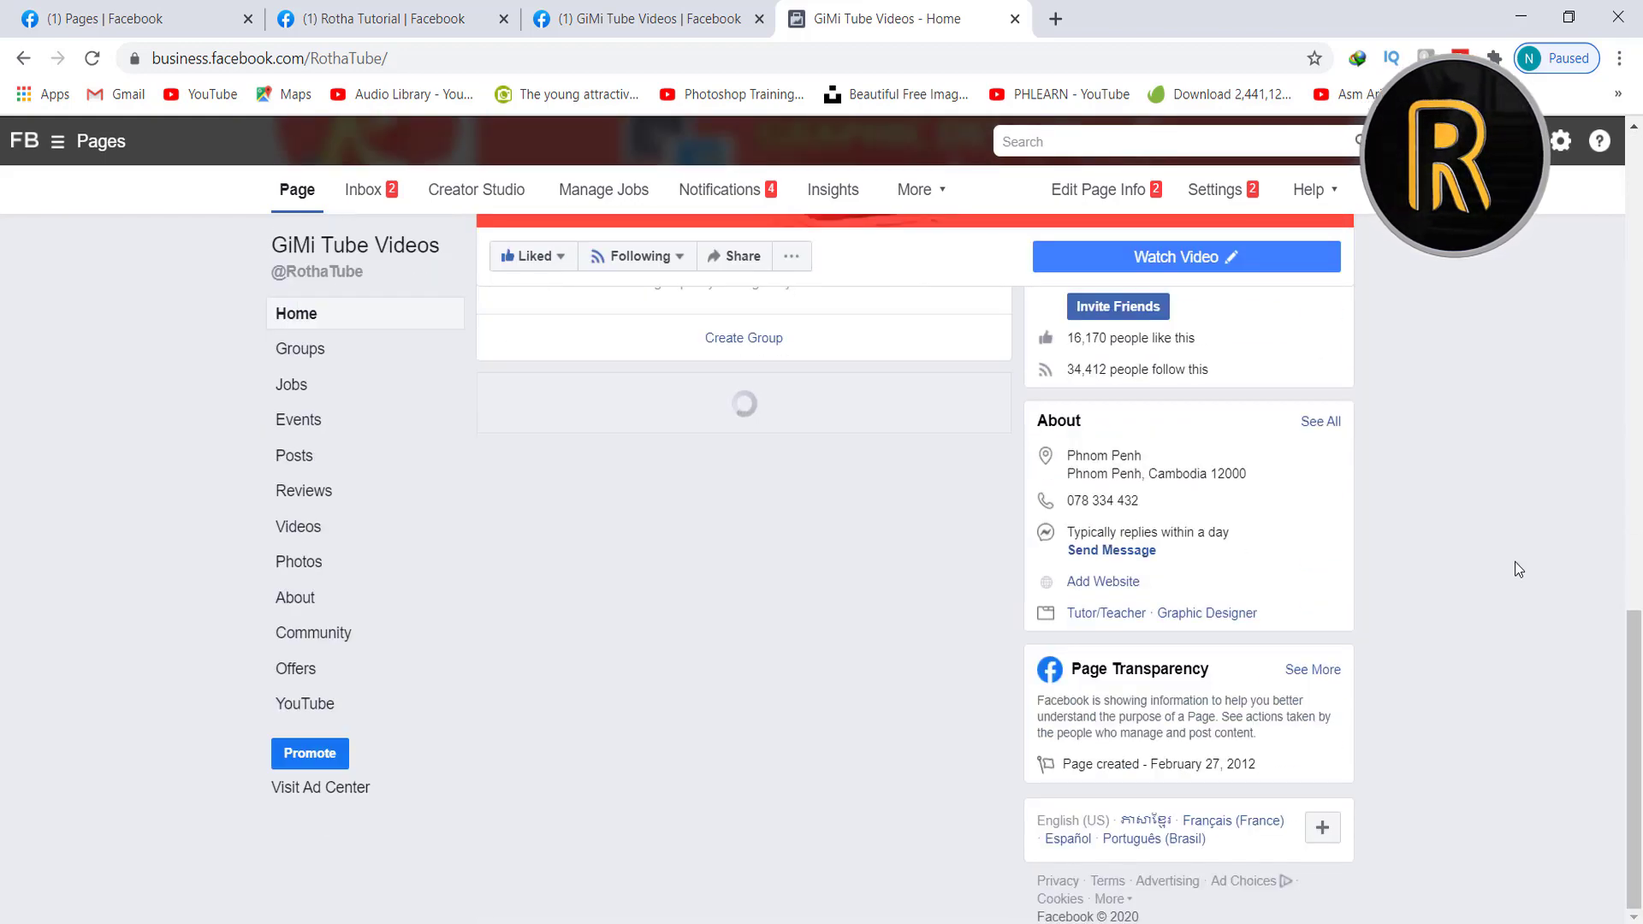
{"action": "scroll", "coordinate": [1515, 562], "scroll_direction": "up", "scroll_amount": 2}
{"action": "scroll", "coordinate": [1515, 562], "scroll_direction": "up", "scroll_amount": 5}
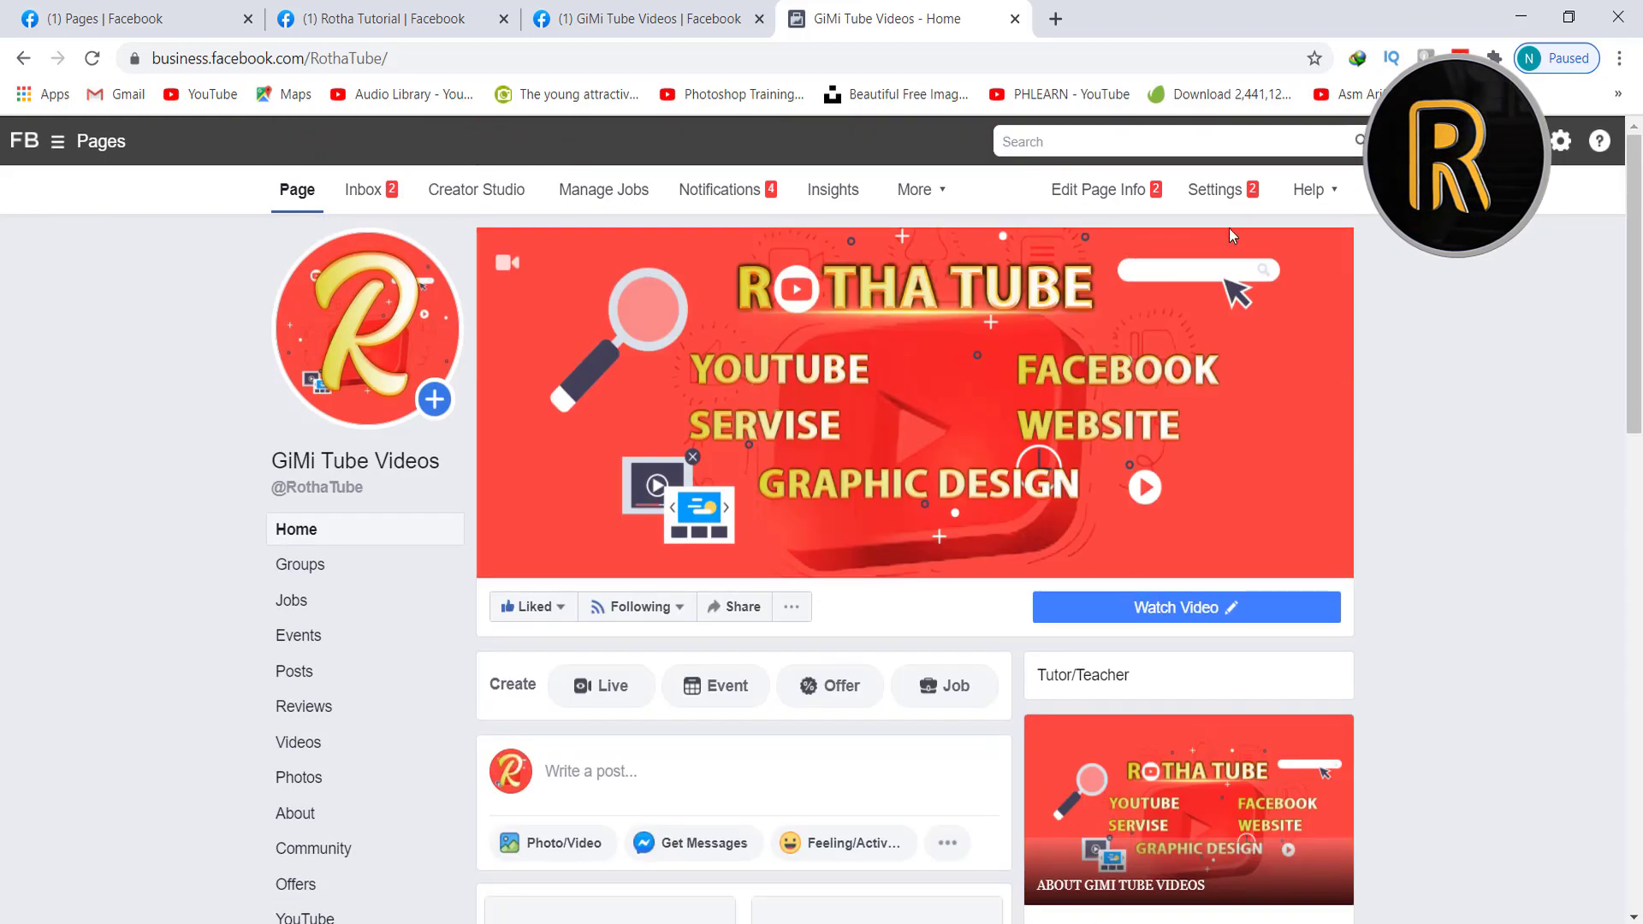
View the Rotha Tutorial page, and review the standard layout of GiMi Tube Videos down to its Insights and back to the cover
{"action": "left_click", "coordinate": [373, 21]}
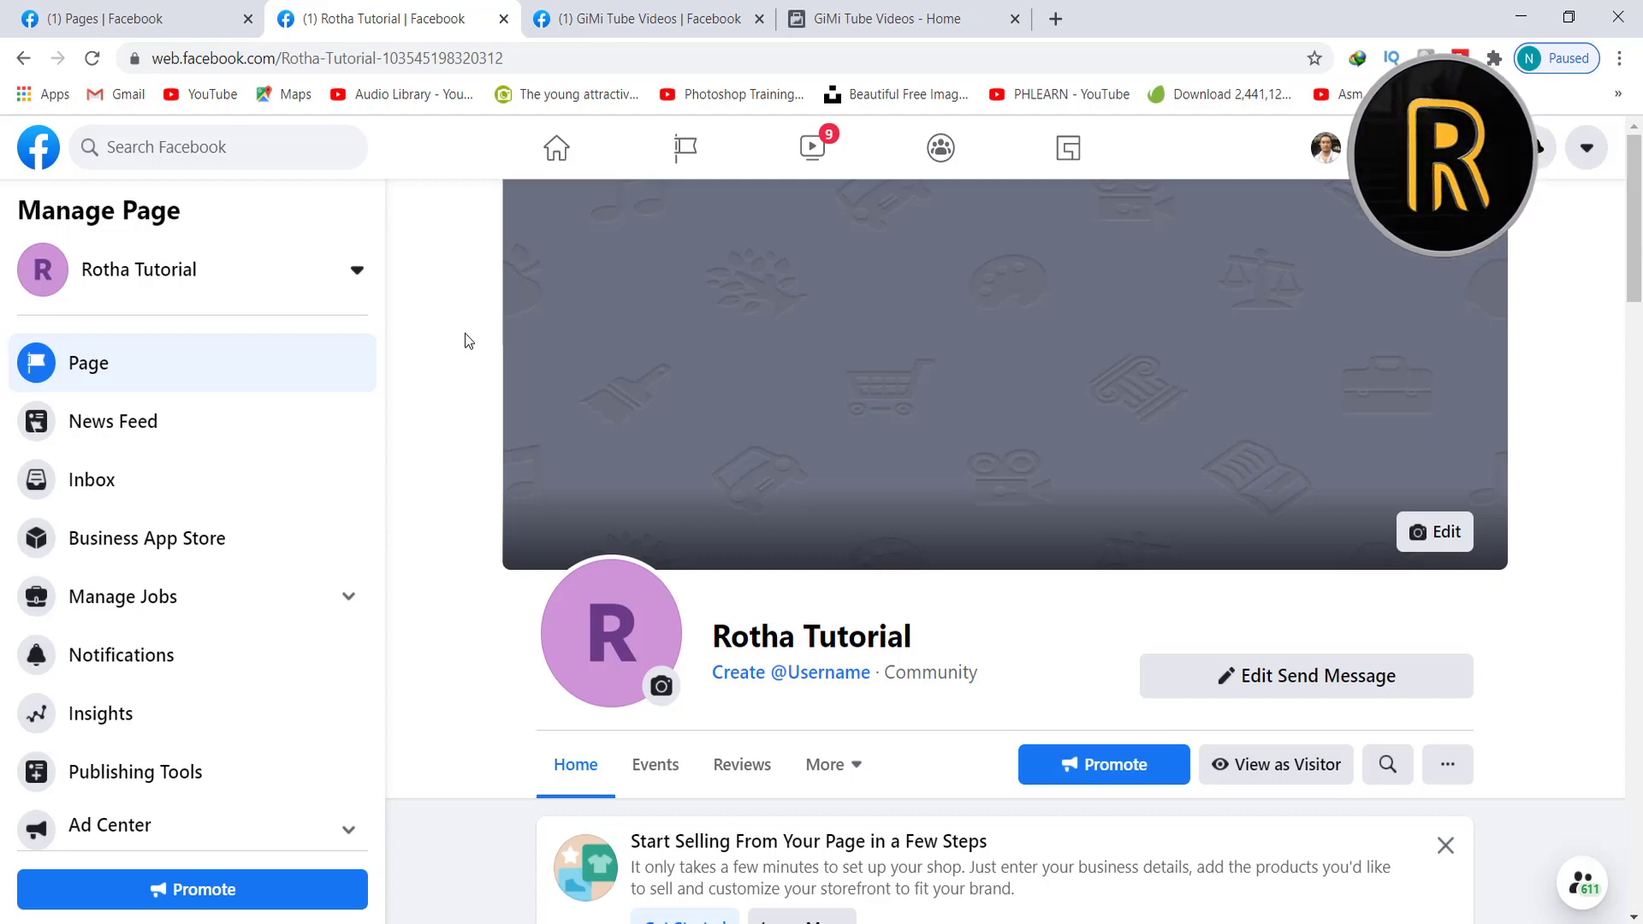
{"action": "left_click", "coordinate": [731, 13]}
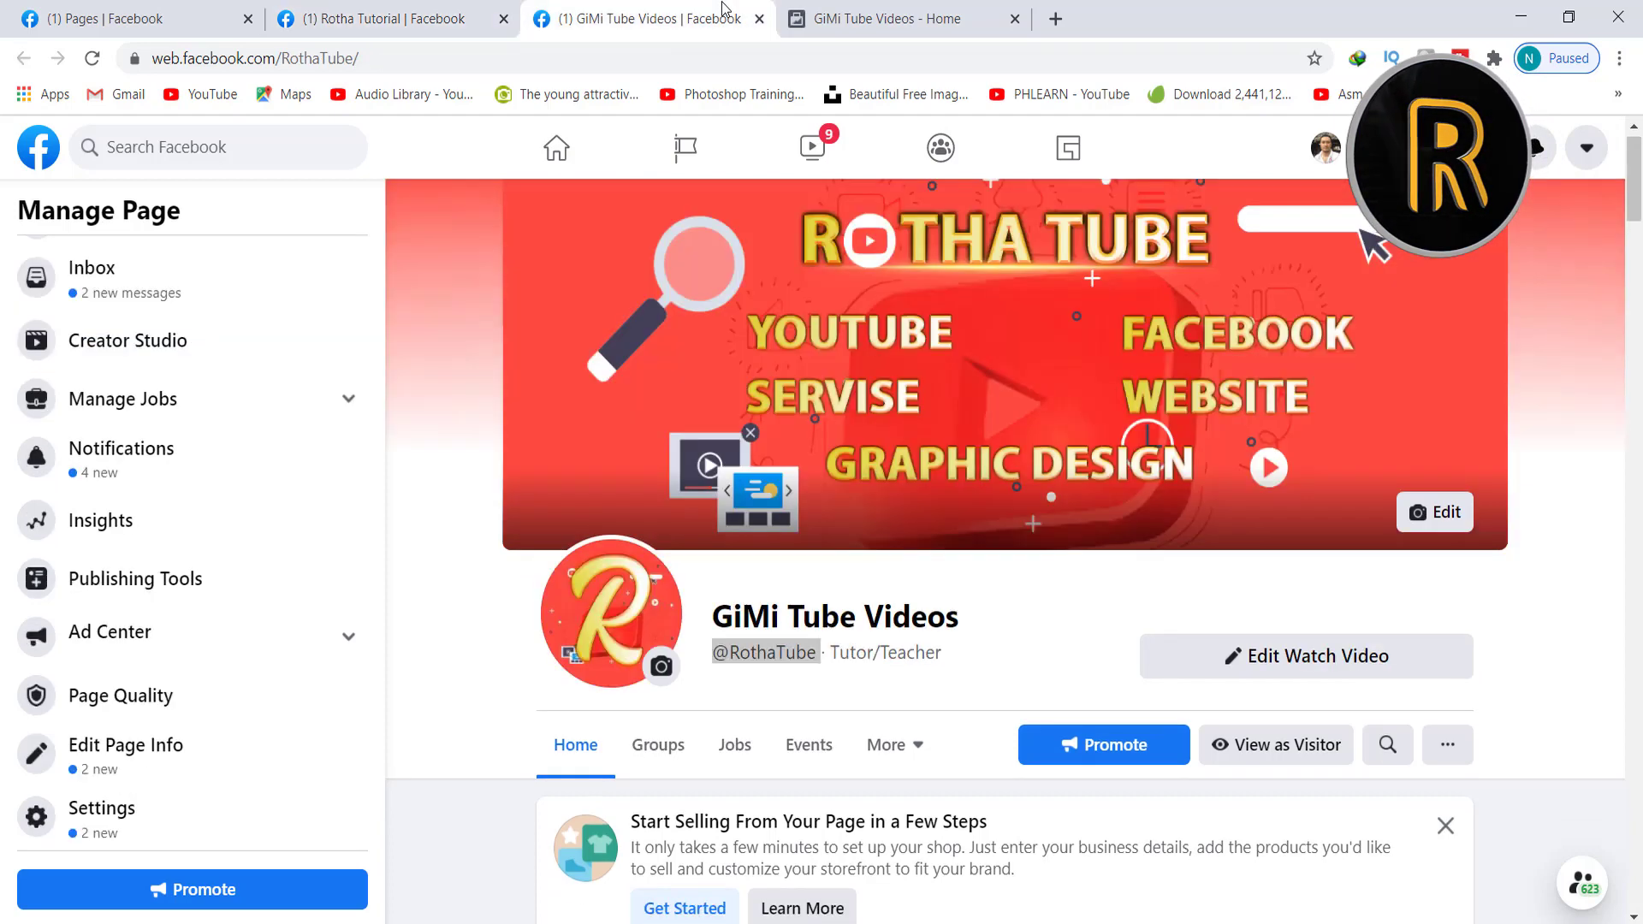
{"action": "scroll", "coordinate": [433, 464], "scroll_direction": "down", "scroll_amount": 5}
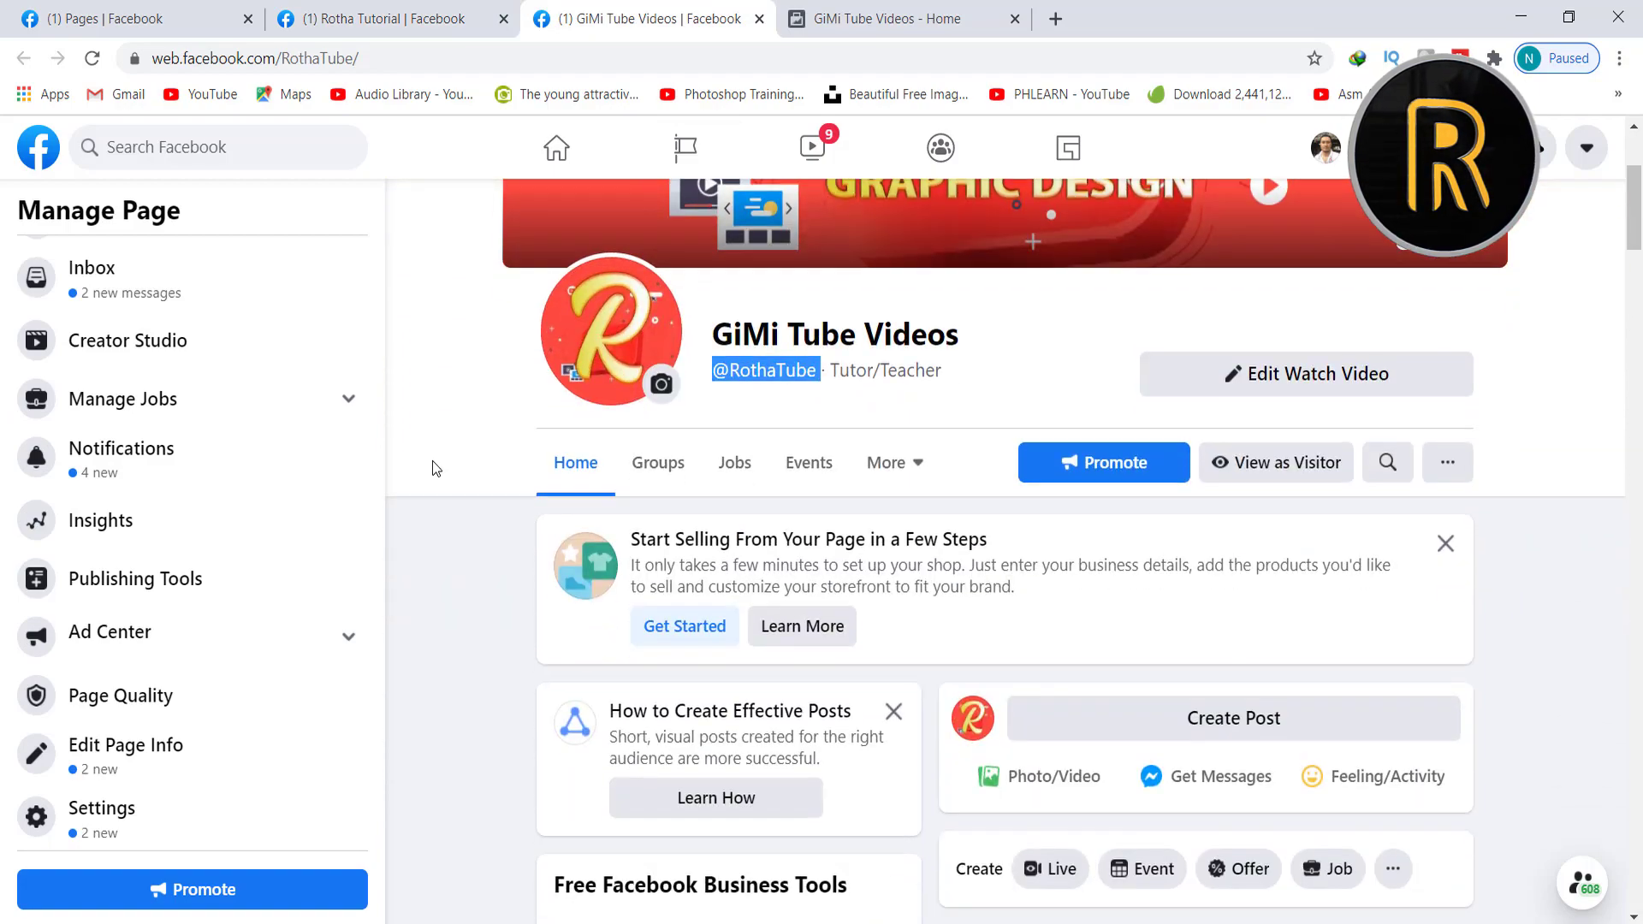
{"action": "scroll", "coordinate": [433, 461], "scroll_direction": "down", "scroll_amount": 8}
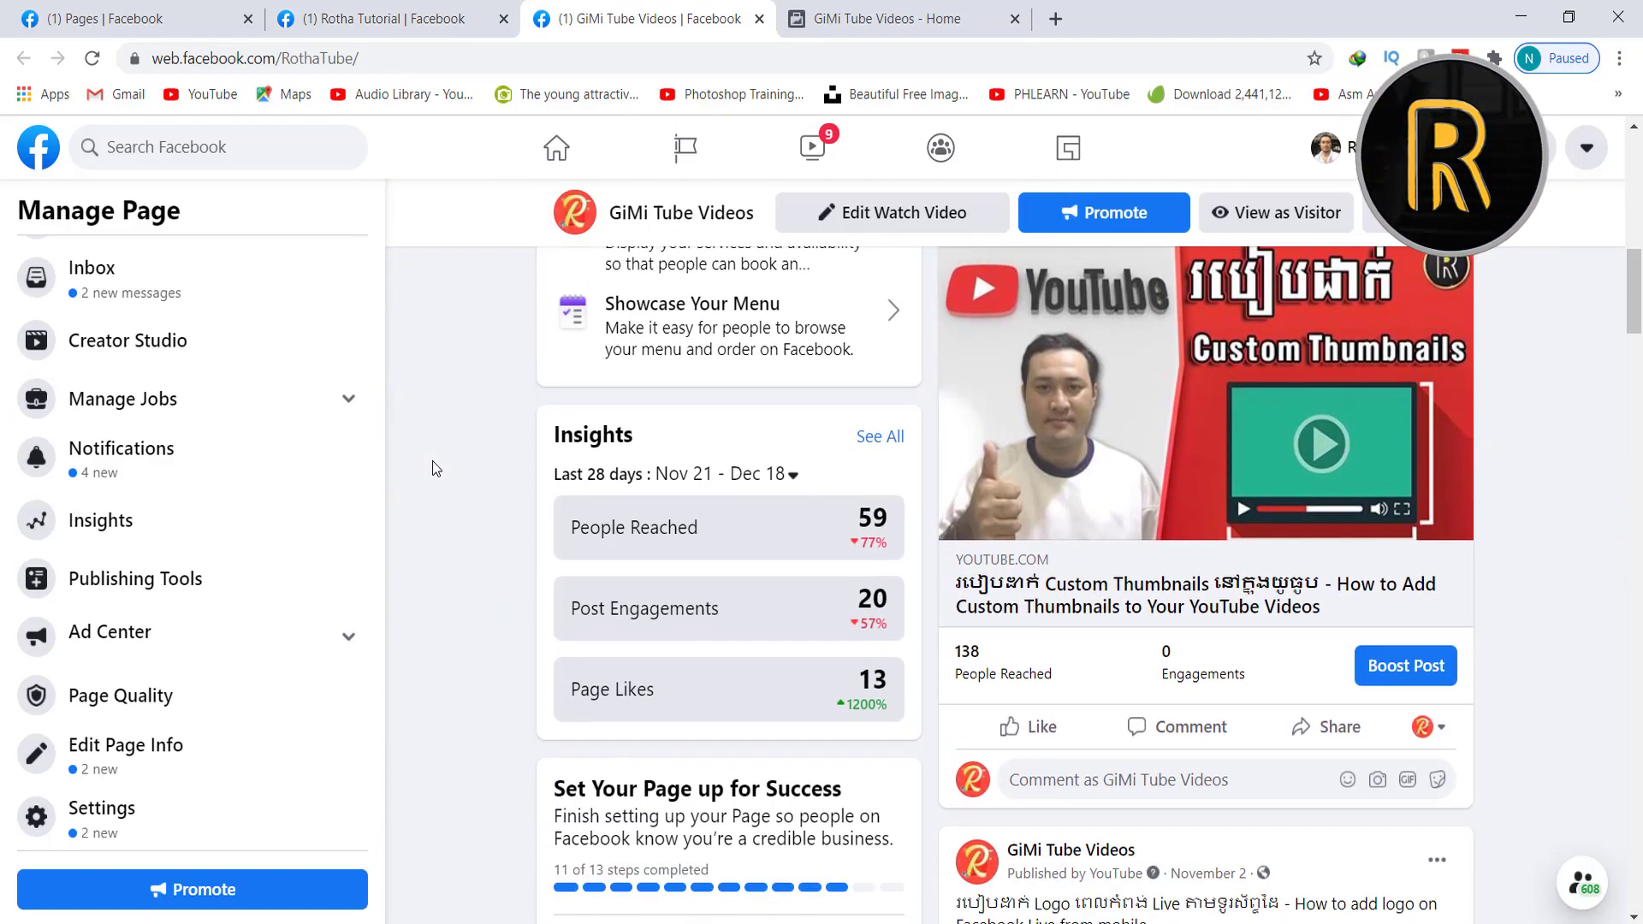
{"action": "scroll", "coordinate": [433, 461], "scroll_direction": "up", "scroll_amount": 13}
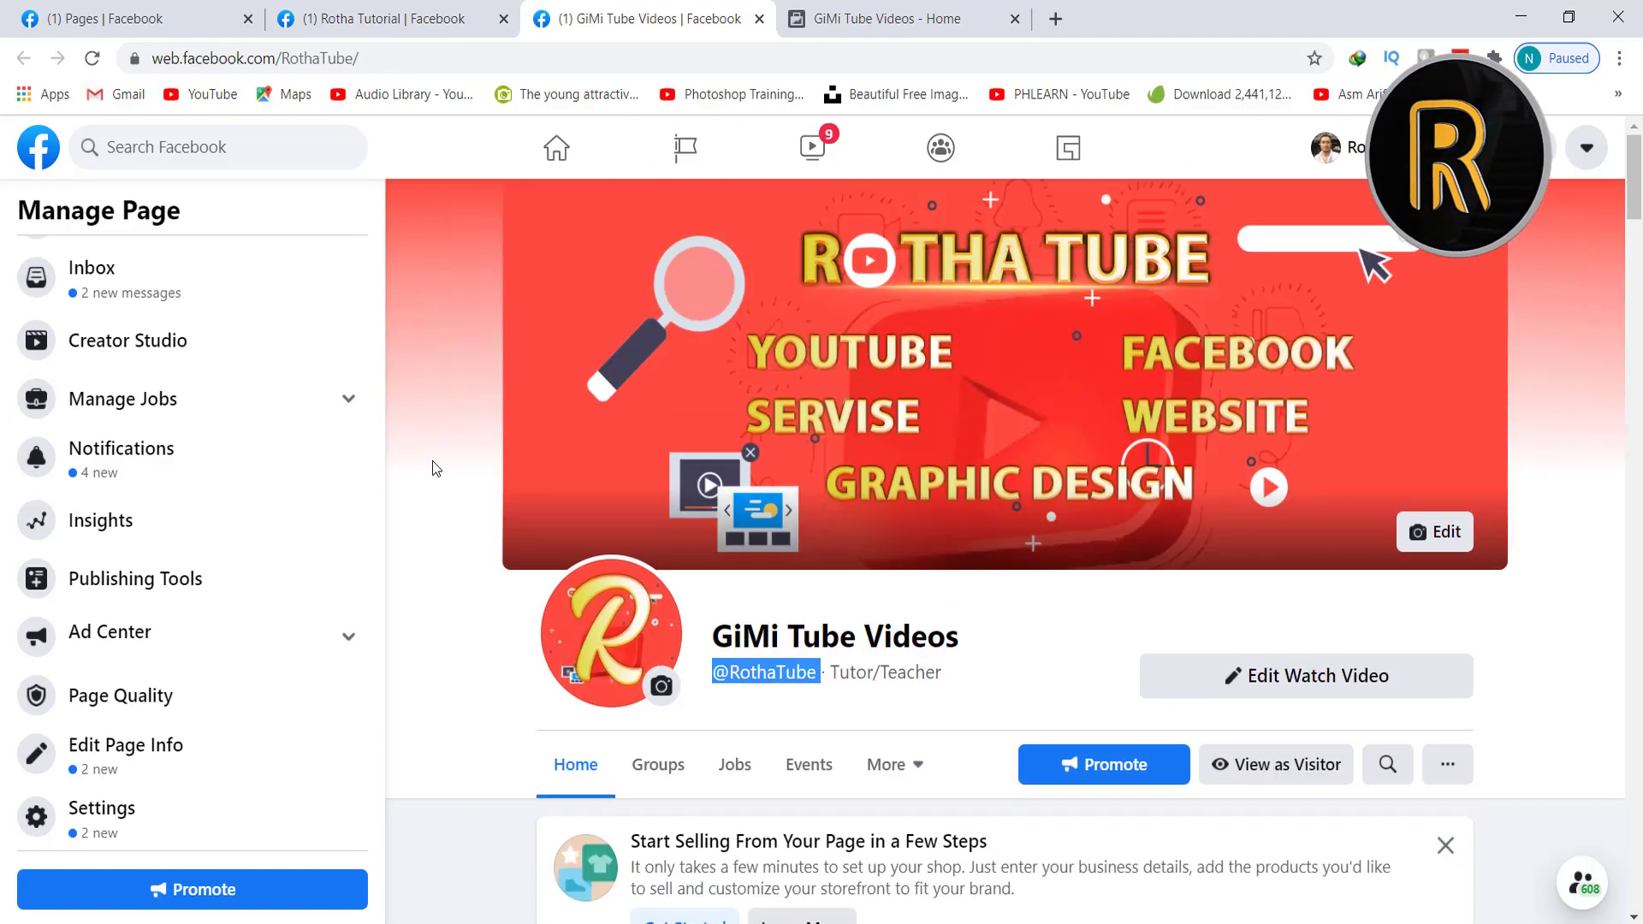